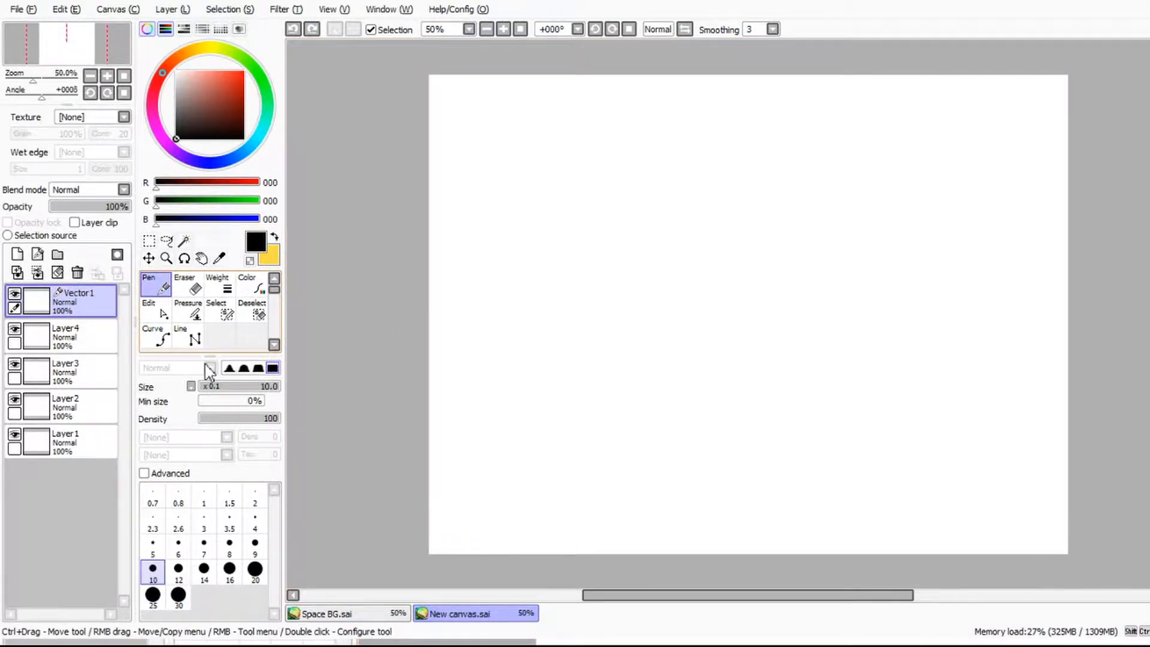
Step: Try a freehand S-shaped stroke of size 10 on the vector layer, reshape its end, and undo both changes
mouse_move(523, 212)
mouse_down()
mouse_move(613, 196)
mouse_move(617, 214)
mouse_move(585, 241)
mouse_move(583, 294)
mouse_move(656, 290)
mouse_move(674, 322)
mouse_up()
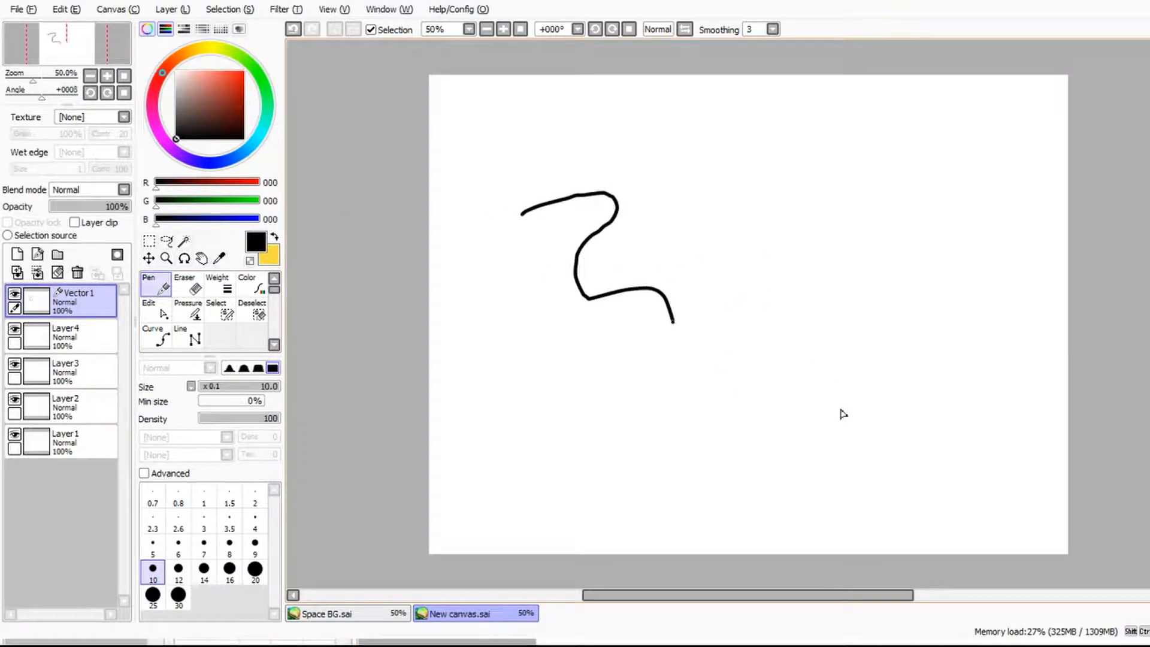
key(ctrl)
drag(673, 322, 648, 342)
mouse_move(808, 432)
mouse_down()
mouse_move(899, 444)
mouse_move(891, 354)
mouse_move(836, 462)
mouse_move(800, 454)
mouse_move(902, 444)
mouse_move(847, 472)
mouse_up()
key(ctrl+z)
key(ctrl+z)
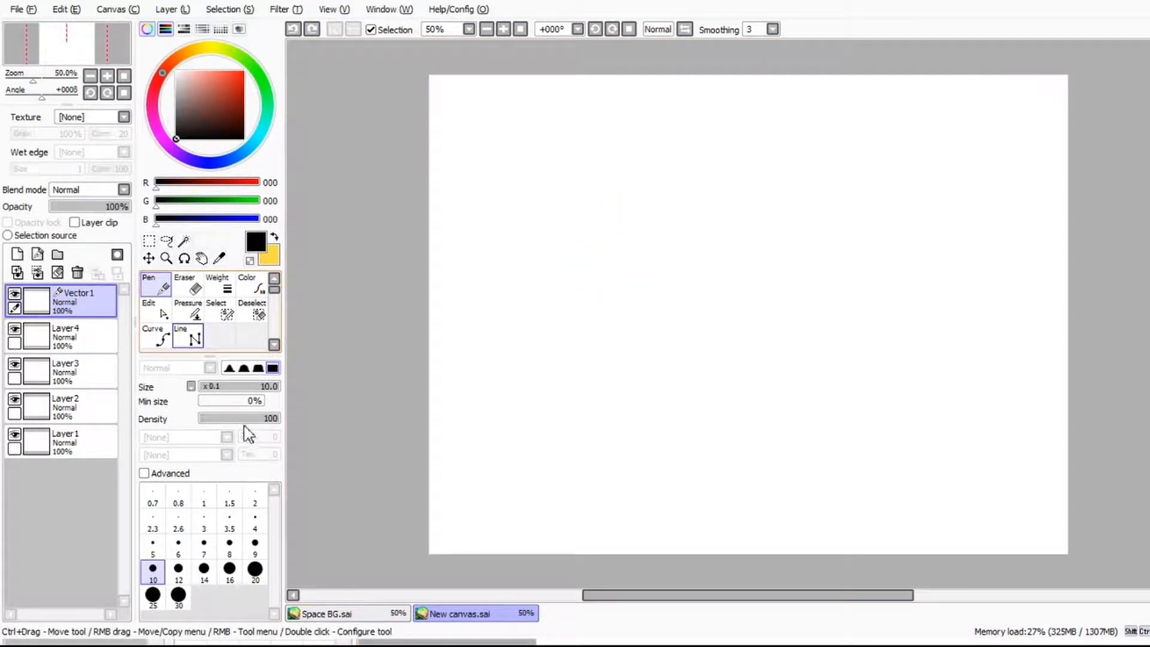
Step: Draw five horizontal straight lines one below another with the Line tool, using sizes 0.5, 3, 4, 7 and 8
click(188, 337)
click(532, 282)
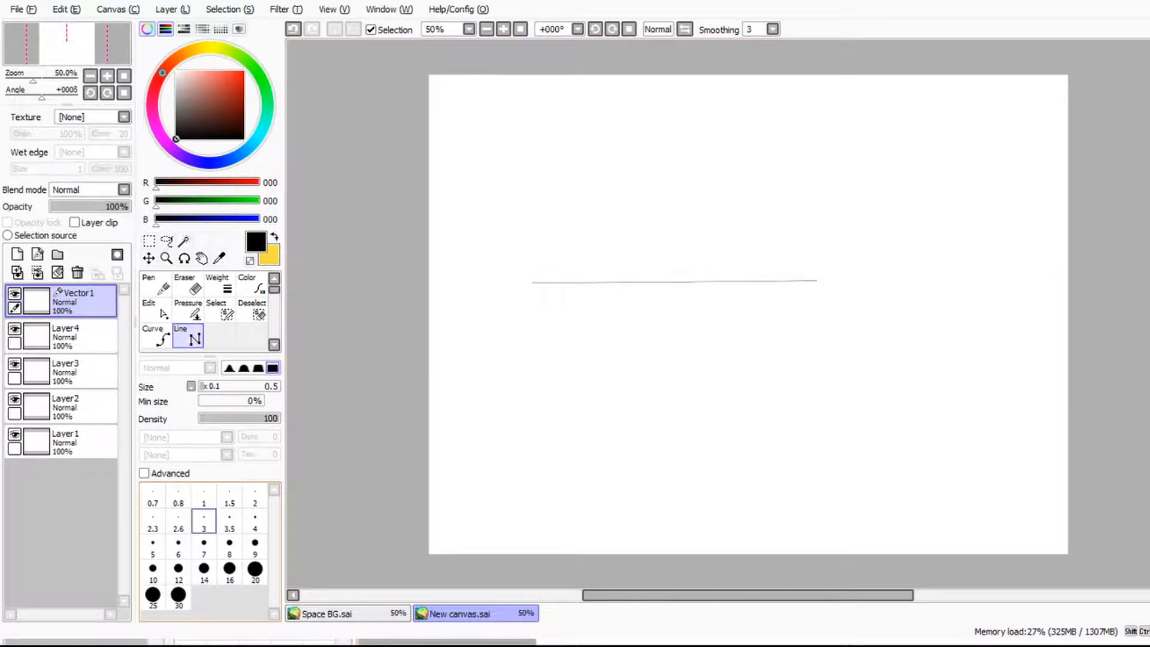
click(204, 520)
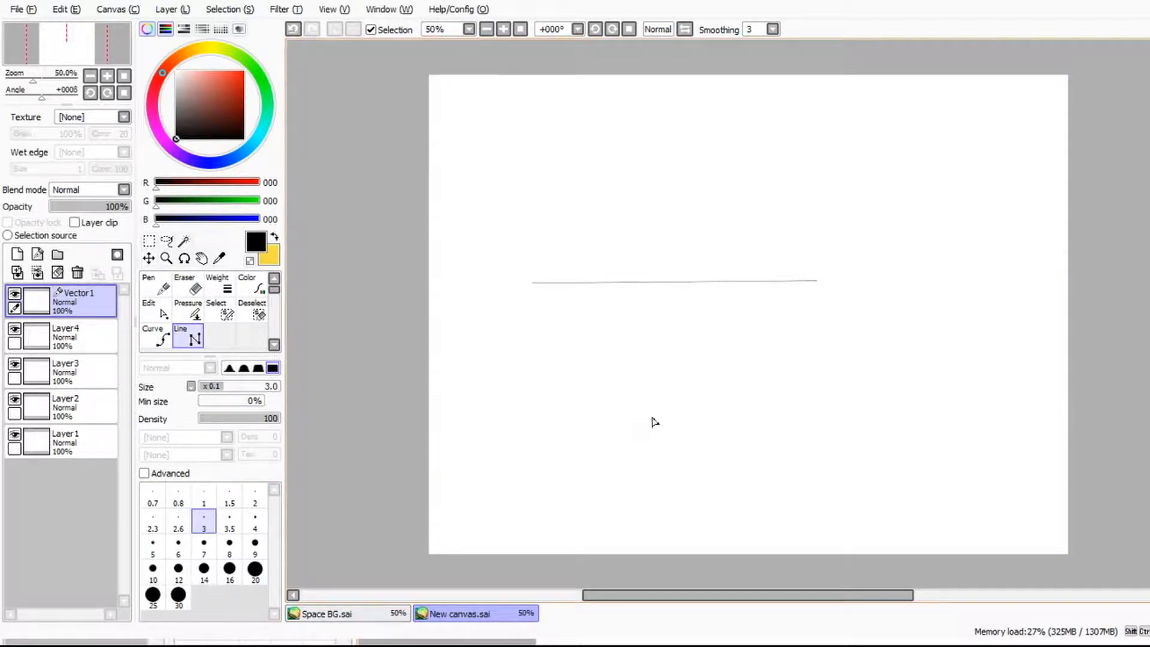
click(673, 411)
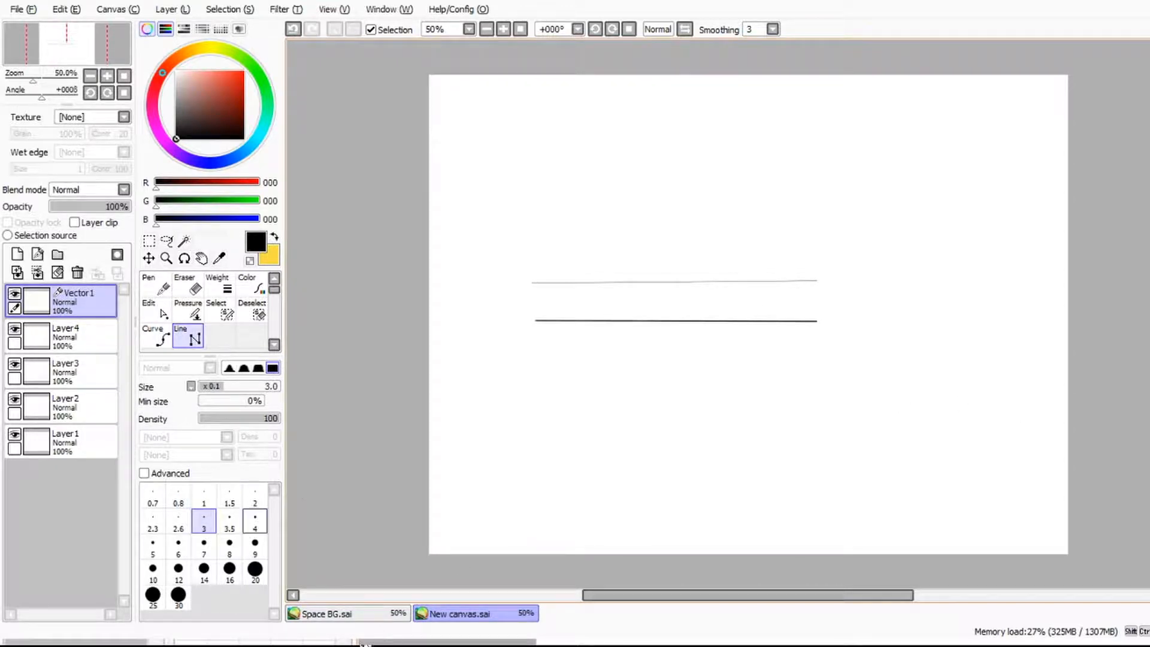
click(255, 520)
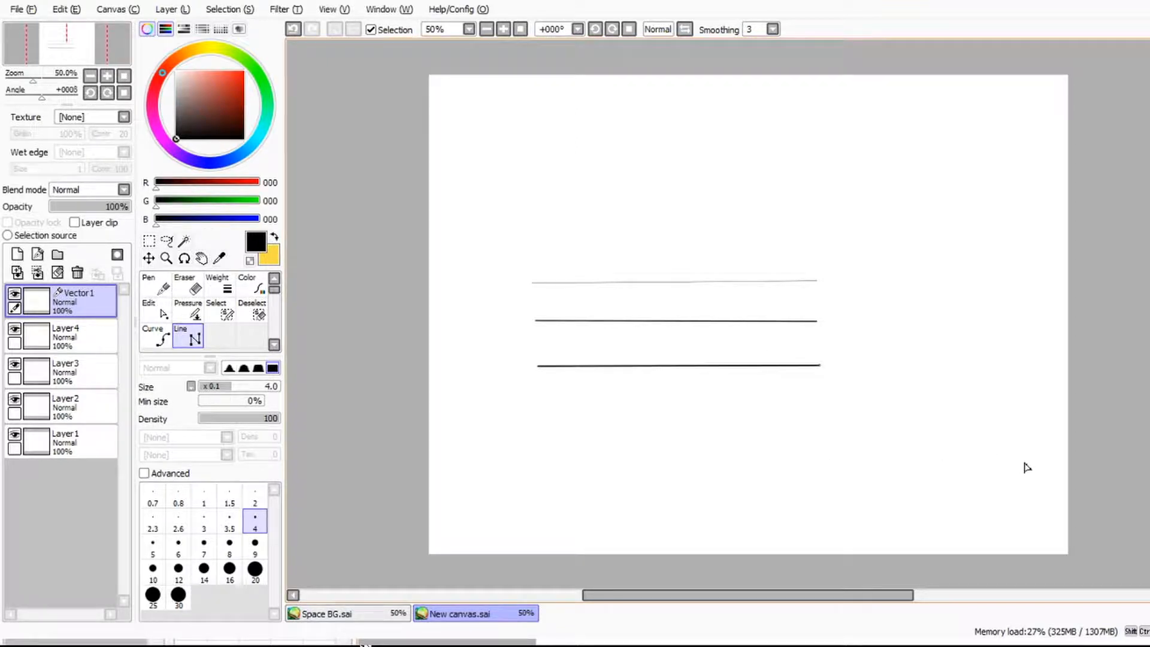
click(204, 545)
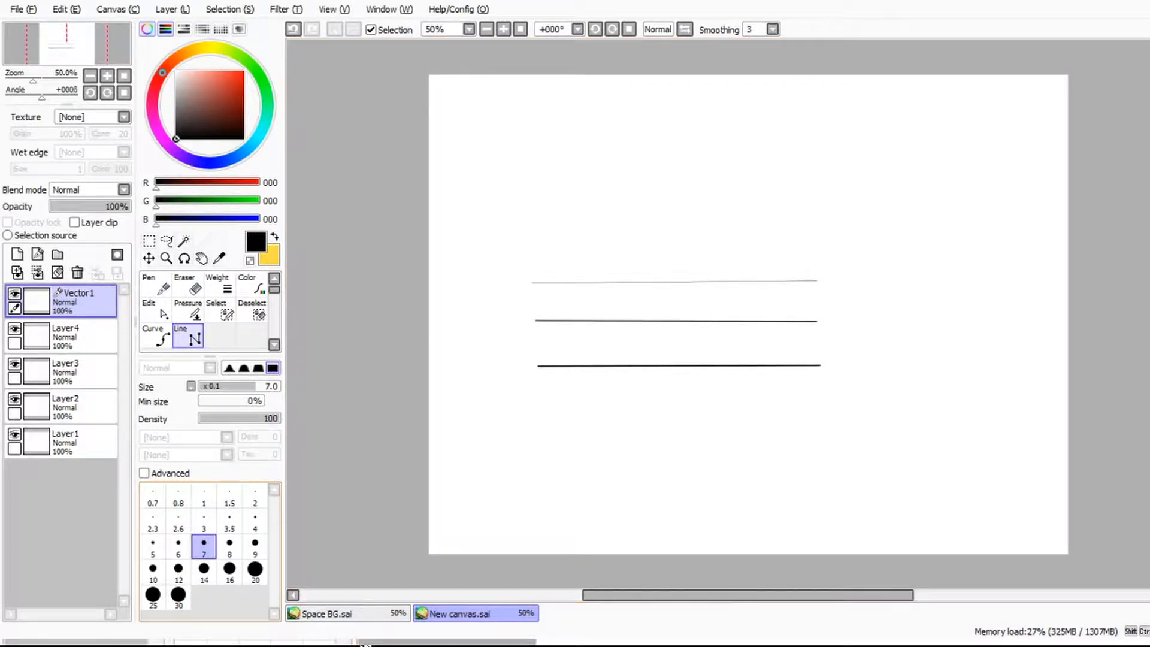
click(531, 411)
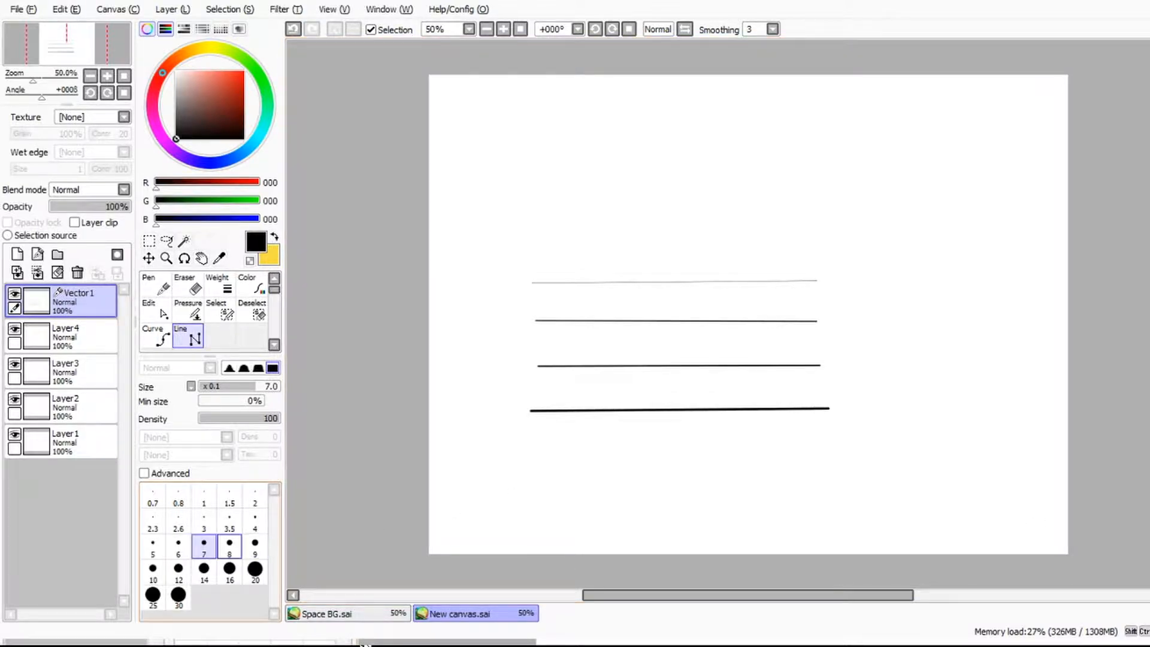
click(230, 544)
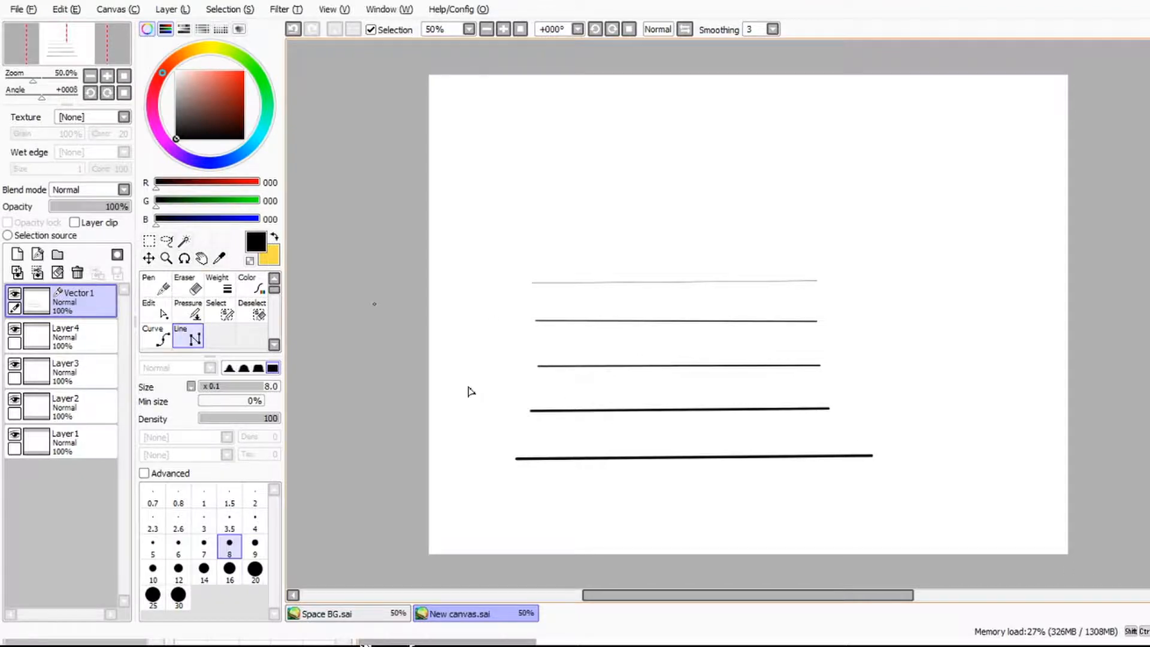
Step: Draw a long wavy curve of size 0.5 above the straight lines with the Curve tool
click(156, 336)
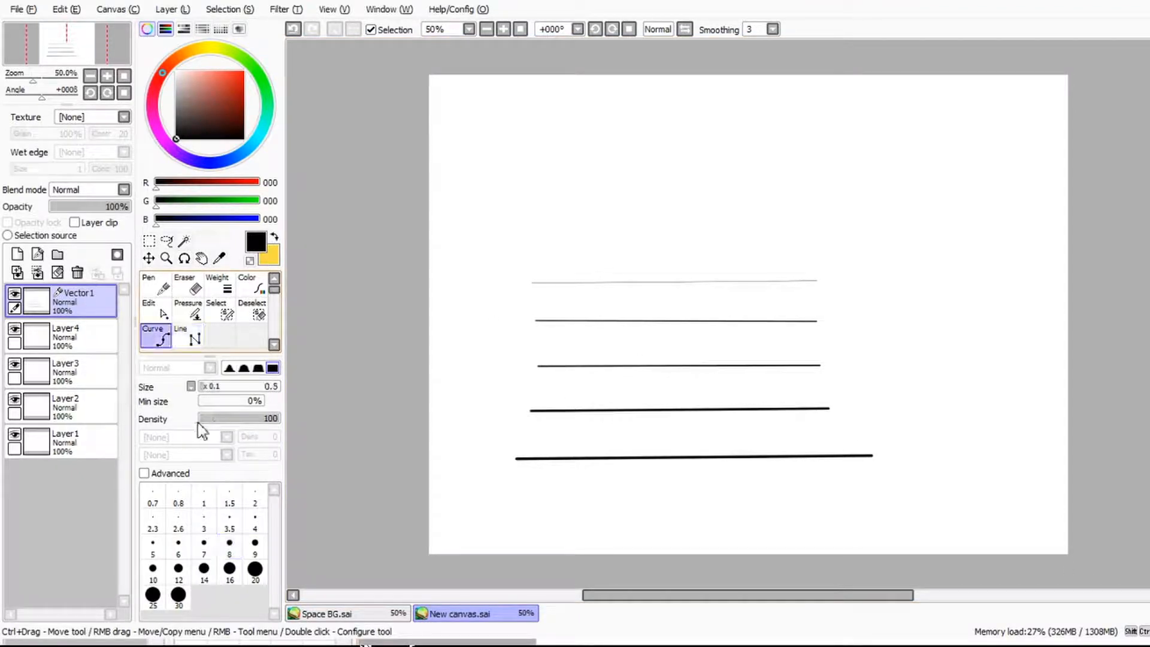
click(692, 231)
click(737, 232)
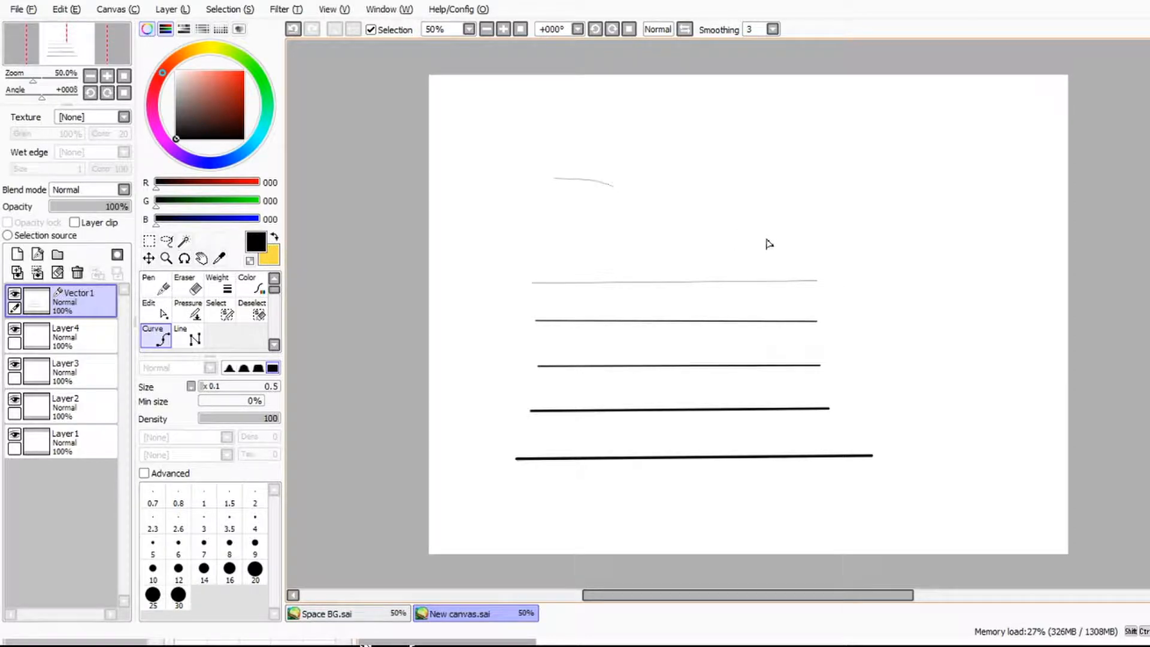
click(819, 272)
click(881, 275)
click(988, 205)
click(1064, 183)
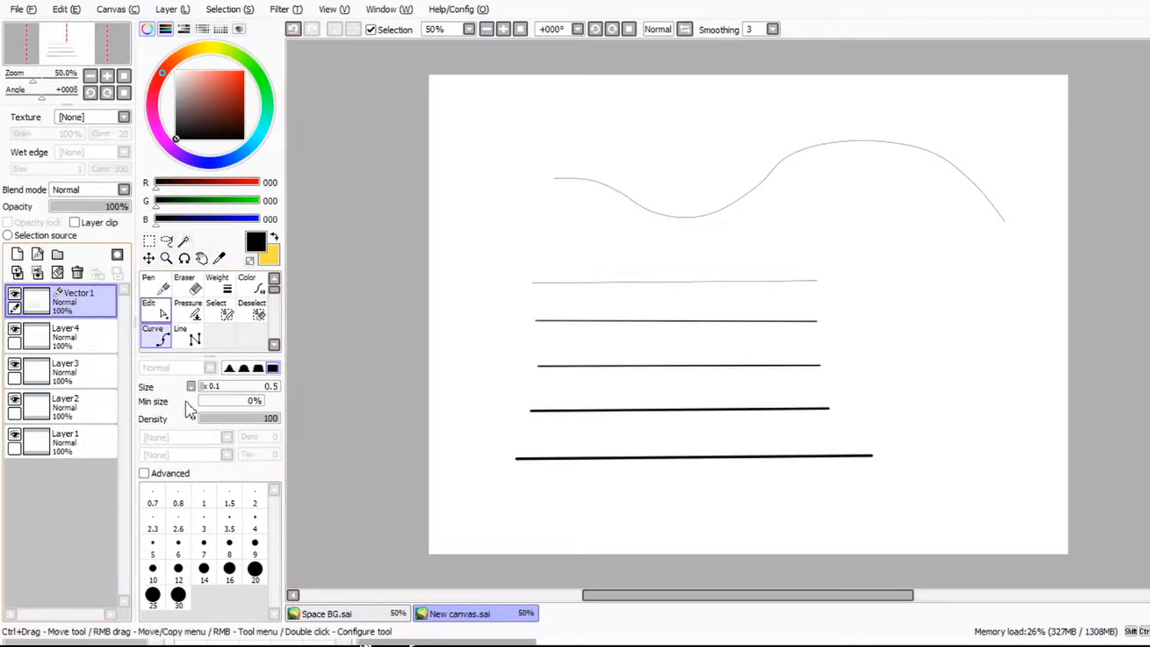
Step: Add several control points along the lowest line with the Pressure tool
click(186, 314)
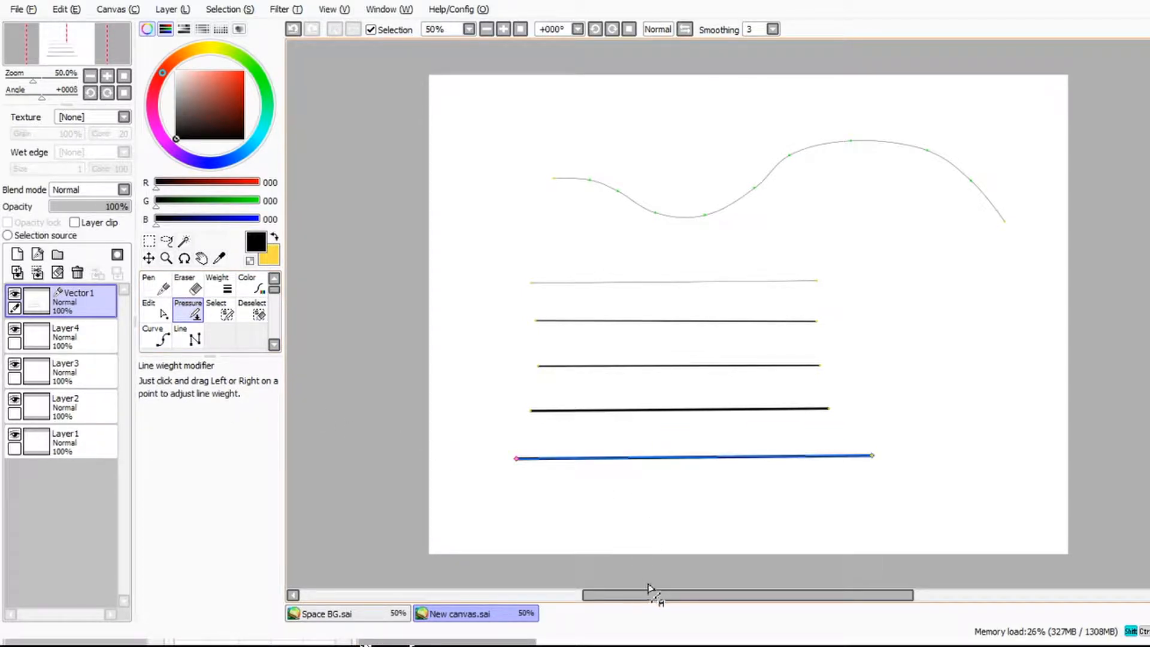
ctrl+click(709, 580)
ctrl+click(763, 587)
ctrl+click(830, 588)
click(765, 579)
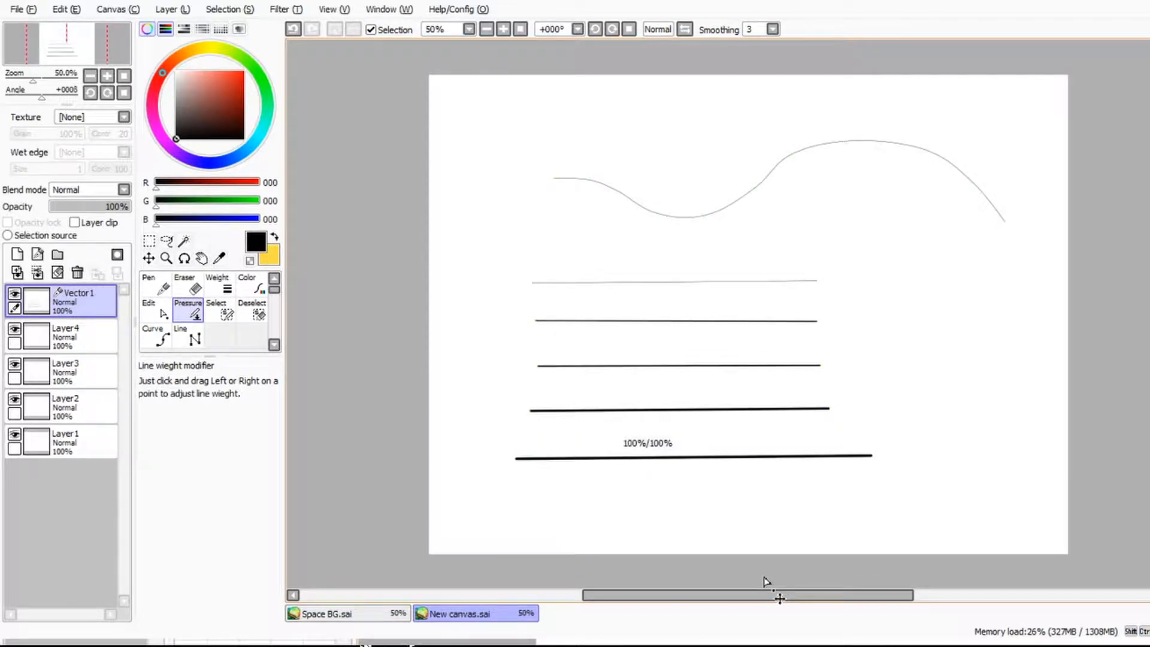
Step: Vary the lowest line's weight by thinning it at two inner points and thickening both ends
drag(765, 579, 669, 575)
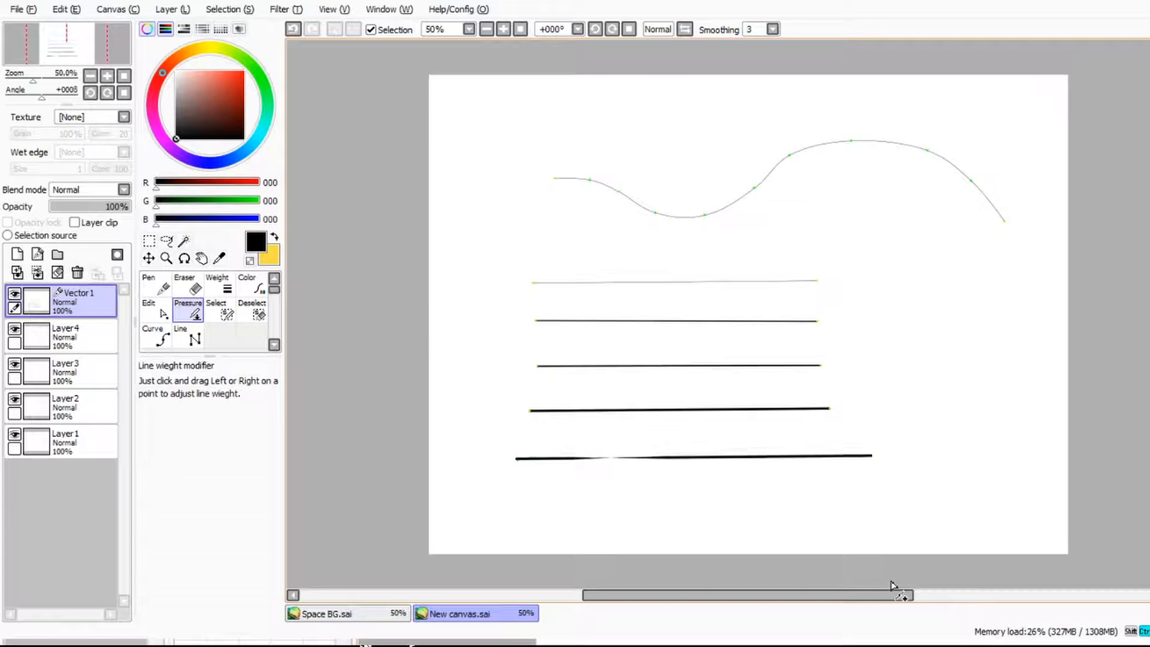
drag(826, 581, 790, 574)
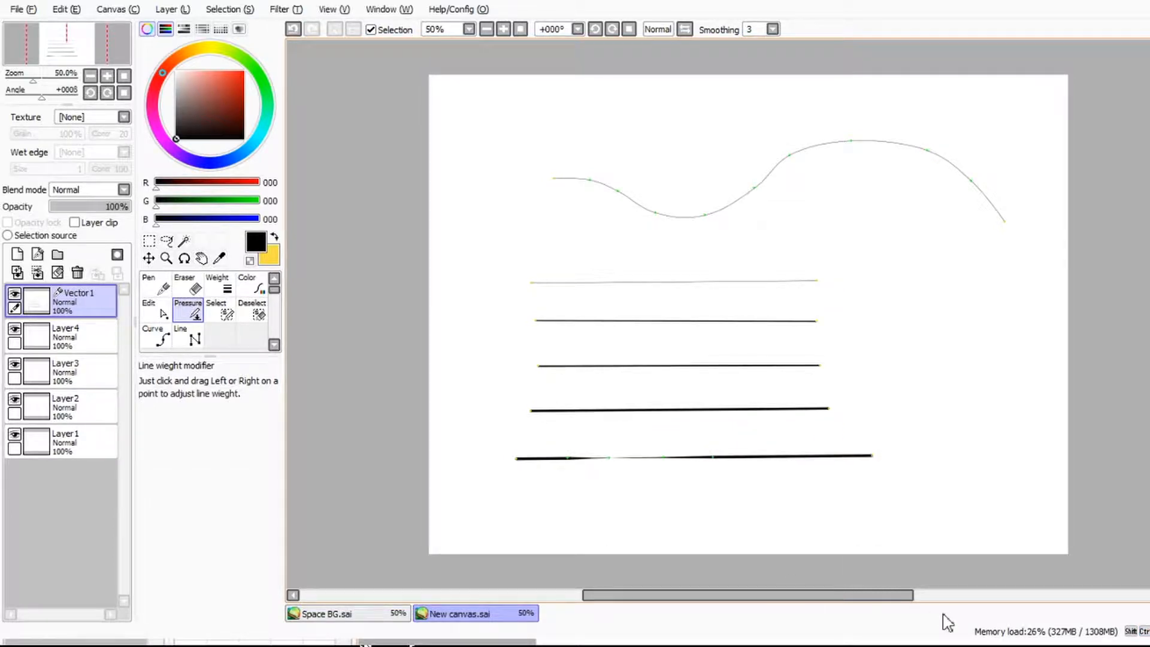
drag(657, 578, 1046, 578)
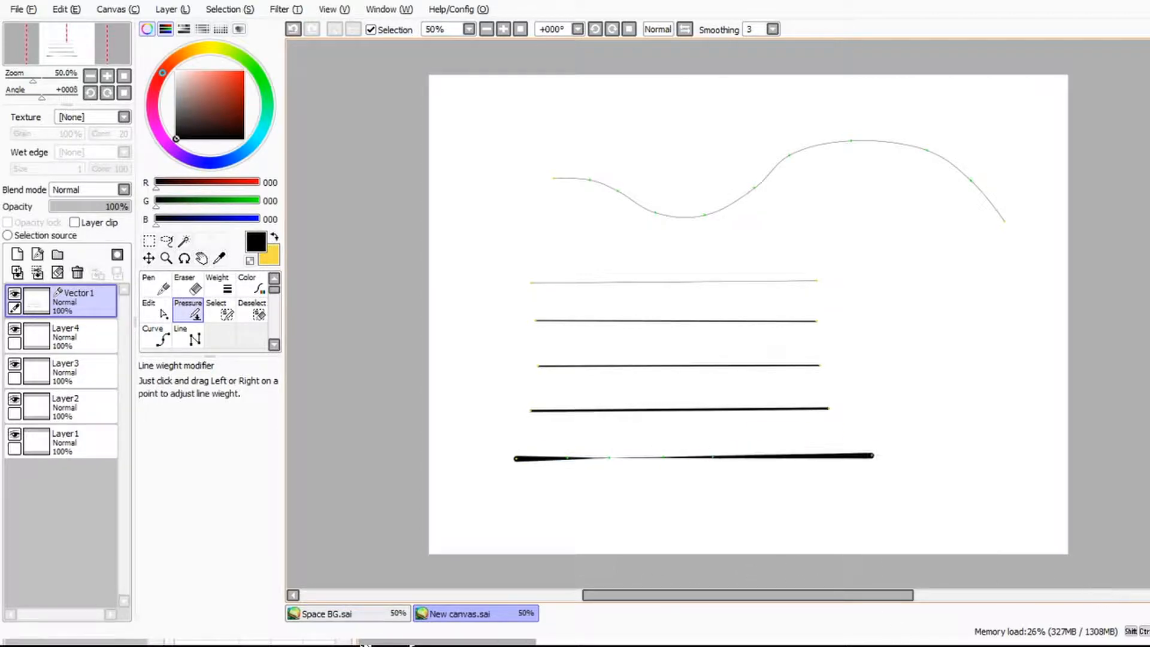
drag(876, 573, 889, 591)
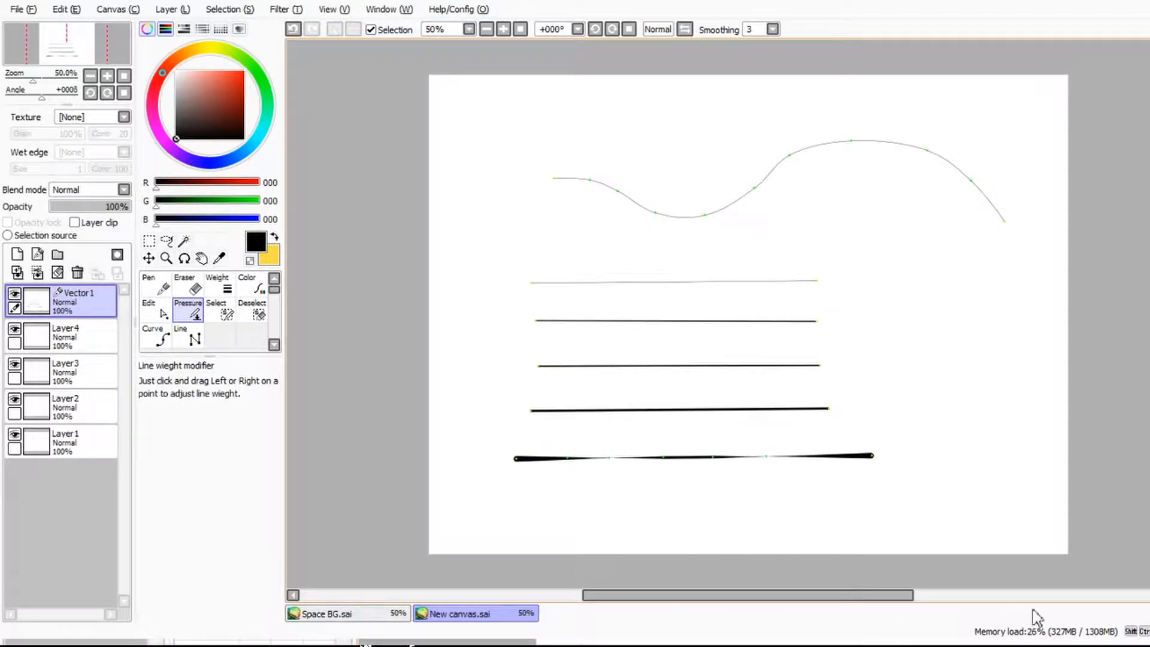
Step: Vary the pressure along the wavy curve, and erase the whole curve with the Eraser at size 500
drag(1004, 221, 1006, 221)
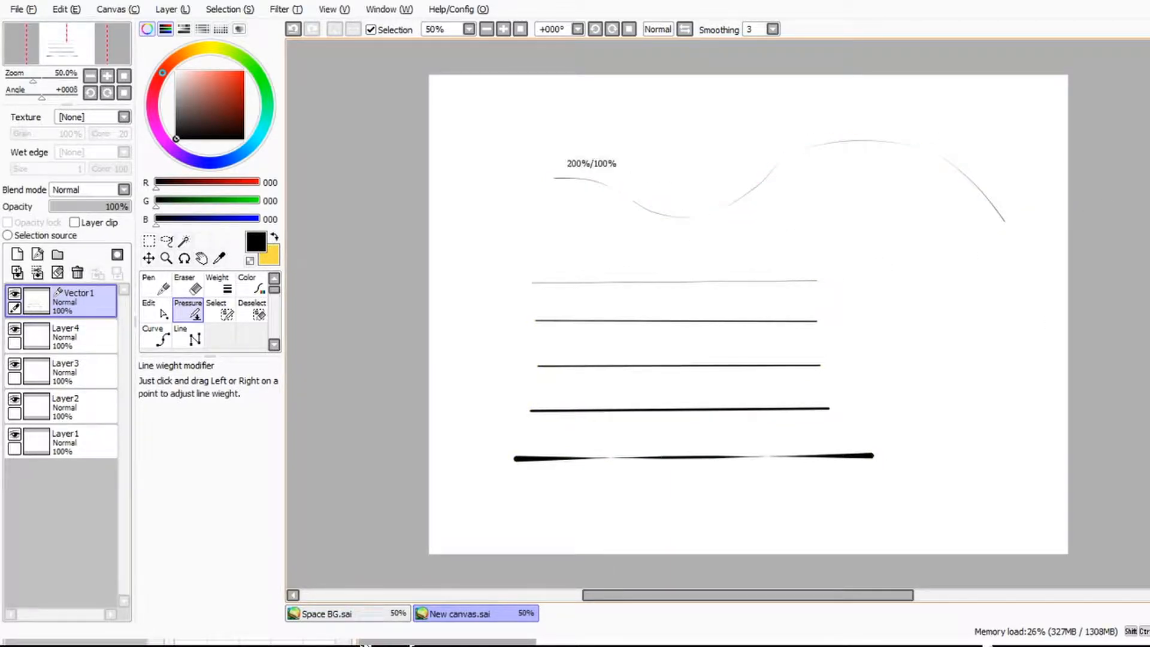
key(e)
drag(240, 387, 303, 378)
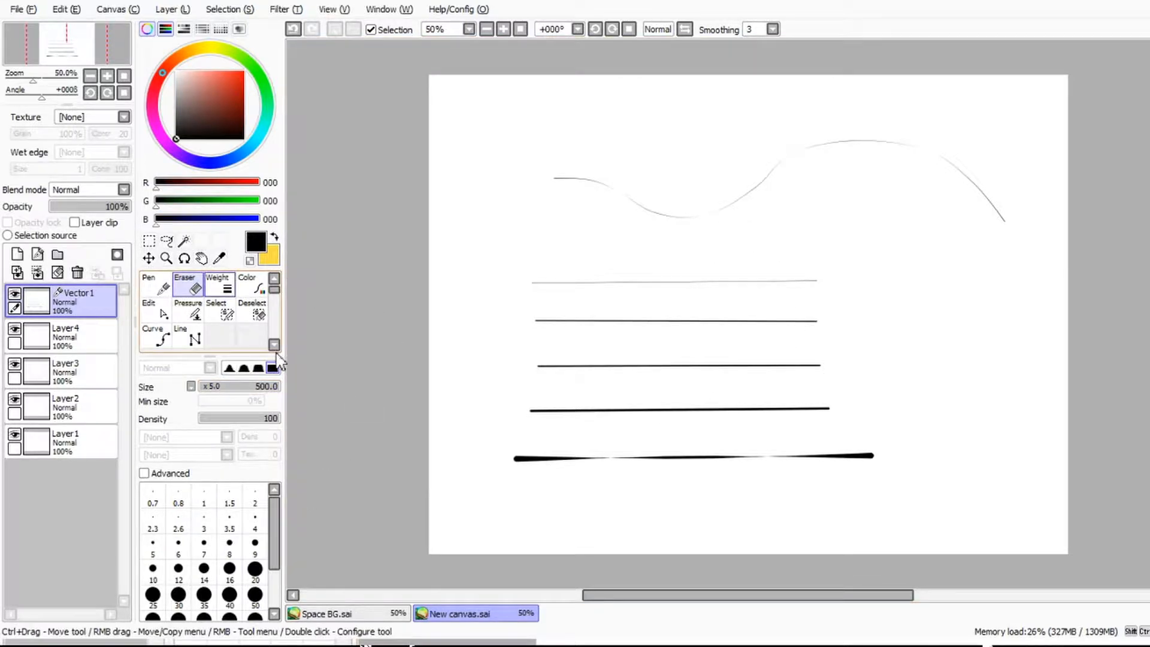
drag(698, 190, 1114, 179)
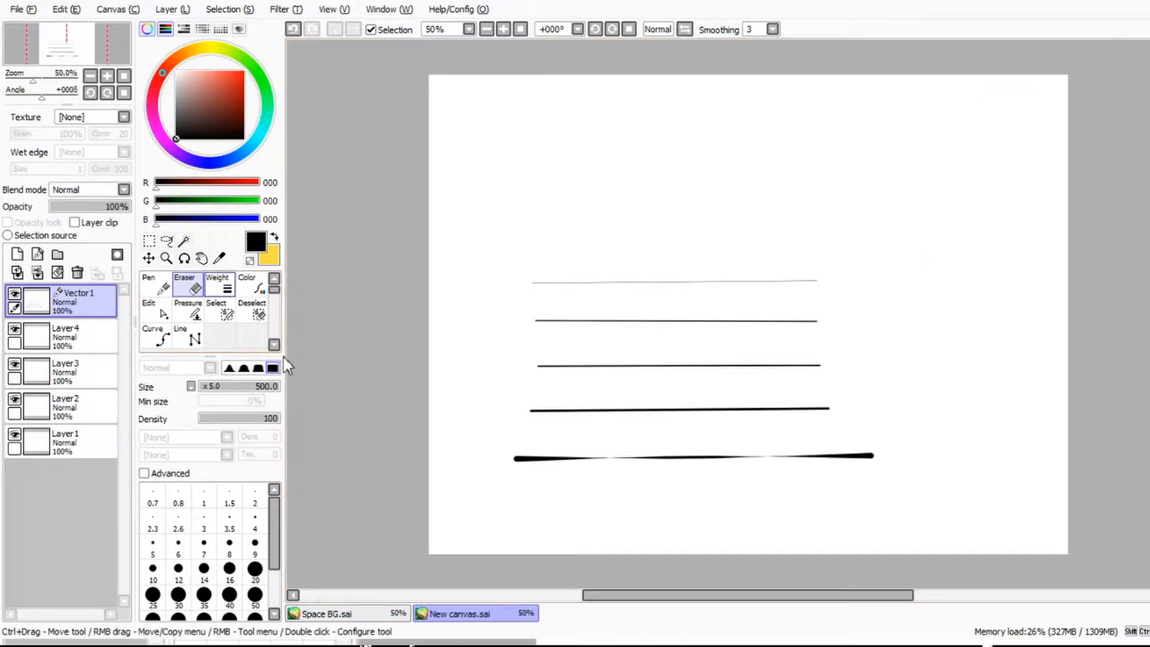
Step: Thicken the uppermost line to size 16 with the Weight tool
click(218, 287)
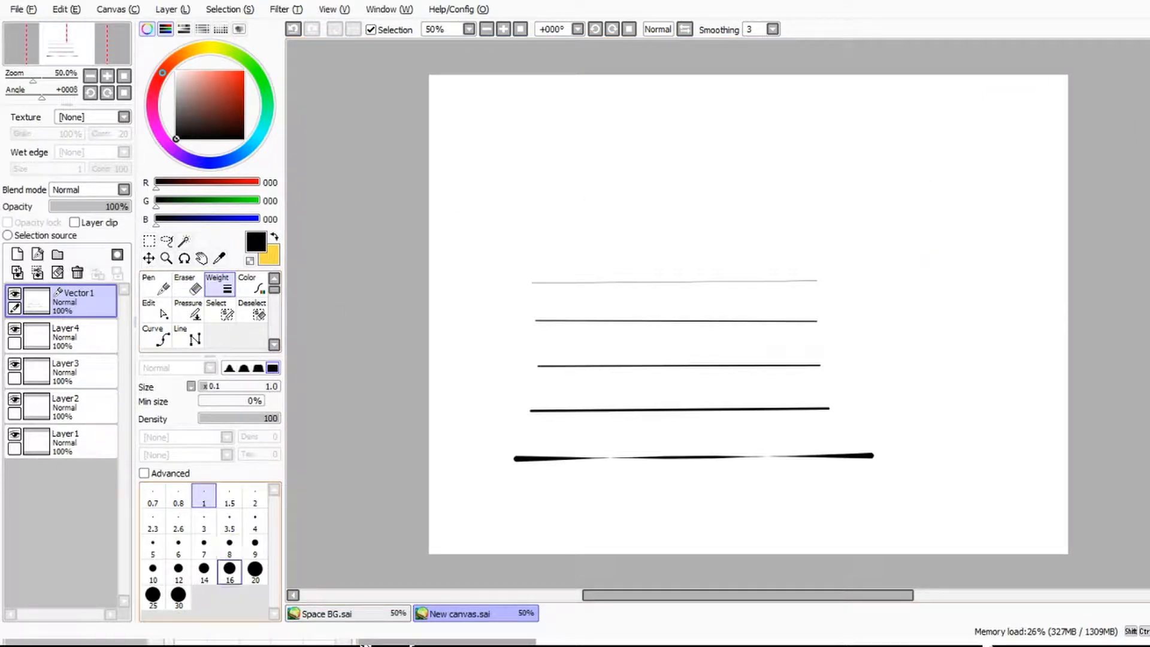
click(230, 571)
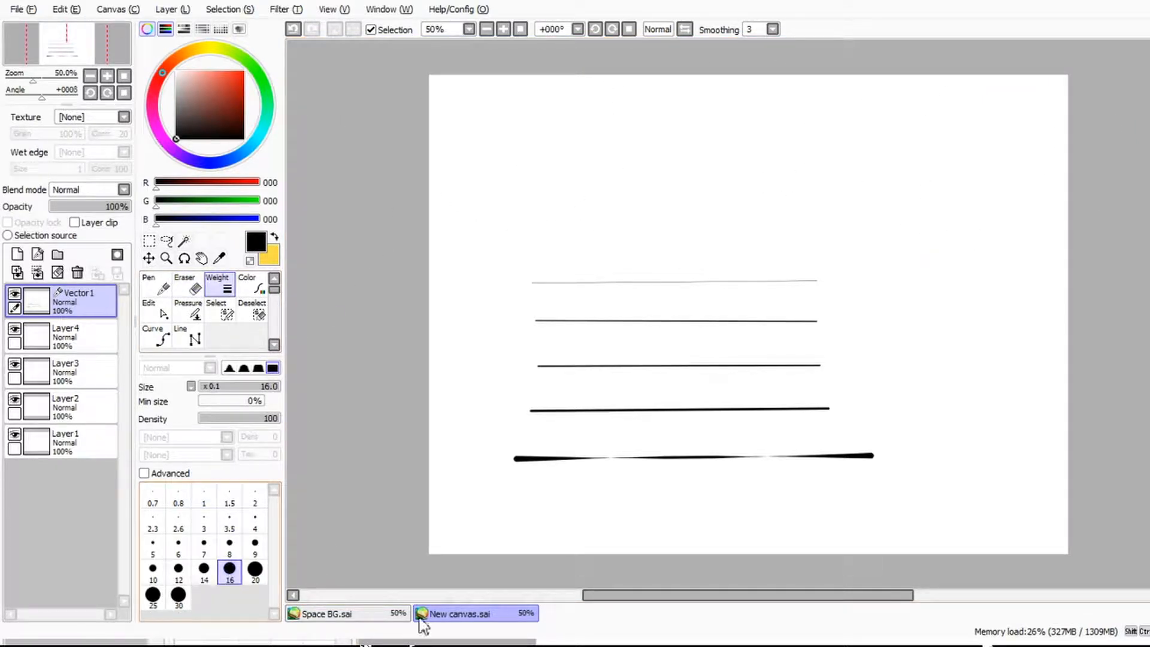
click(793, 353)
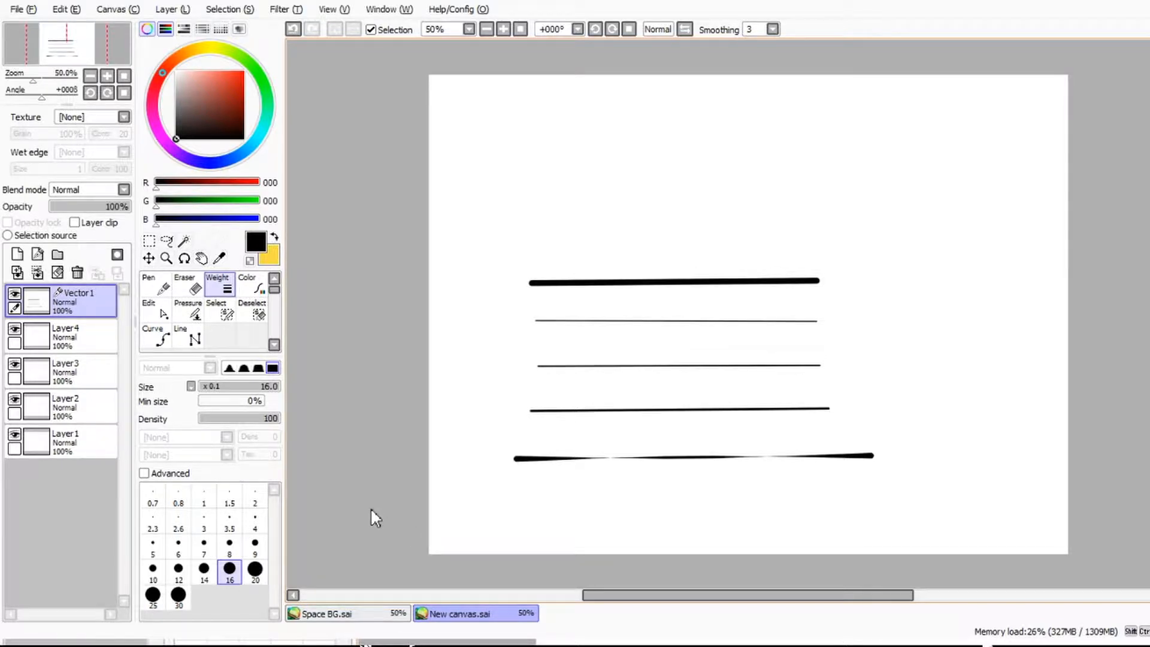
Step: Recolour the uppermost line yellow with the Color tool, and undo the colour change
click(251, 285)
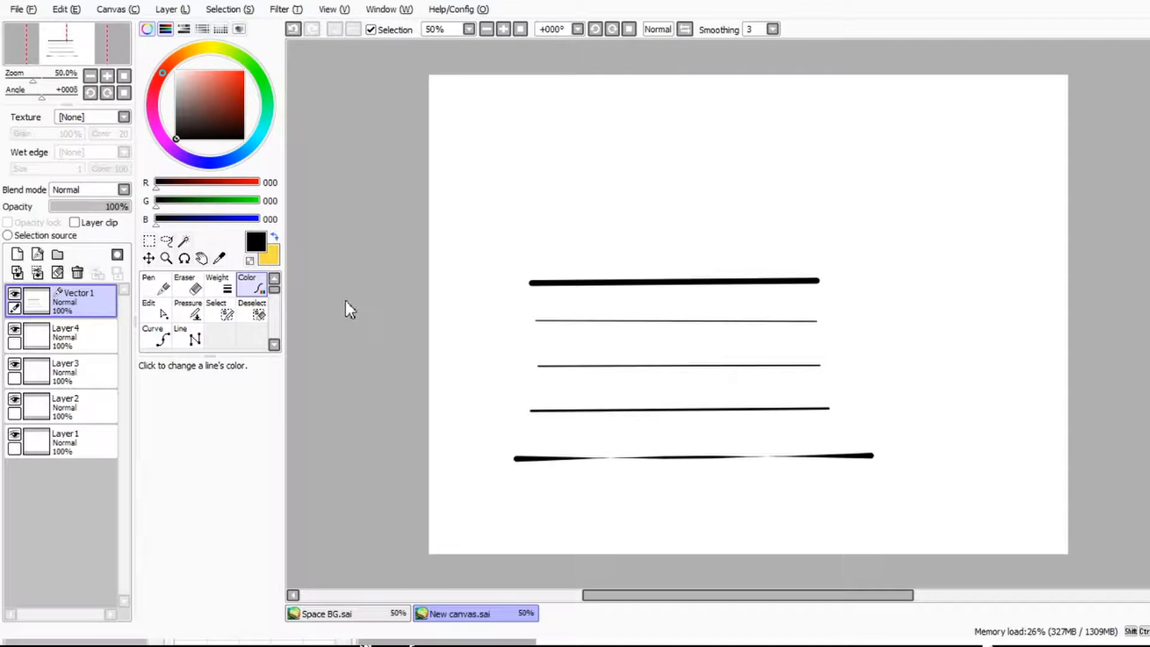
key(x)
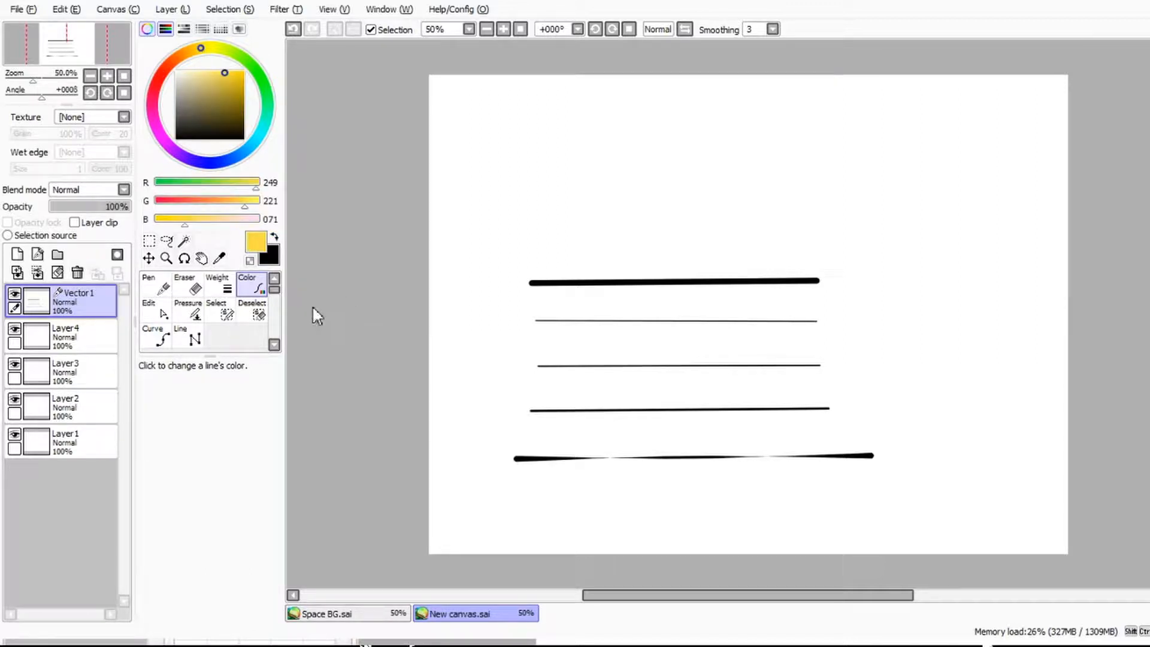
click(647, 282)
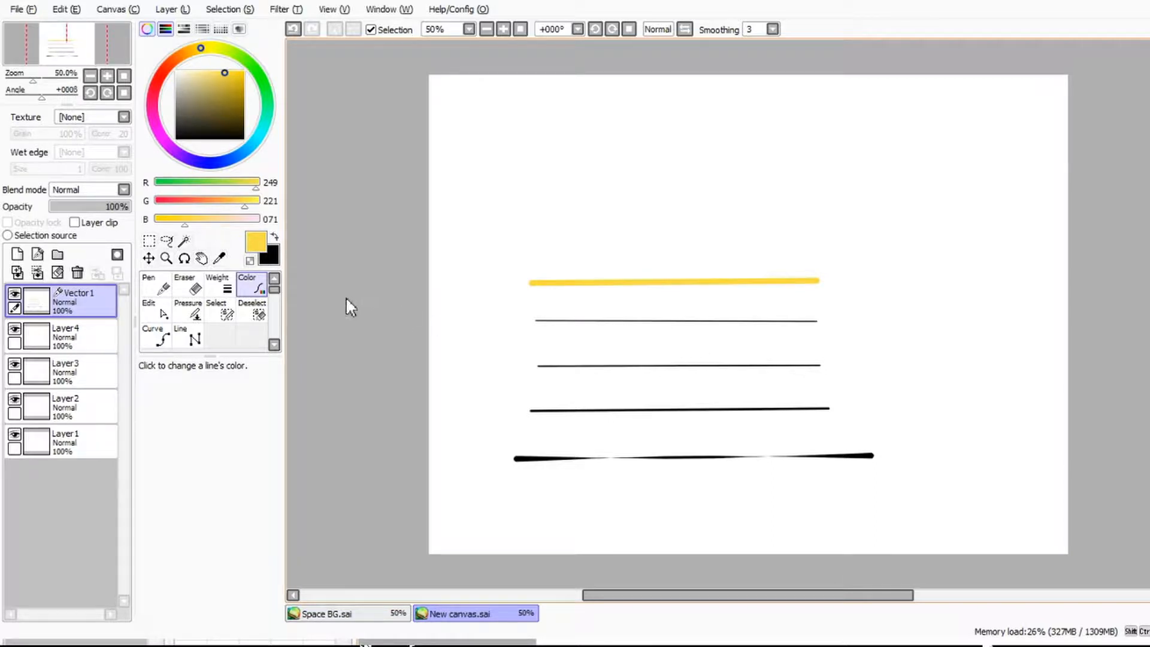
key(x)
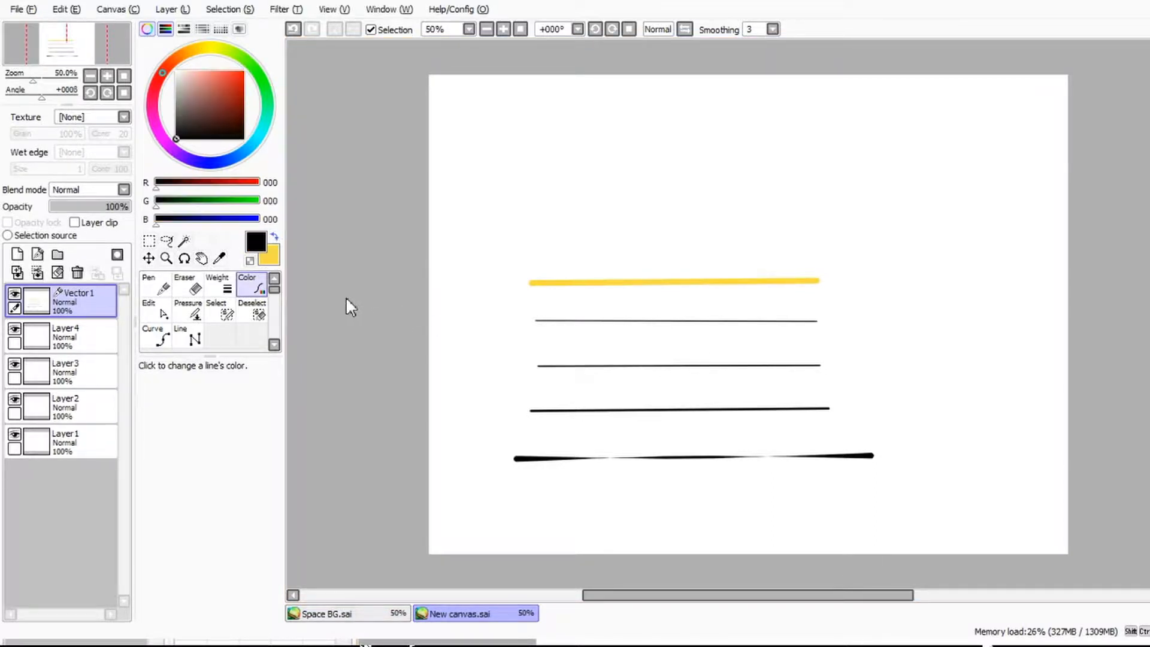
key(ctrl+z)
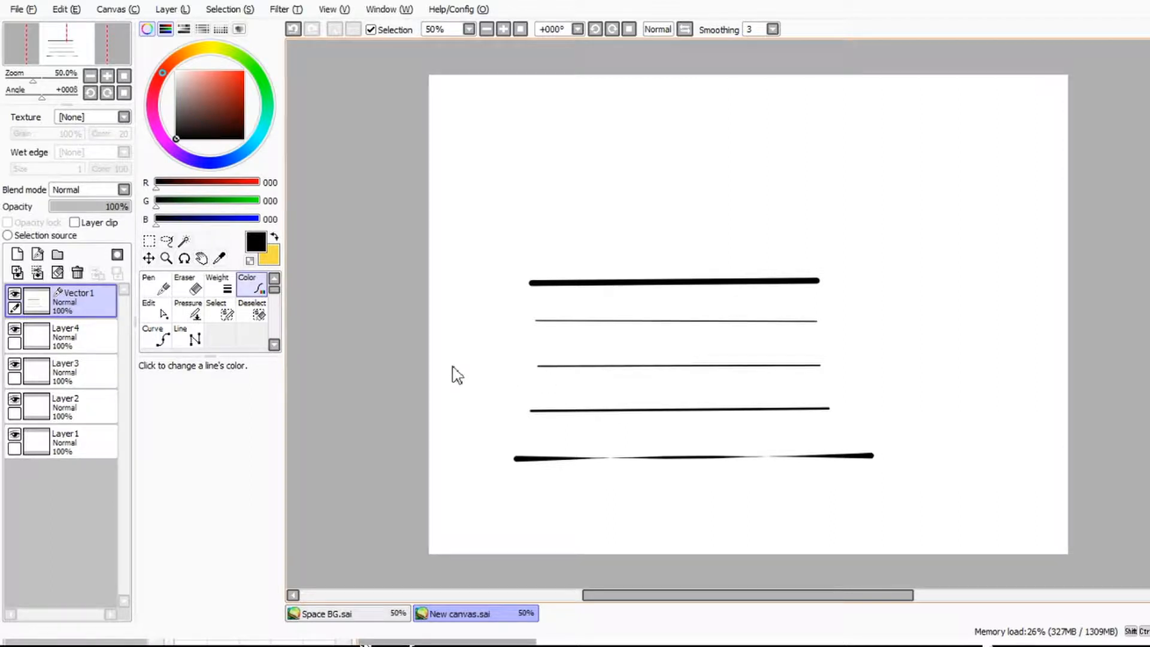
Step: Recolour the lowest line yellow, and change it back to black
key(x)
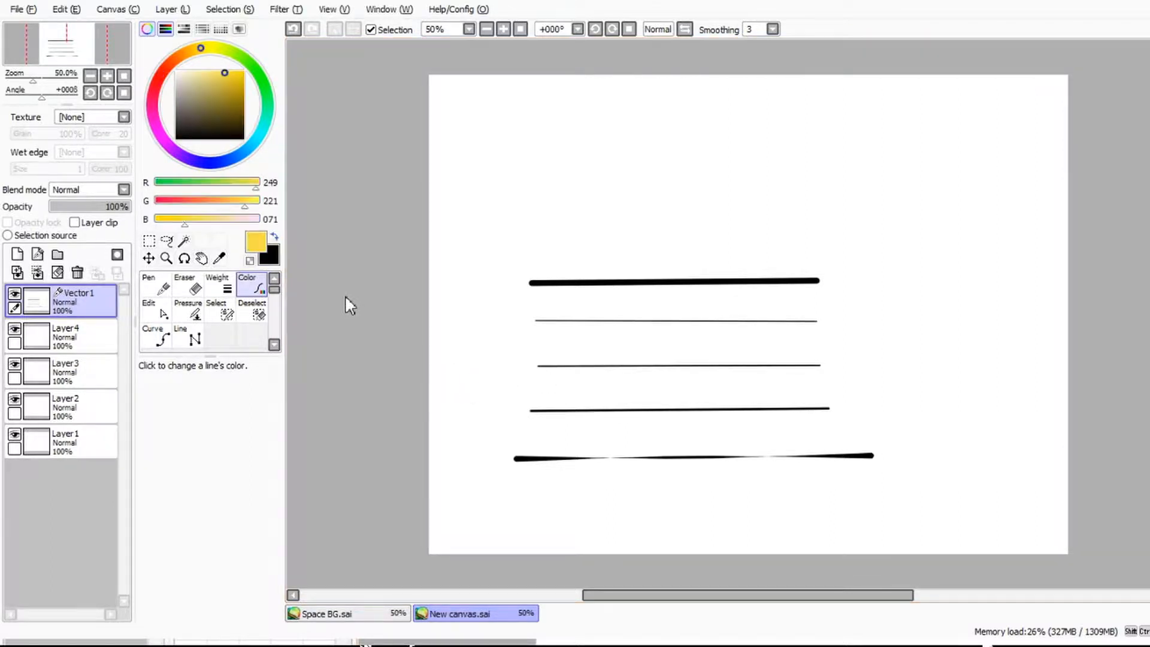
click(652, 577)
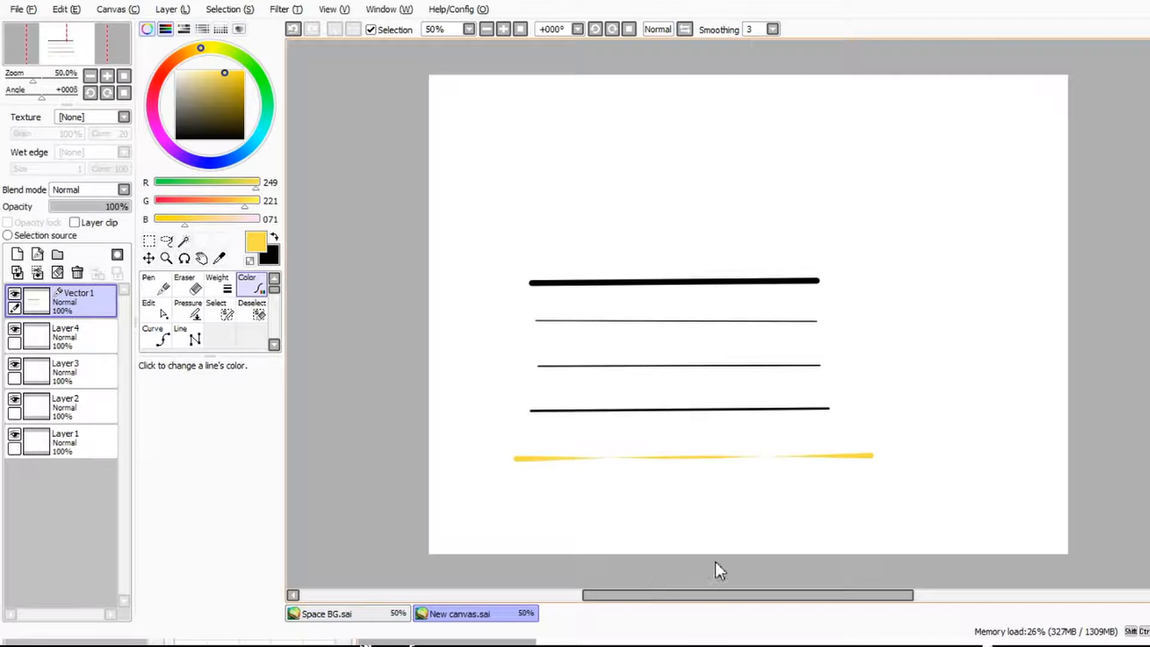
key(x)
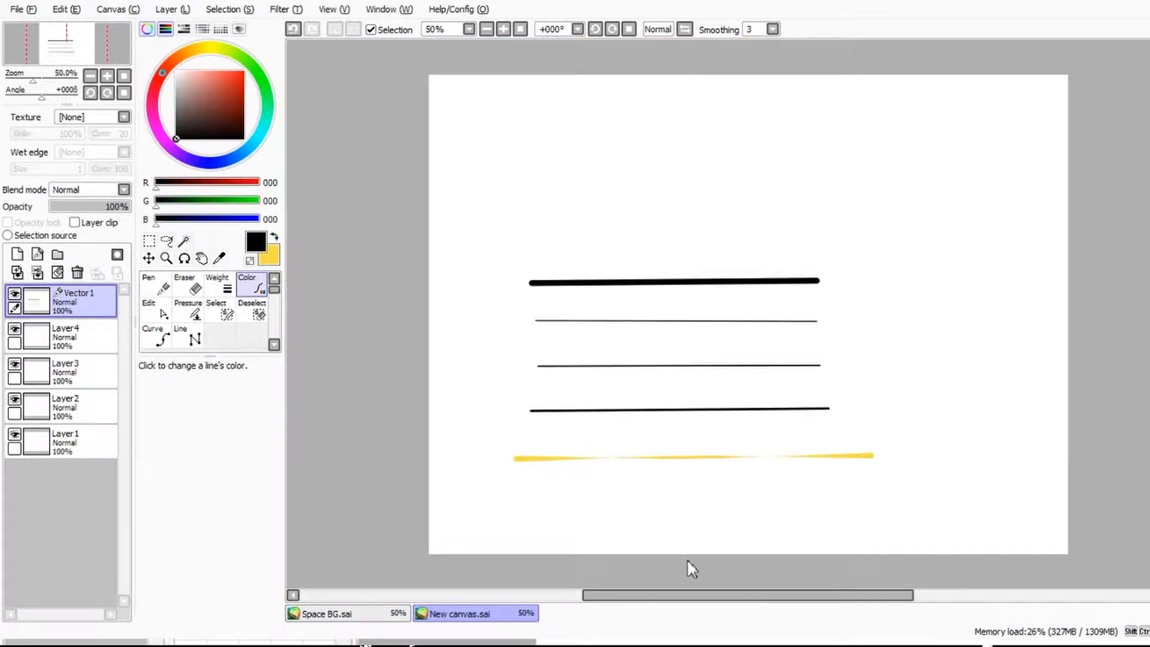
click(681, 579)
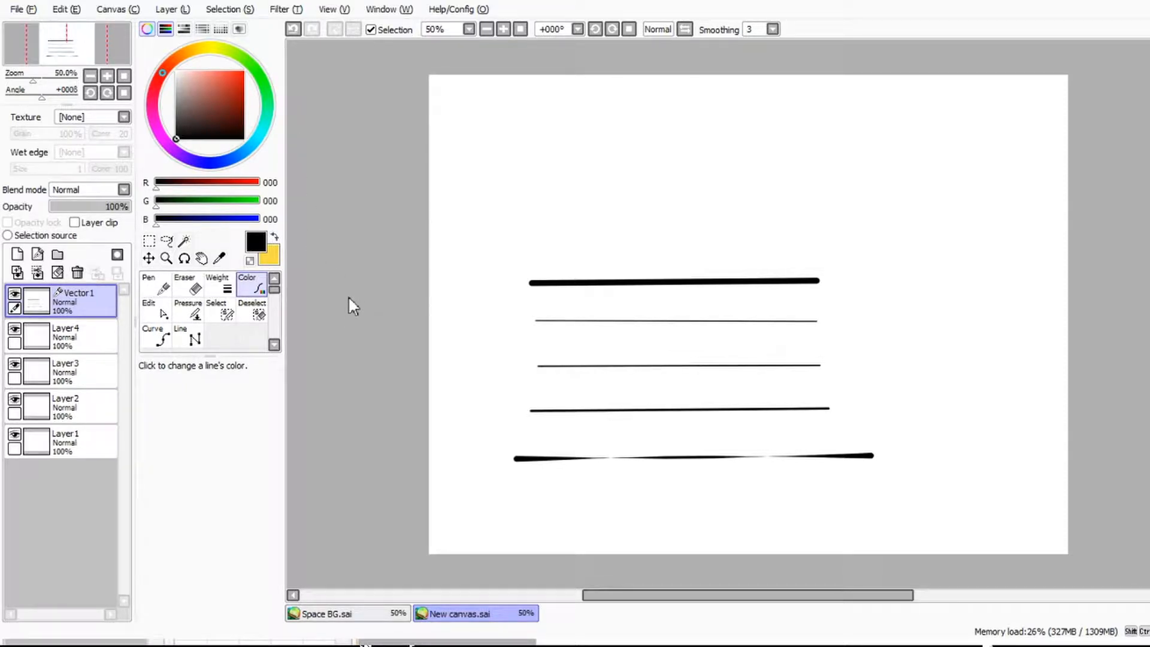
Step: Swap the foreground and background colours and set the foreground colour to dark gold, RGB 171, 151, 41
key(x)
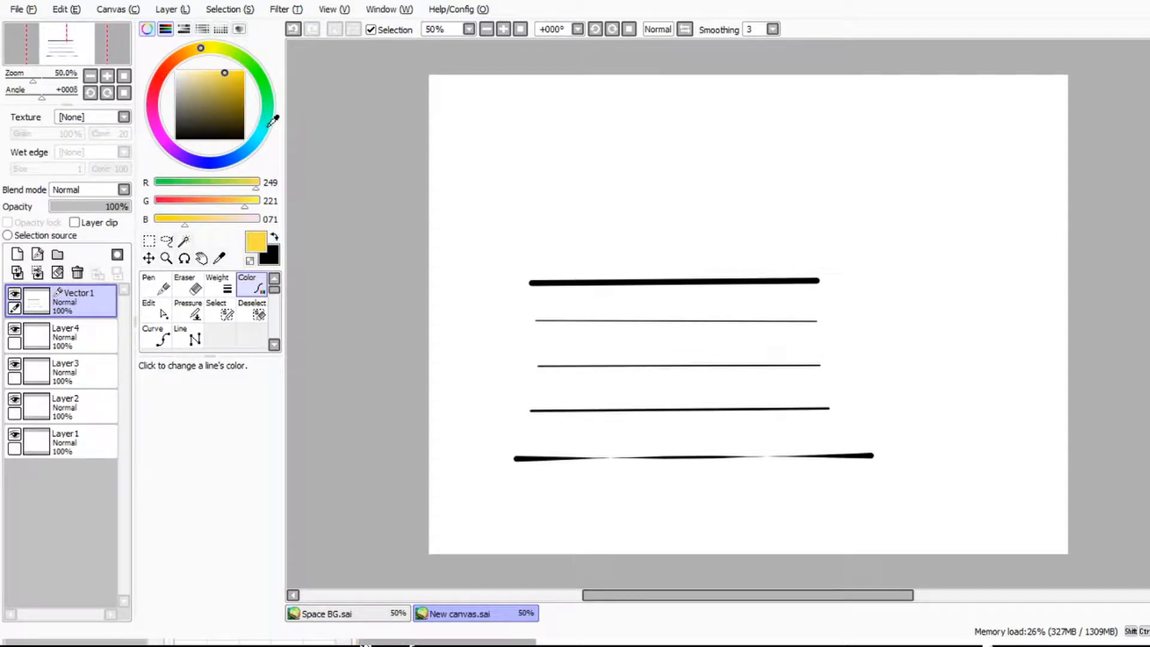
click(213, 94)
drag(213, 94, 176, 71)
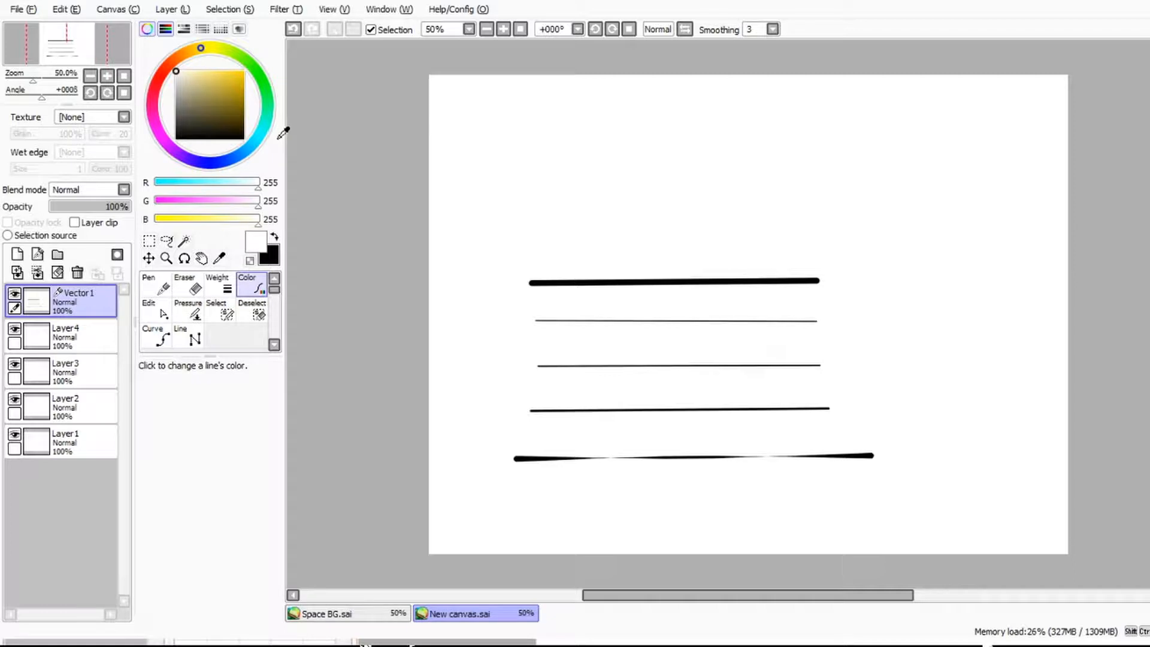
click(227, 94)
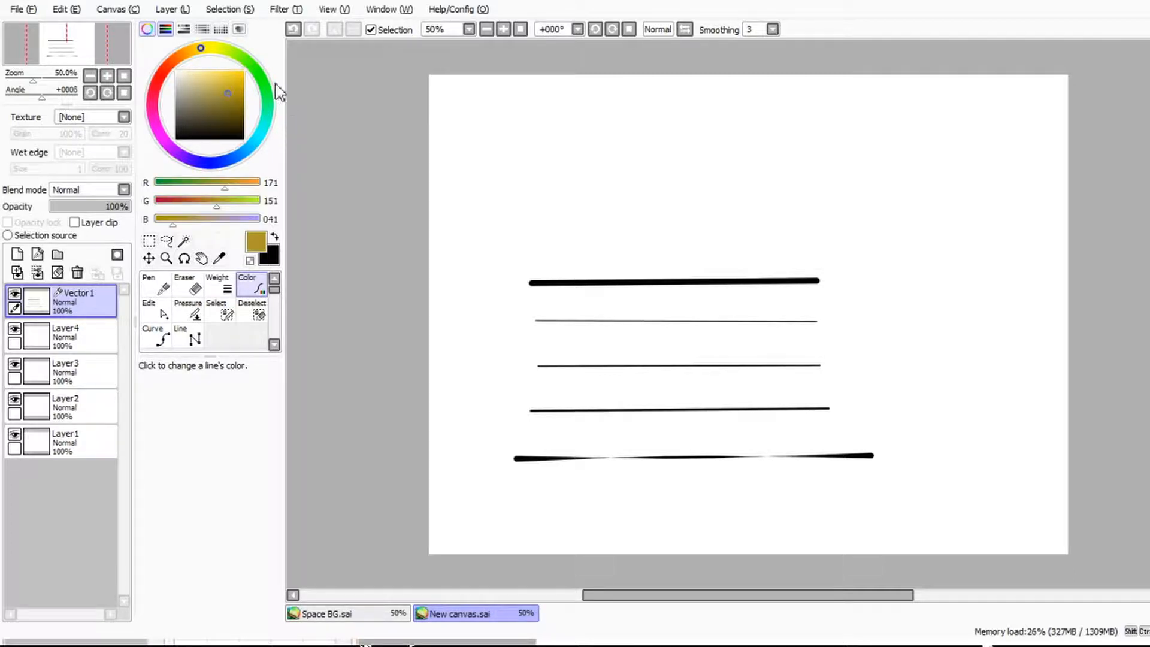
Step: Change the foreground colour to dark green, RGB 34, 74, 34
mouse_move(261, 73)
mouse_down()
mouse_move(291, 72)
mouse_move(246, 60)
mouse_move(204, 84)
mouse_move(194, 157)
mouse_move(222, 200)
mouse_move(291, 214)
mouse_move(312, 202)
mouse_move(339, 128)
mouse_move(292, 80)
mouse_move(213, 88)
mouse_move(197, 167)
mouse_up()
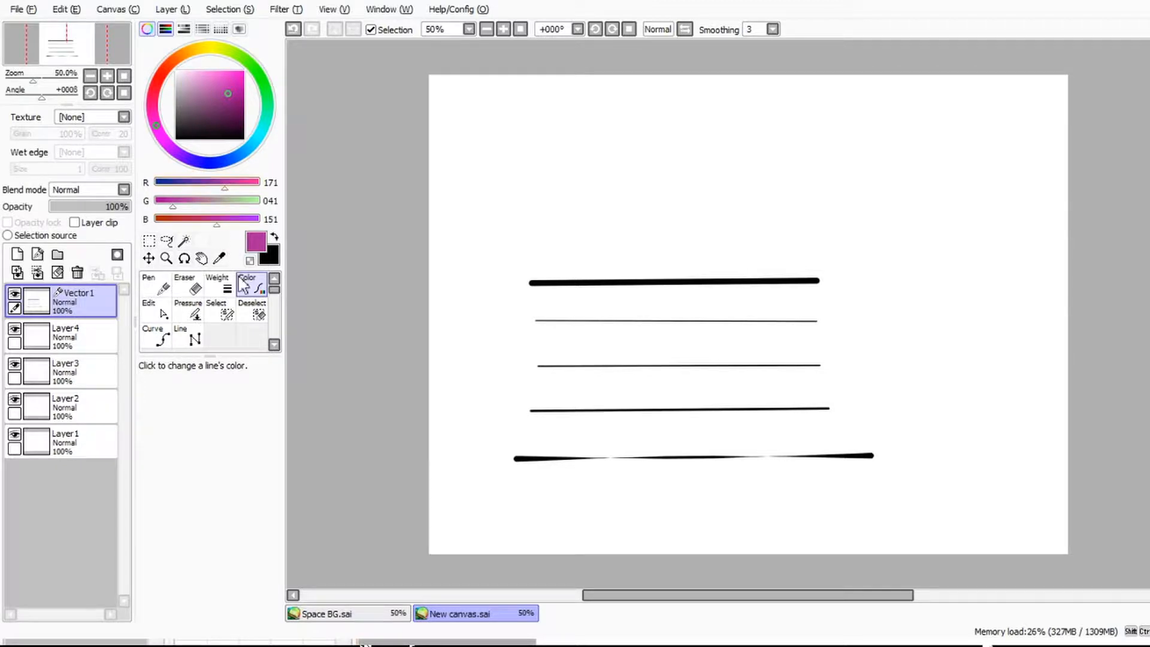
drag(214, 269, 223, 266)
drag(287, 264, 221, 242)
drag(272, 299, 218, 294)
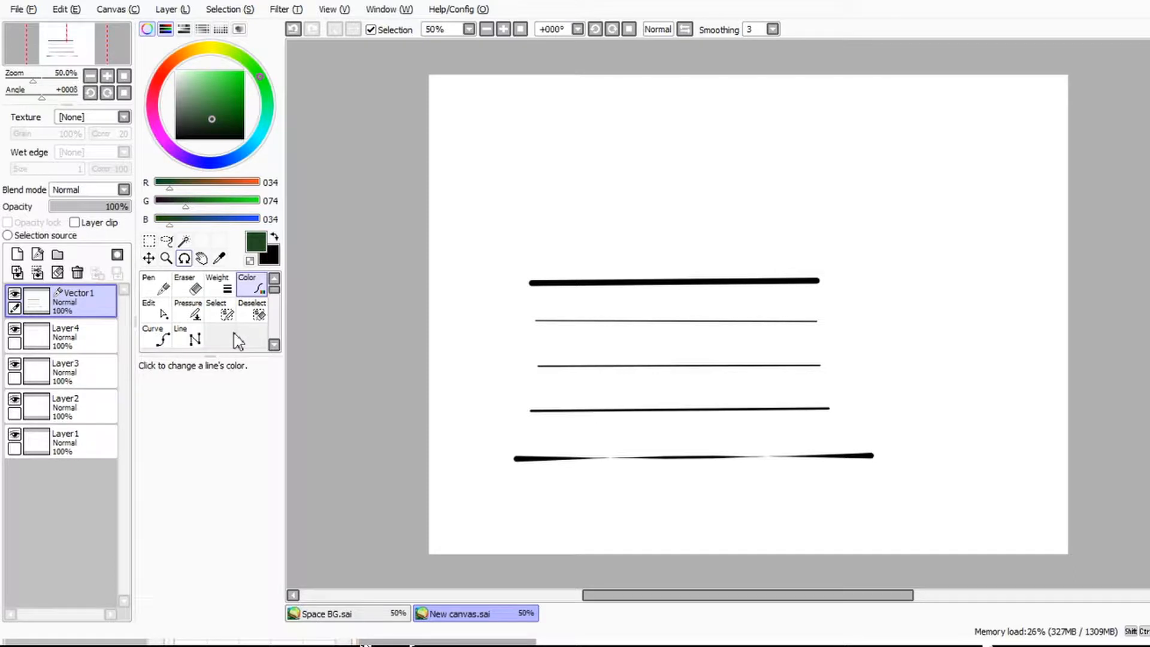
Step: Erase all the lines on the Vector1 layer with the Eraser at size 500, and reduce the Eraser size to 105
click(192, 284)
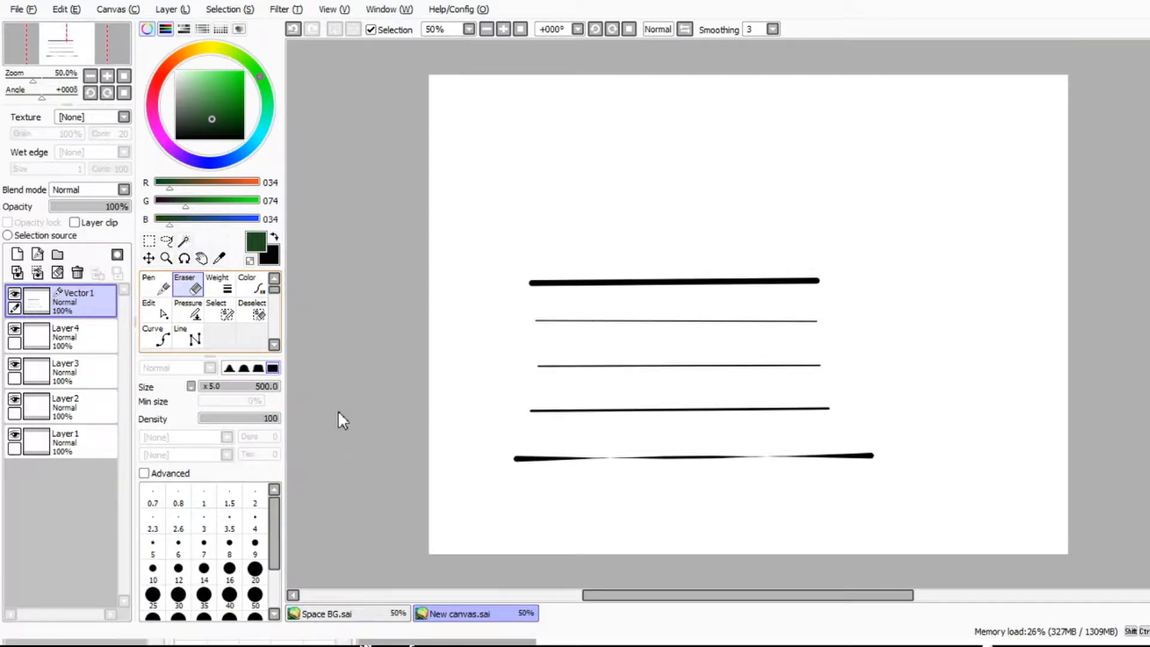
mouse_move(660, 365)
mouse_down()
mouse_move(873, 375)
mouse_move(1077, 363)
mouse_move(693, 539)
mouse_up()
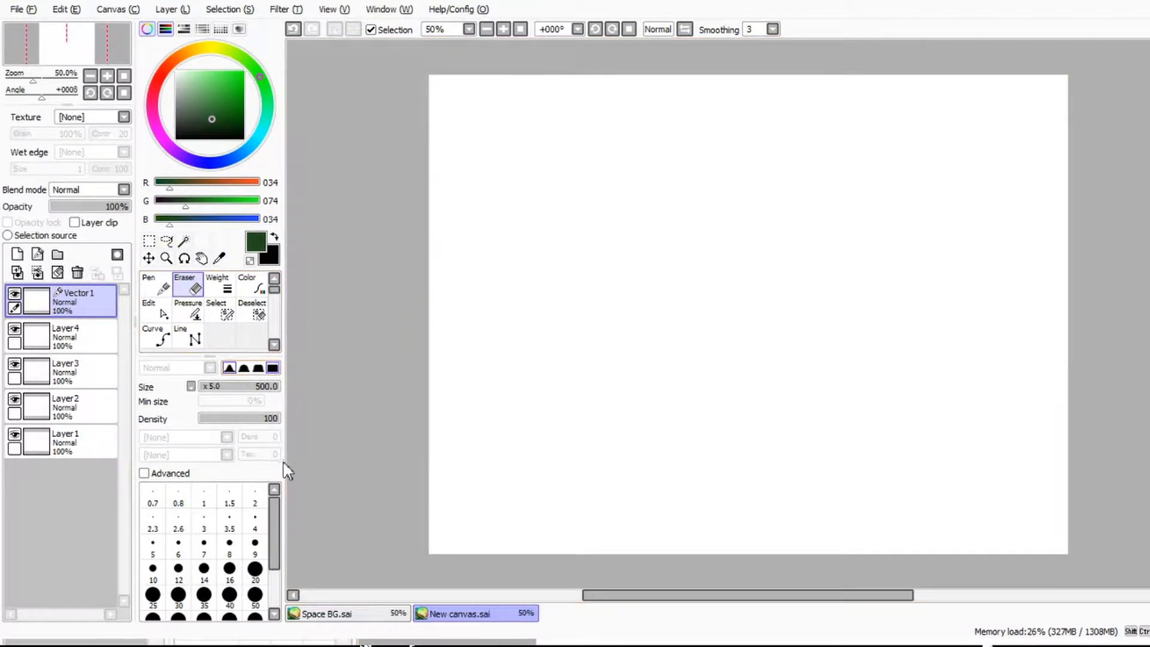
mouse_move(229, 387)
mouse_down()
mouse_move(204, 386)
mouse_move(276, 387)
mouse_move(217, 386)
mouse_up()
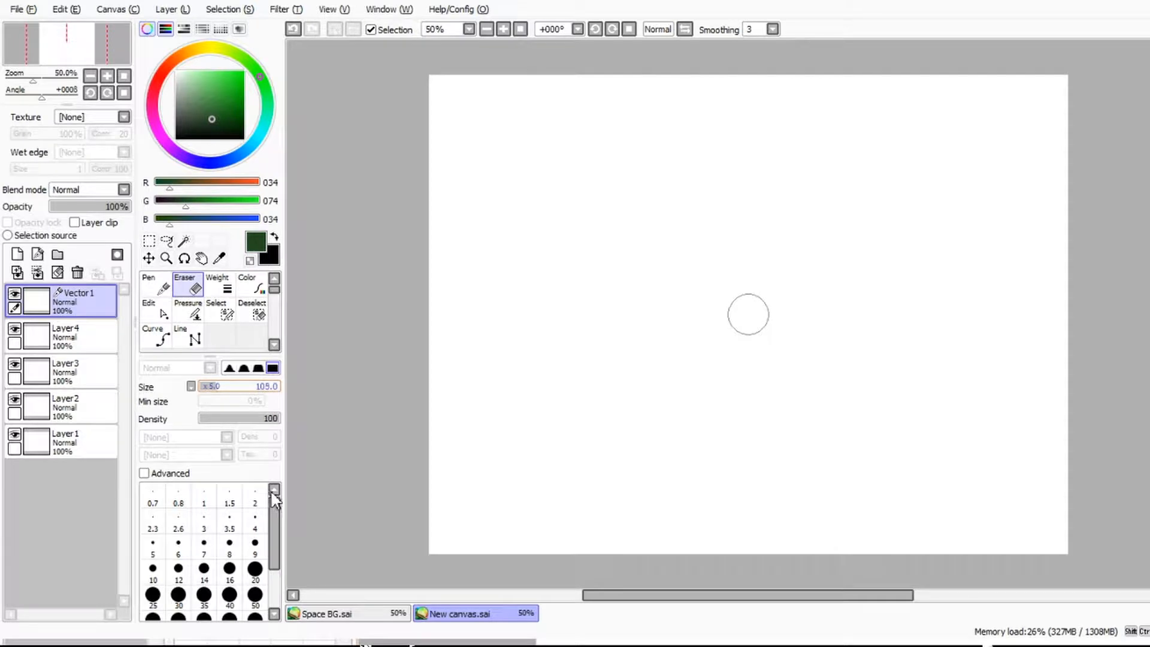
Step: Draw a thick black S-shaped stroke near the middle of Layer4 with the Pen at size 49
click(182, 340)
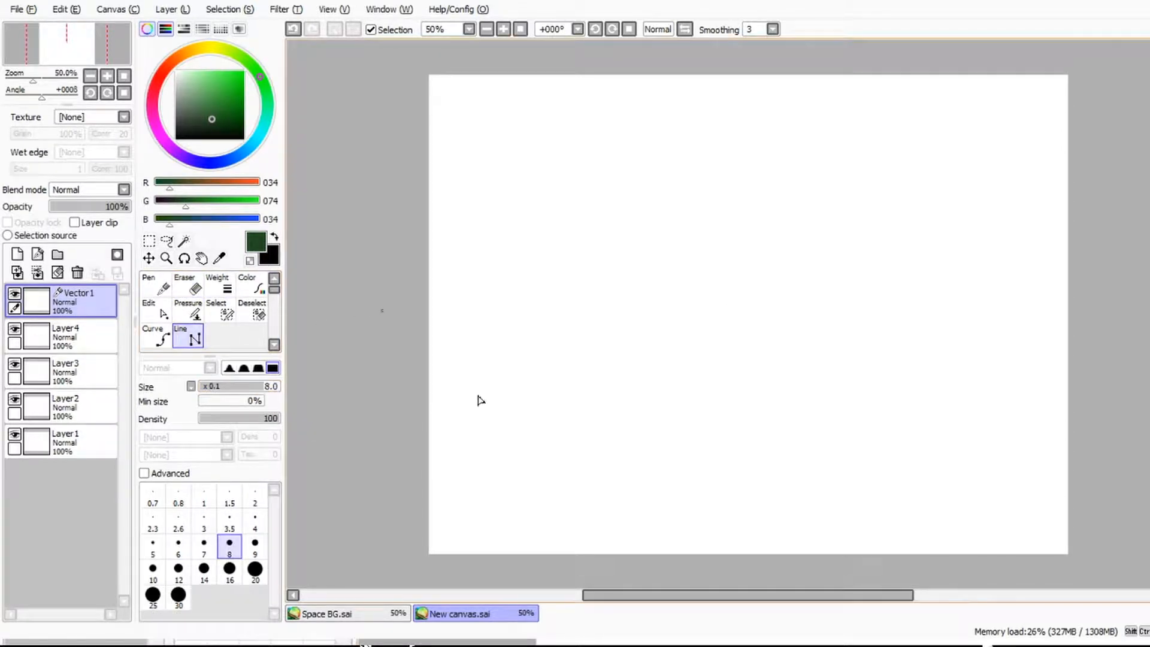
click(66, 336)
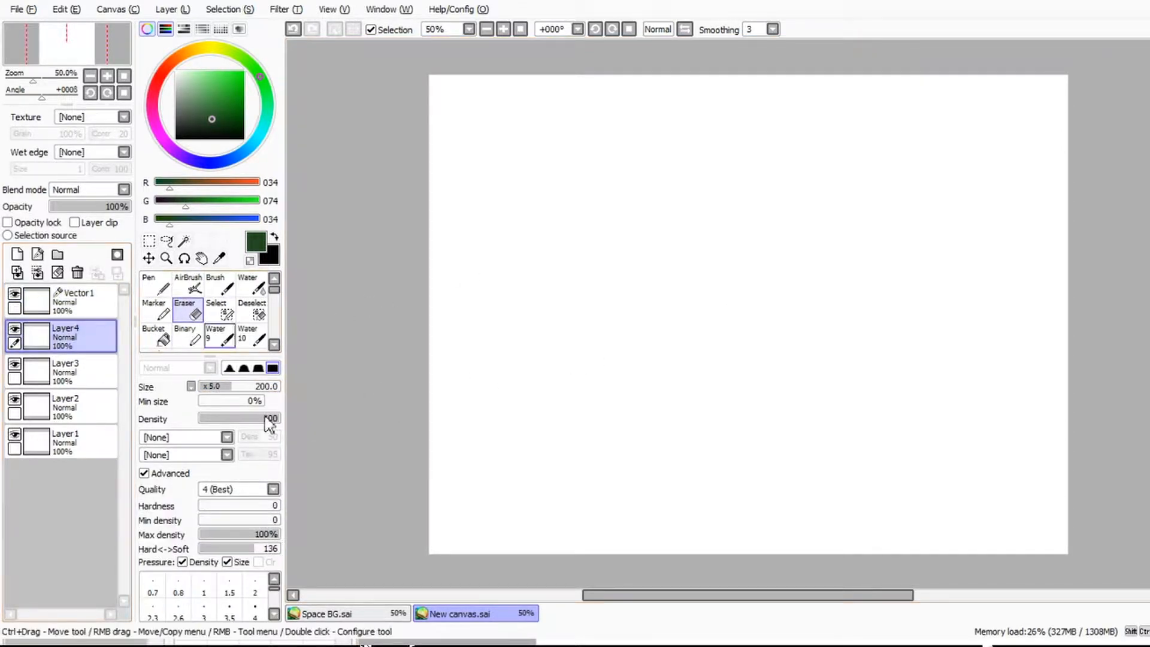
click(165, 286)
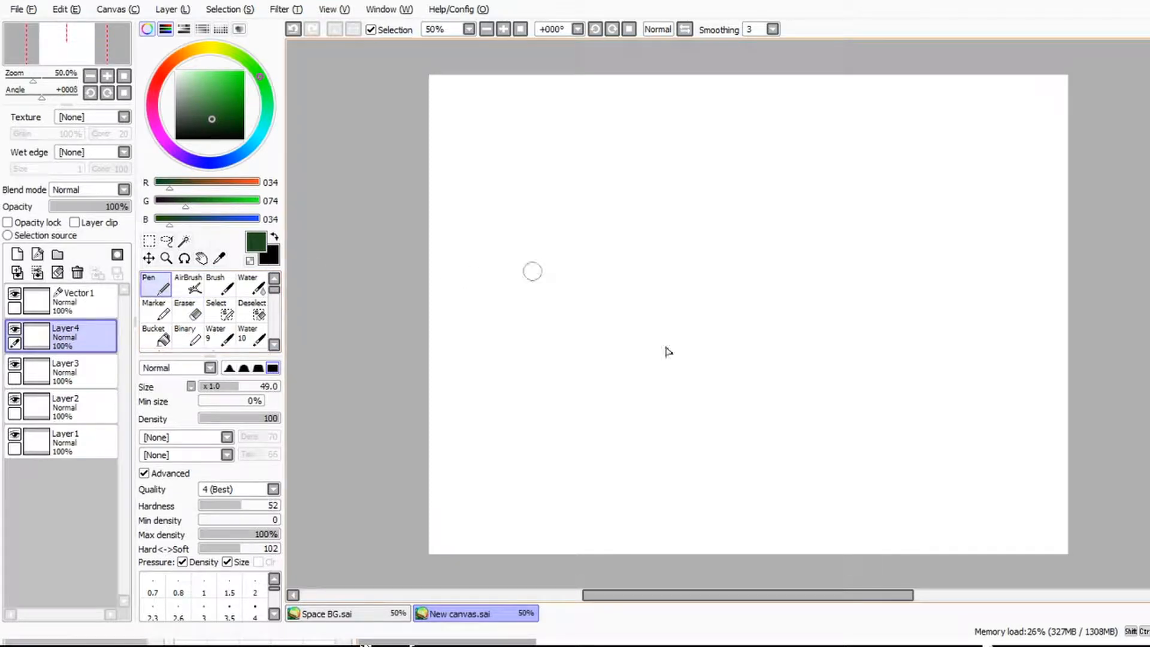
alt+click(773, 347)
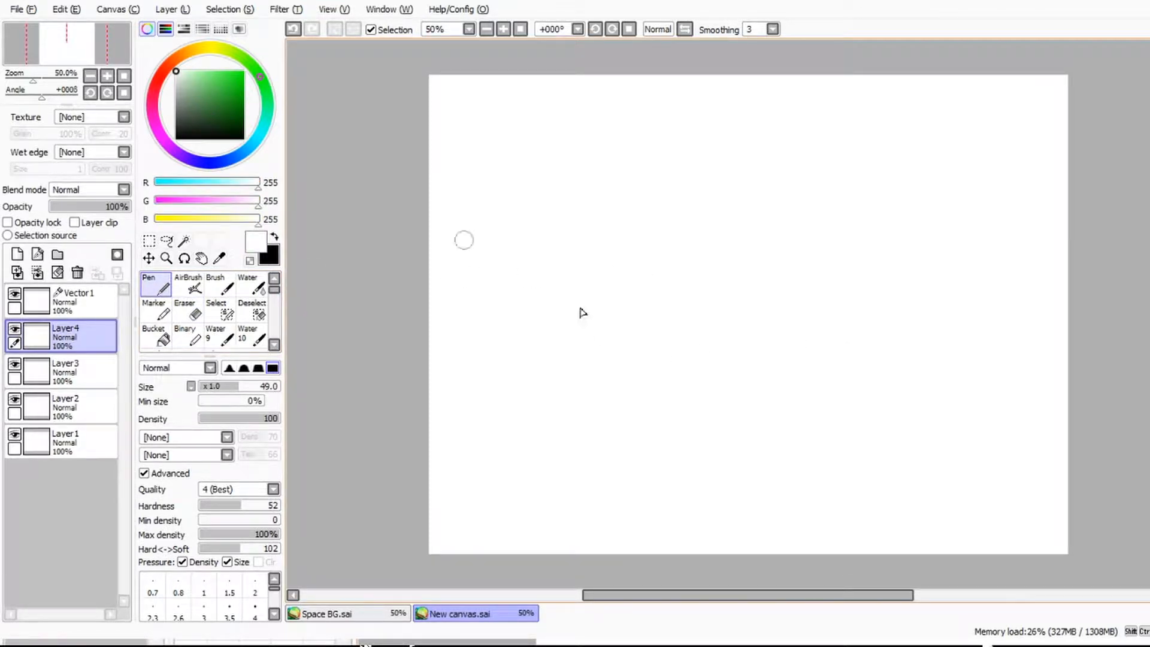
key(x)
mouse_move(777, 323)
mouse_down()
mouse_move(922, 326)
mouse_move(845, 385)
mouse_move(956, 413)
mouse_up()
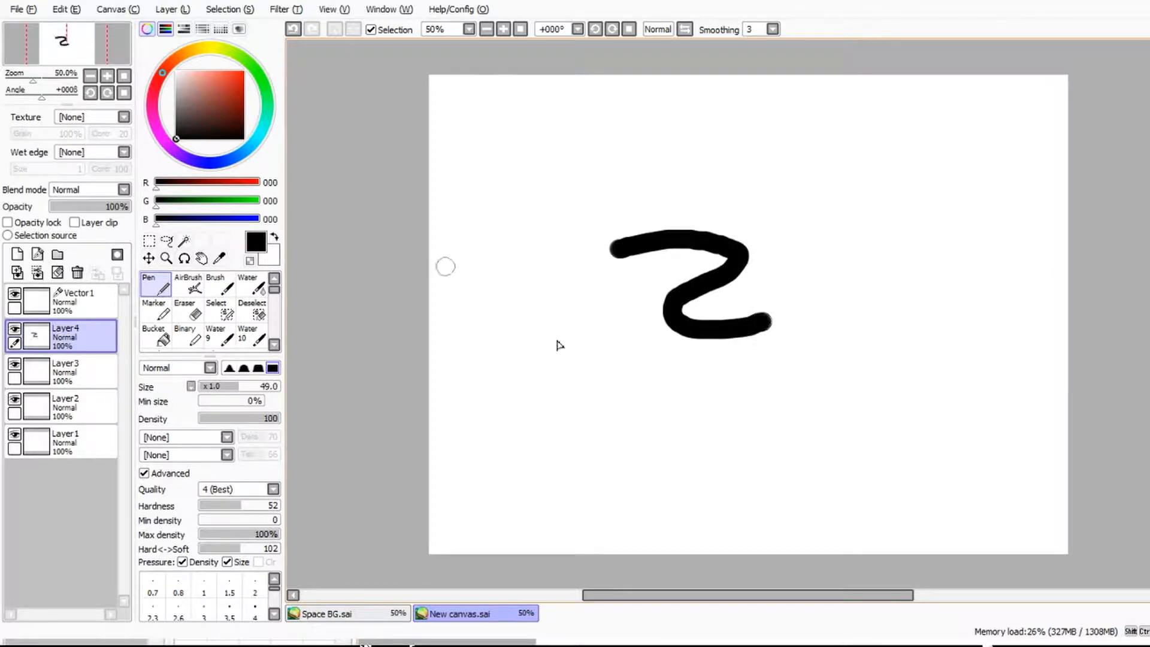
Step: Fade the black stroke and soften its ends with the Eraser at size 200 and density 6
key(e)
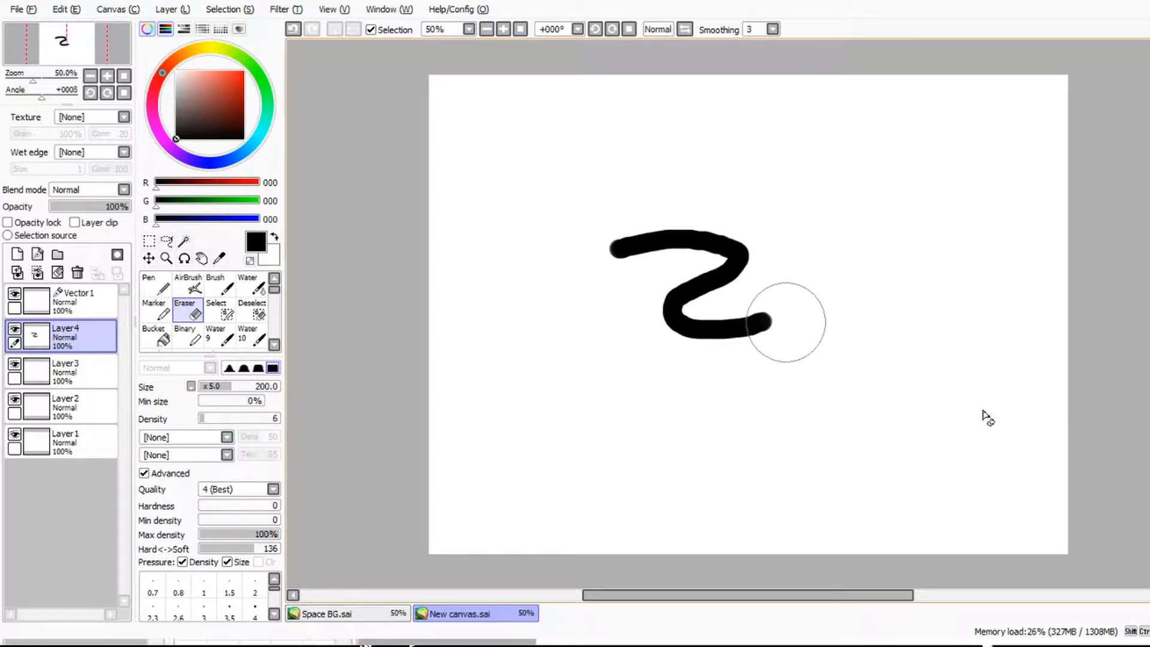
mouse_move(830, 326)
mouse_down()
mouse_move(803, 313)
mouse_move(772, 331)
mouse_move(773, 348)
mouse_move(750, 360)
mouse_move(753, 379)
mouse_move(777, 359)
mouse_move(784, 322)
mouse_move(777, 336)
mouse_move(722, 343)
mouse_move(762, 355)
mouse_up()
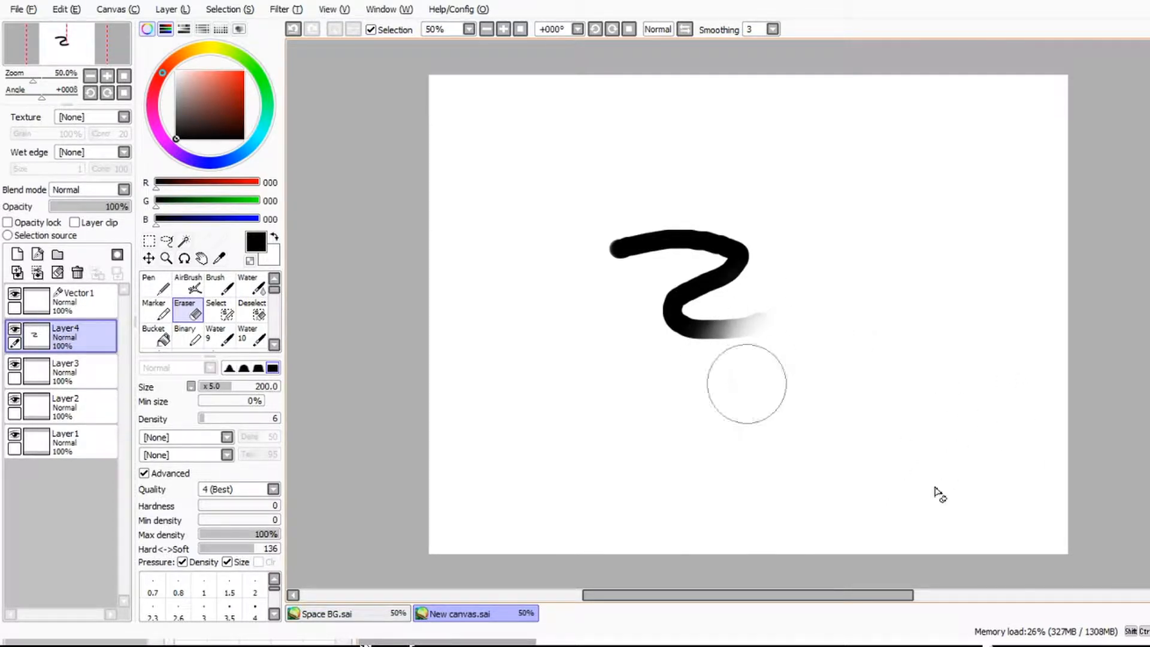
mouse_move(737, 350)
mouse_down()
mouse_move(752, 337)
mouse_move(697, 226)
mouse_move(631, 257)
mouse_move(642, 200)
mouse_move(624, 252)
mouse_move(602, 272)
mouse_move(583, 233)
mouse_move(730, 232)
mouse_up()
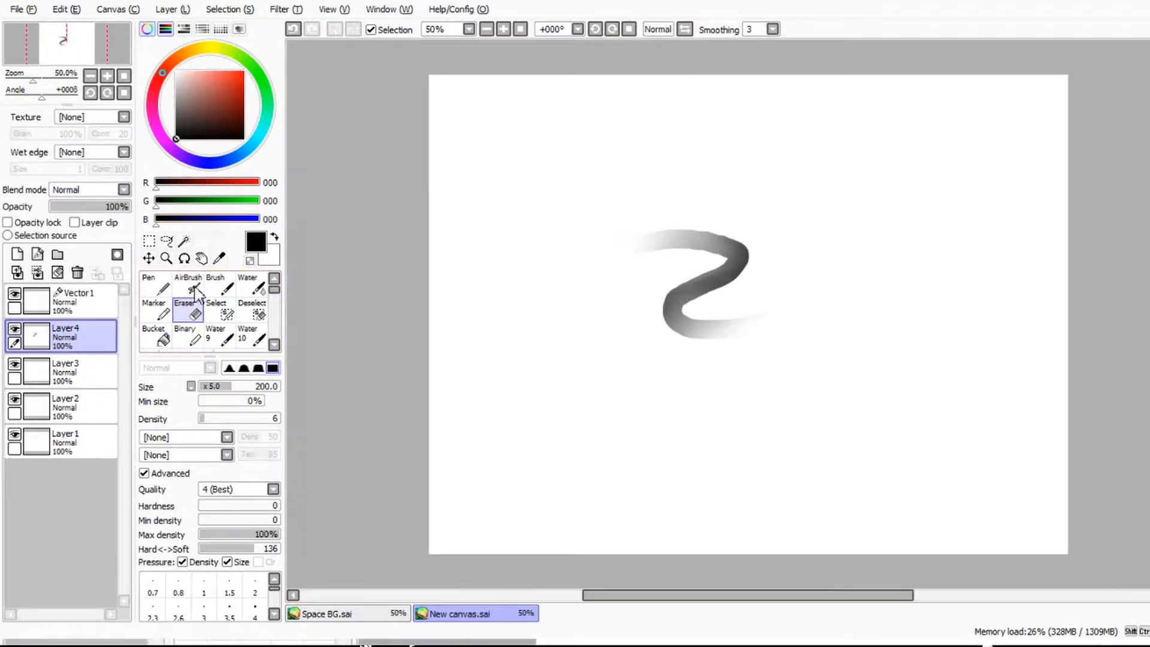
Step: Set the AirBrush shape to [None], spray a soft black cloud below the stroke at size 80, and sample grey from it
key(v)
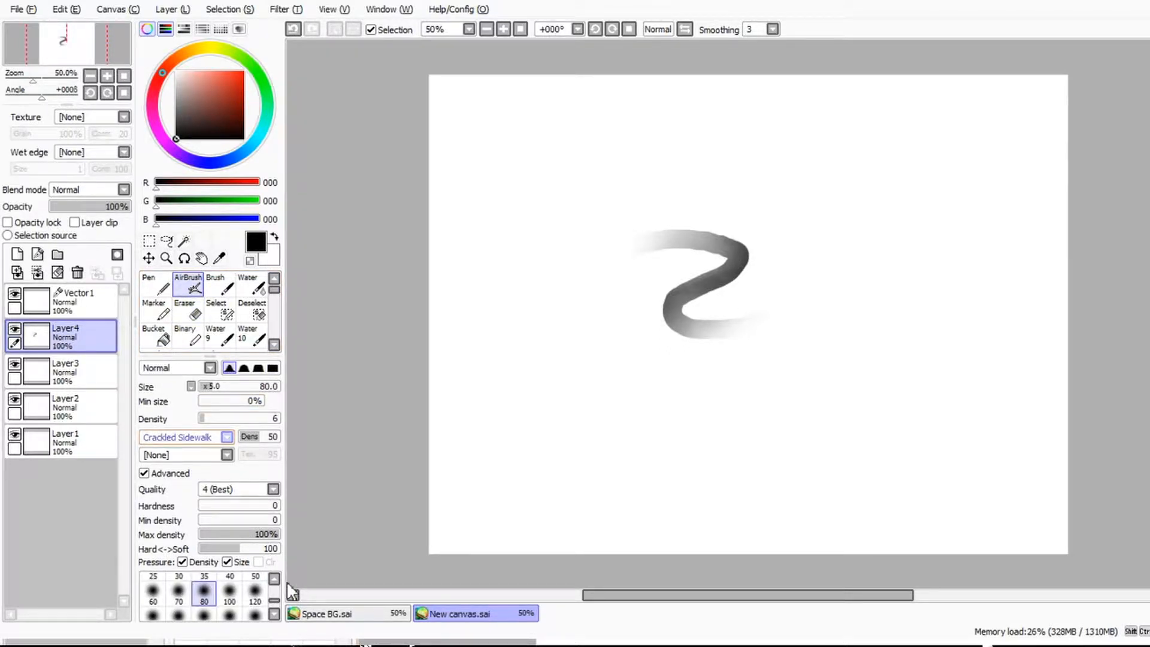
click(219, 567)
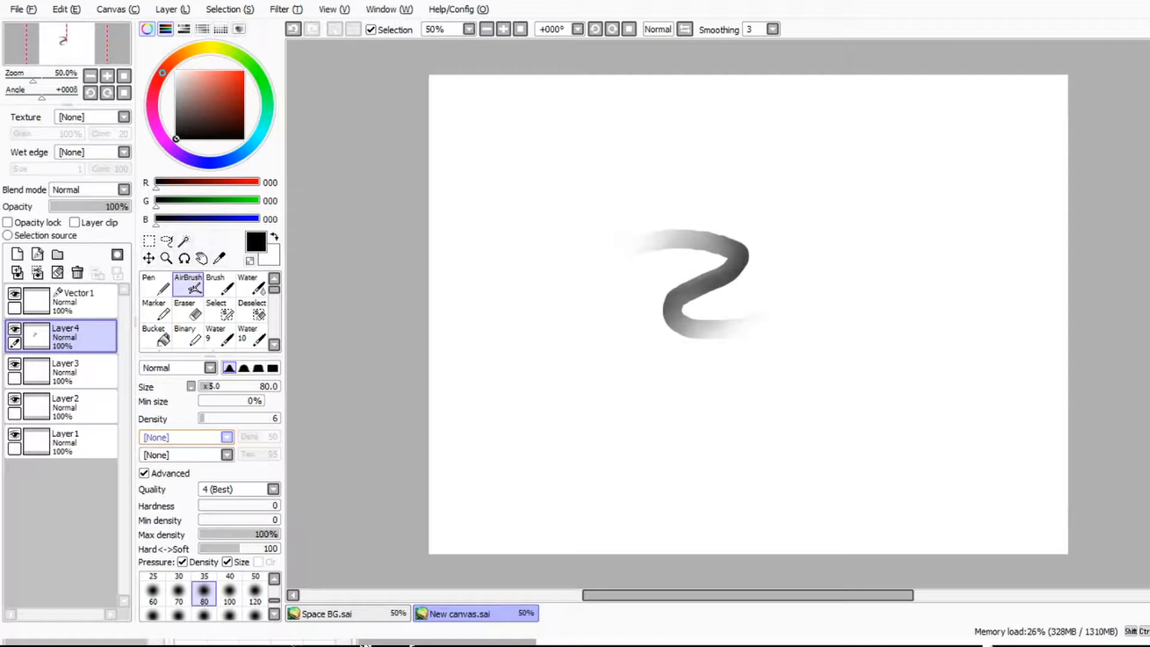
mouse_move(539, 390)
mouse_down()
mouse_move(604, 424)
mouse_move(536, 408)
mouse_move(570, 441)
mouse_move(567, 473)
mouse_move(609, 444)
mouse_move(547, 392)
mouse_move(616, 411)
mouse_move(573, 442)
mouse_move(547, 483)
mouse_move(591, 487)
mouse_move(583, 455)
mouse_move(561, 503)
mouse_move(549, 390)
mouse_move(531, 395)
mouse_move(570, 372)
mouse_move(631, 408)
mouse_move(608, 408)
mouse_move(611, 431)
mouse_move(659, 449)
mouse_move(585, 437)
mouse_move(558, 490)
mouse_move(562, 434)
mouse_move(633, 444)
mouse_move(575, 423)
mouse_up()
right_click(591, 472)
Step: Paint a selection over the upper part of the sprayed cloud with the Select tool at size 100
key(c)
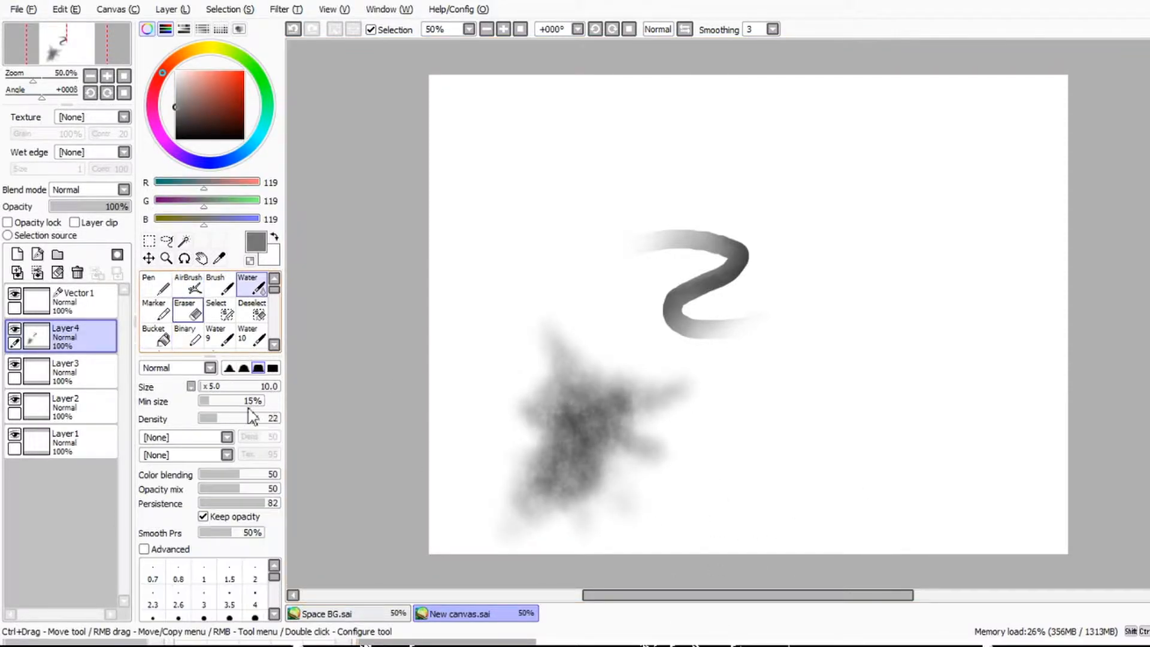
click(215, 317)
click(221, 386)
drag(302, 380, 305, 380)
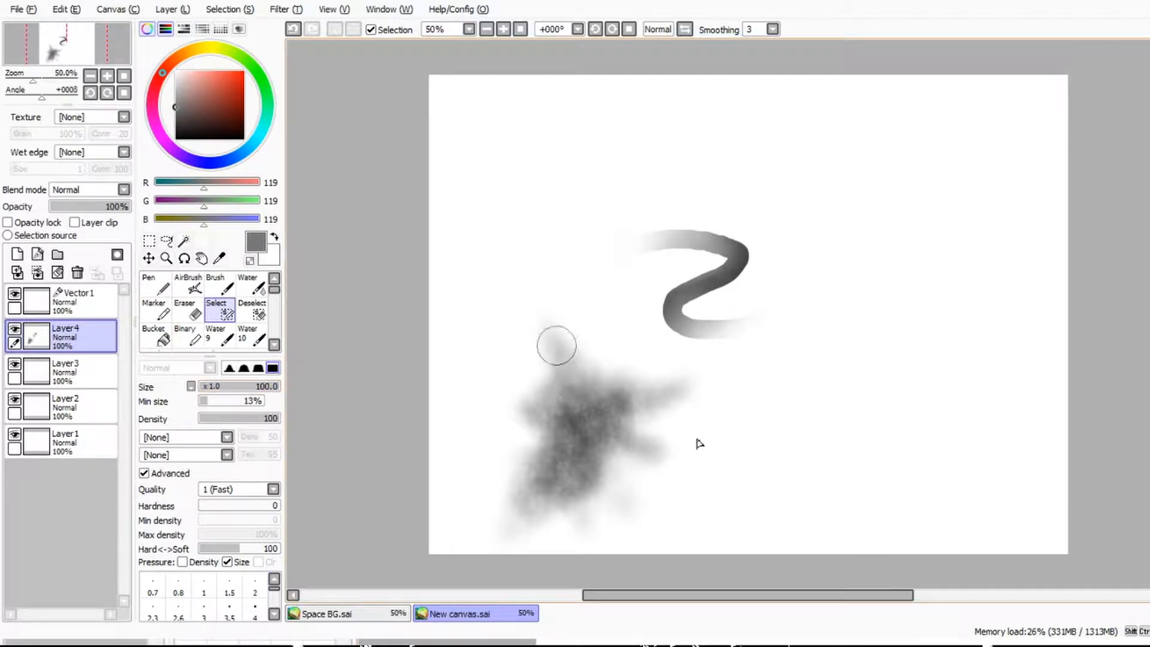
mouse_move(552, 330)
mouse_down()
mouse_move(586, 380)
mouse_move(676, 391)
mouse_move(592, 418)
mouse_move(550, 412)
mouse_move(555, 393)
mouse_up()
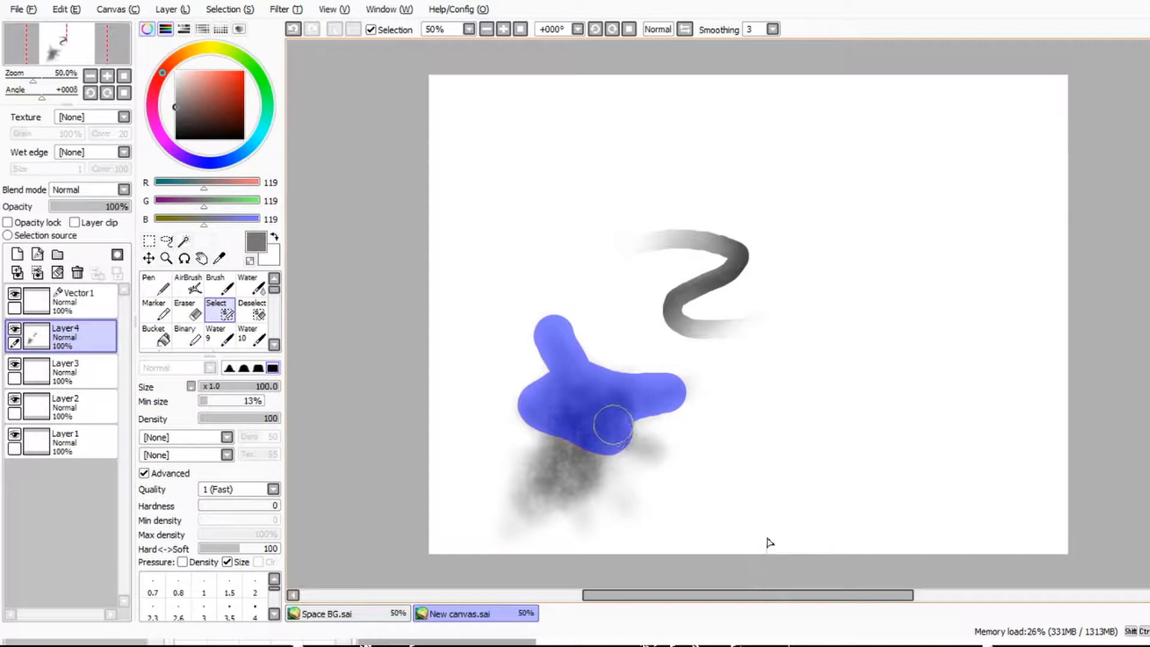
drag(601, 412, 600, 411)
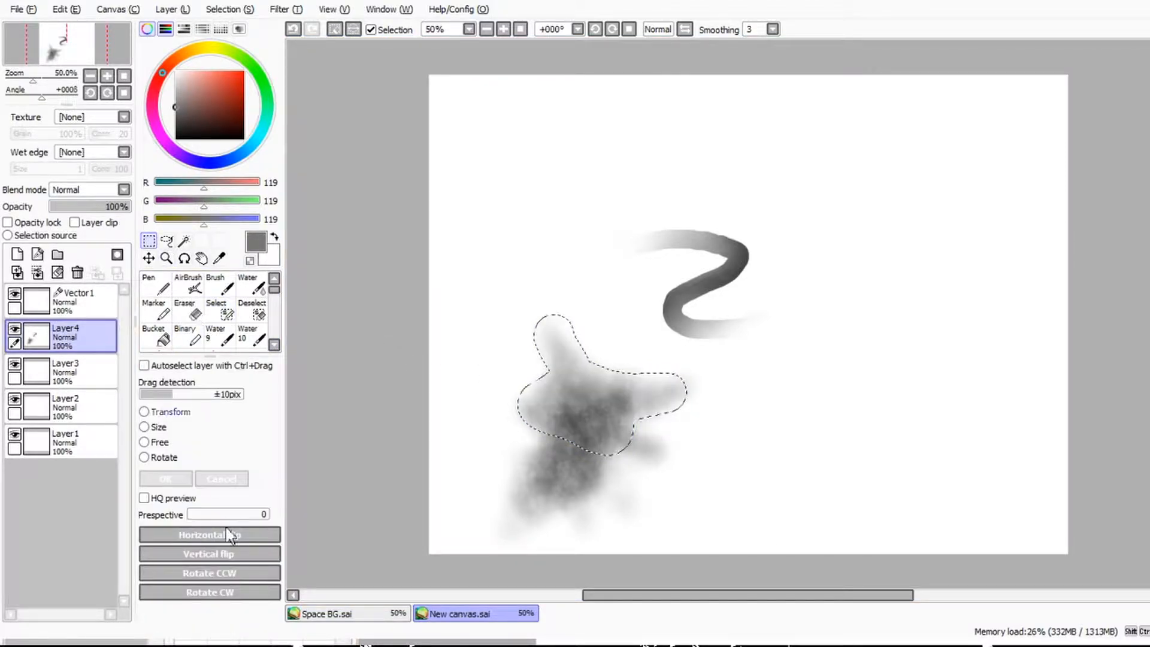
Step: Transform the selected part of the cloud, scaling it down slightly and moving it to the canvas's upper-left area
key(ctrl+t)
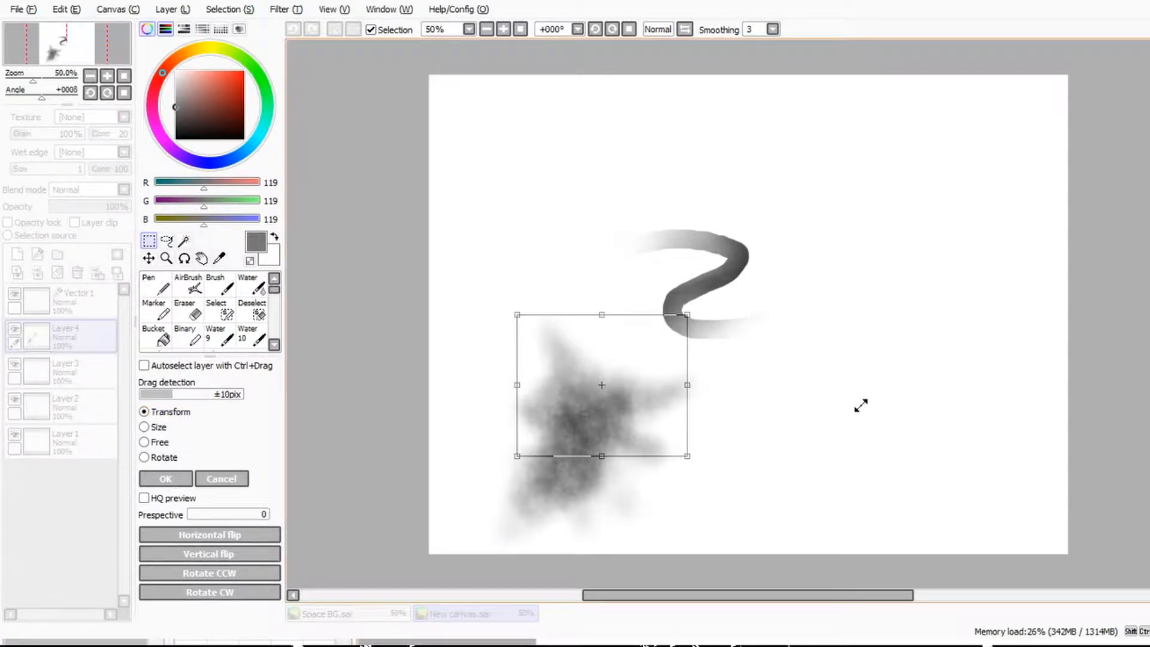
mouse_move(859, 403)
mouse_down()
mouse_move(792, 363)
mouse_move(793, 420)
mouse_move(904, 372)
mouse_move(804, 380)
mouse_move(852, 390)
mouse_move(845, 401)
mouse_move(866, 410)
mouse_up()
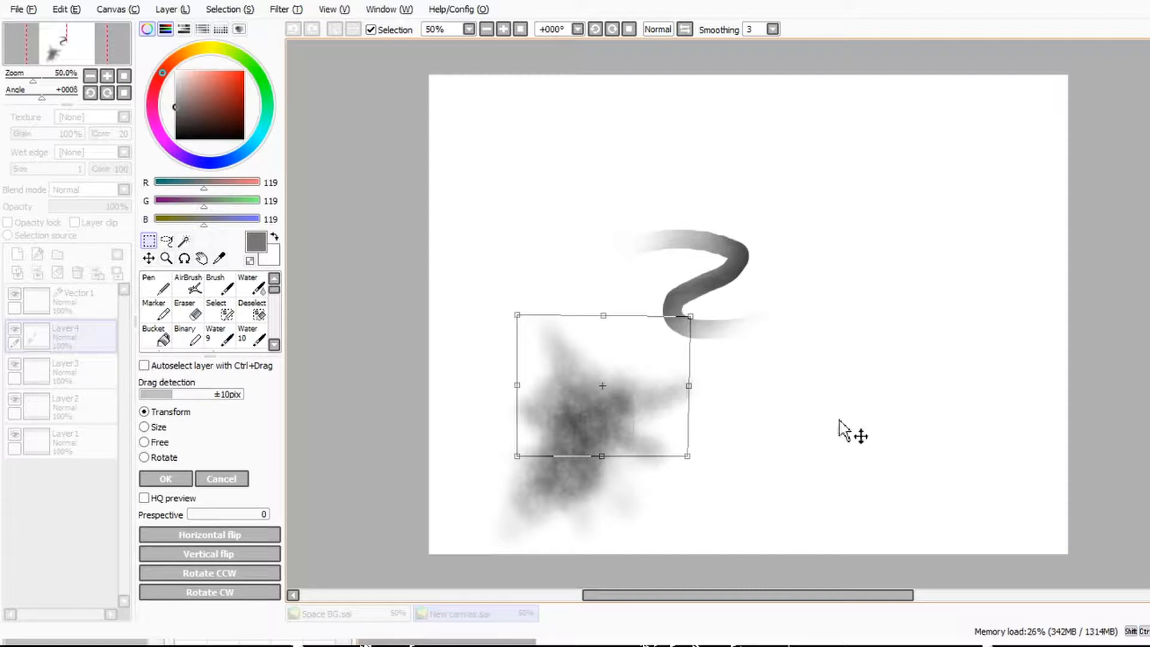
mouse_move(778, 509)
mouse_down()
mouse_move(783, 403)
mouse_move(724, 318)
mouse_move(725, 277)
mouse_move(641, 180)
mouse_up()
mouse_move(603, 316)
mouse_down()
mouse_move(666, 222)
mouse_move(604, 317)
mouse_up()
mouse_move(811, 136)
mouse_down()
mouse_move(714, 205)
mouse_move(794, 156)
mouse_up()
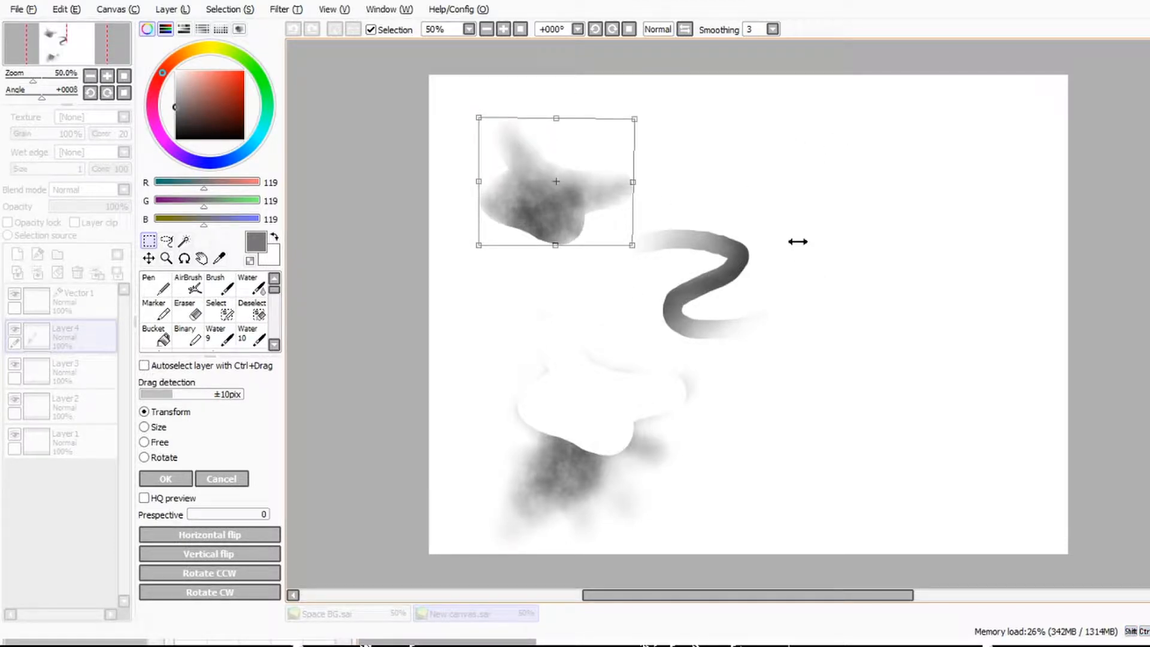
mouse_move(798, 240)
mouse_down()
mouse_move(929, 215)
mouse_move(799, 234)
mouse_move(705, 186)
mouse_up()
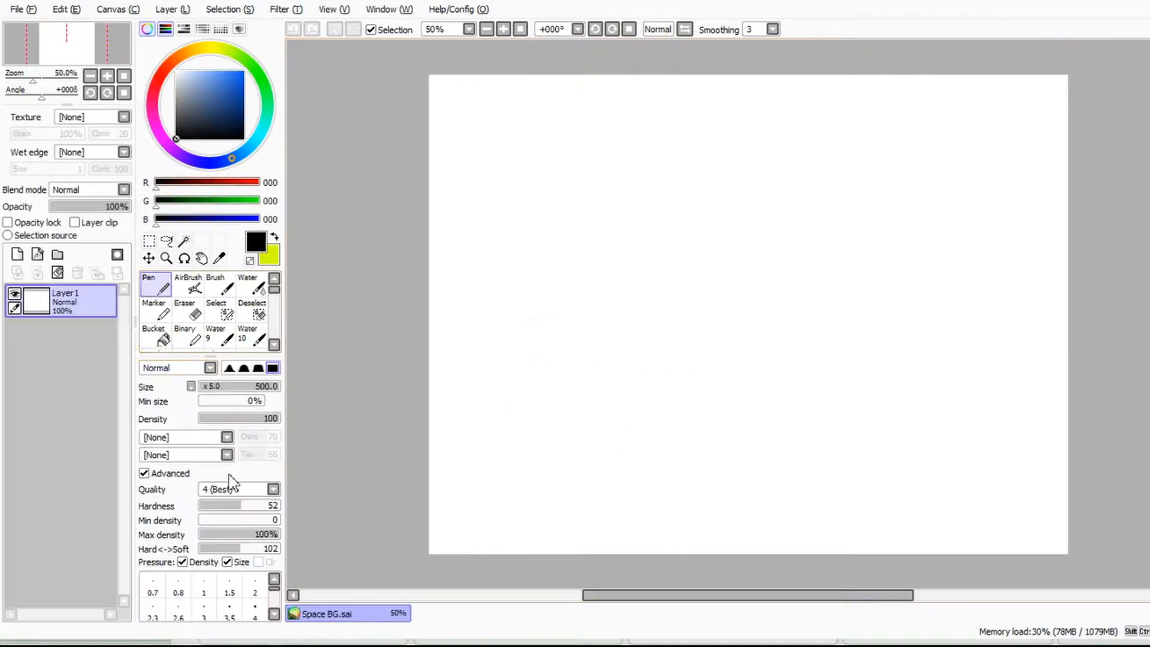
Step: Add seven normal layers and one vector layer to Space BG.sai, and fill Layer1 with black using the Bucket
click(153, 335)
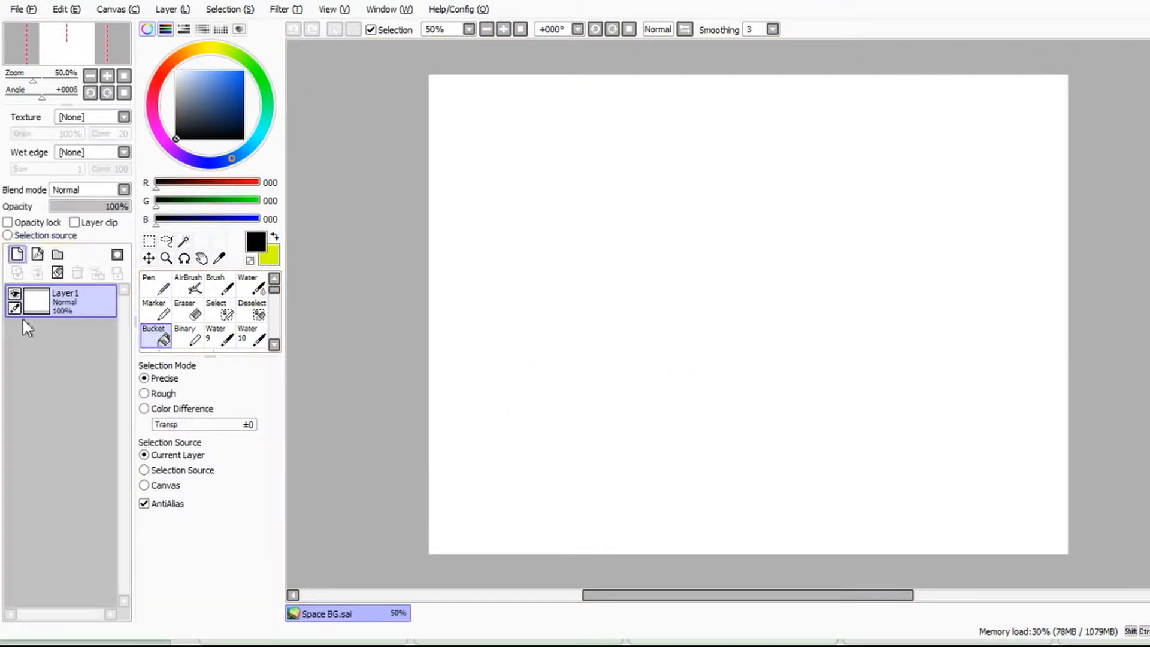
click(17, 254)
click(17, 254)
click(17, 255)
click(18, 255)
click(17, 255)
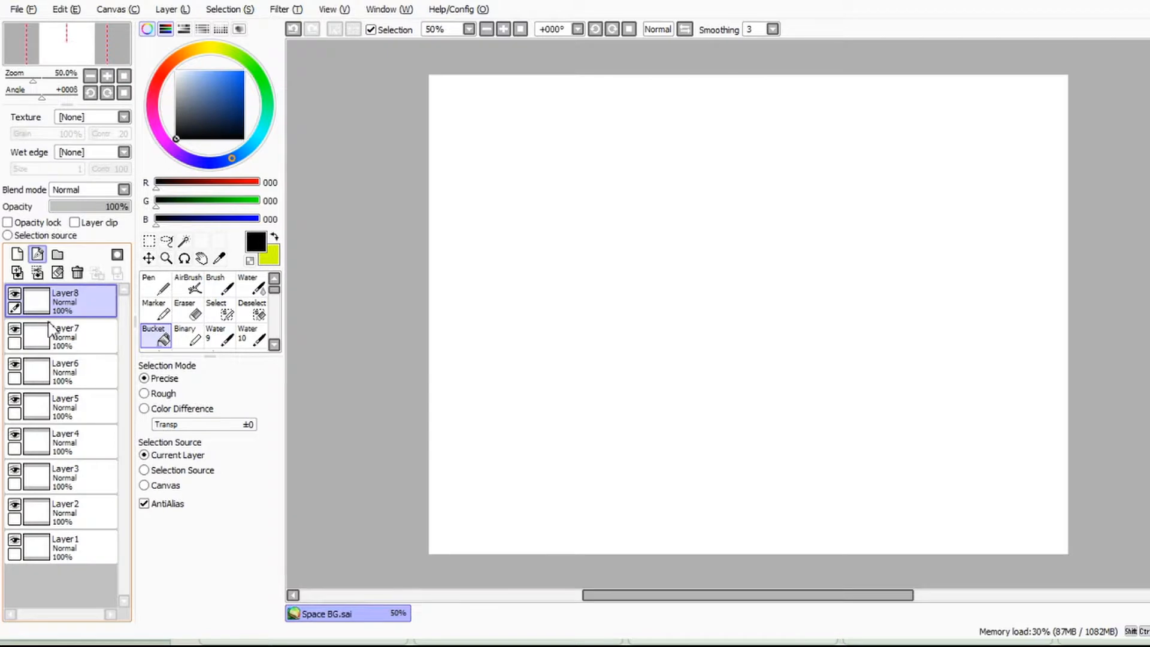
click(38, 255)
click(66, 578)
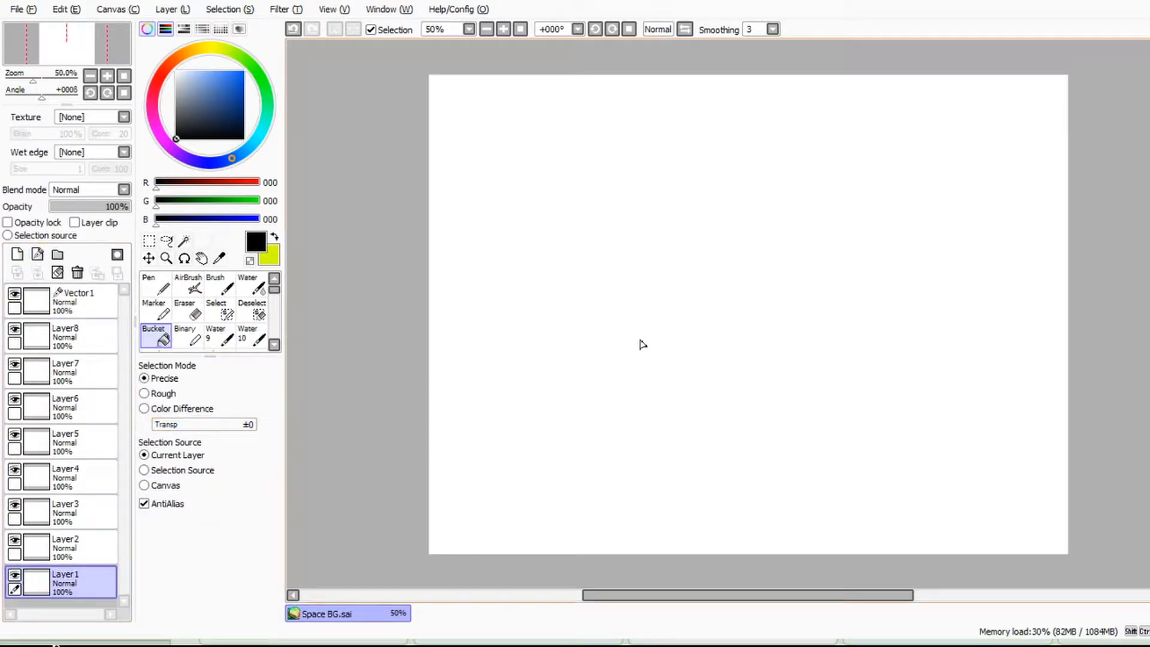
click(642, 344)
Step: Set the foreground colour to blue-violet, RGB 77, 2, 255, and airbrush a soft glow over Layer2 at size 500
click(66, 546)
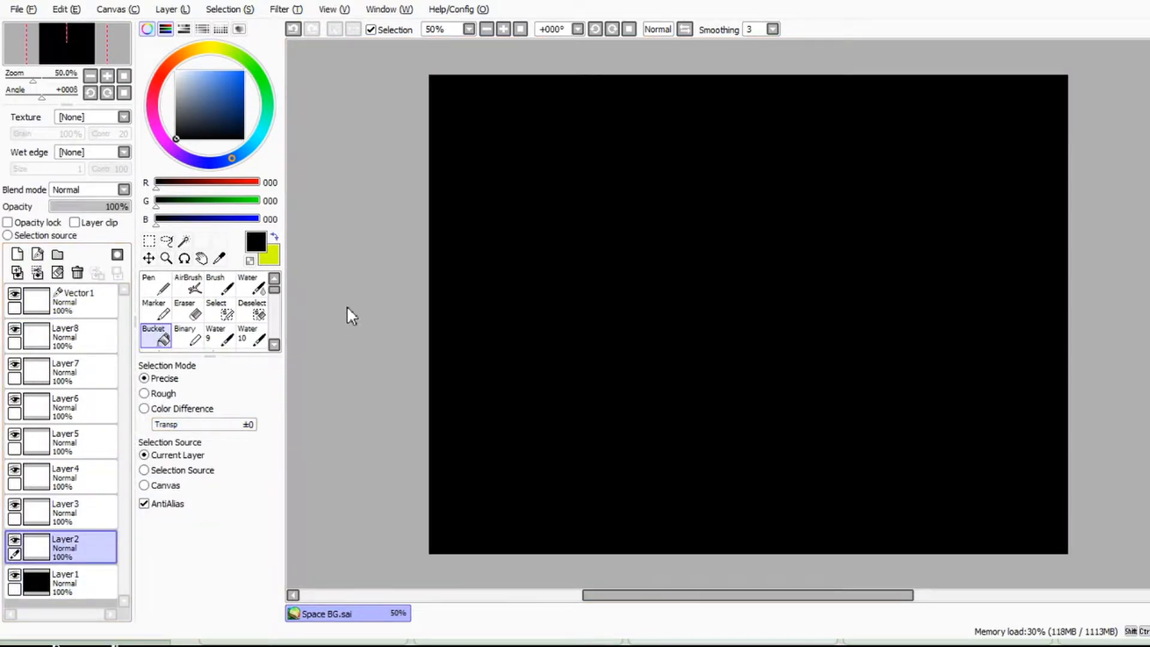
key(x)
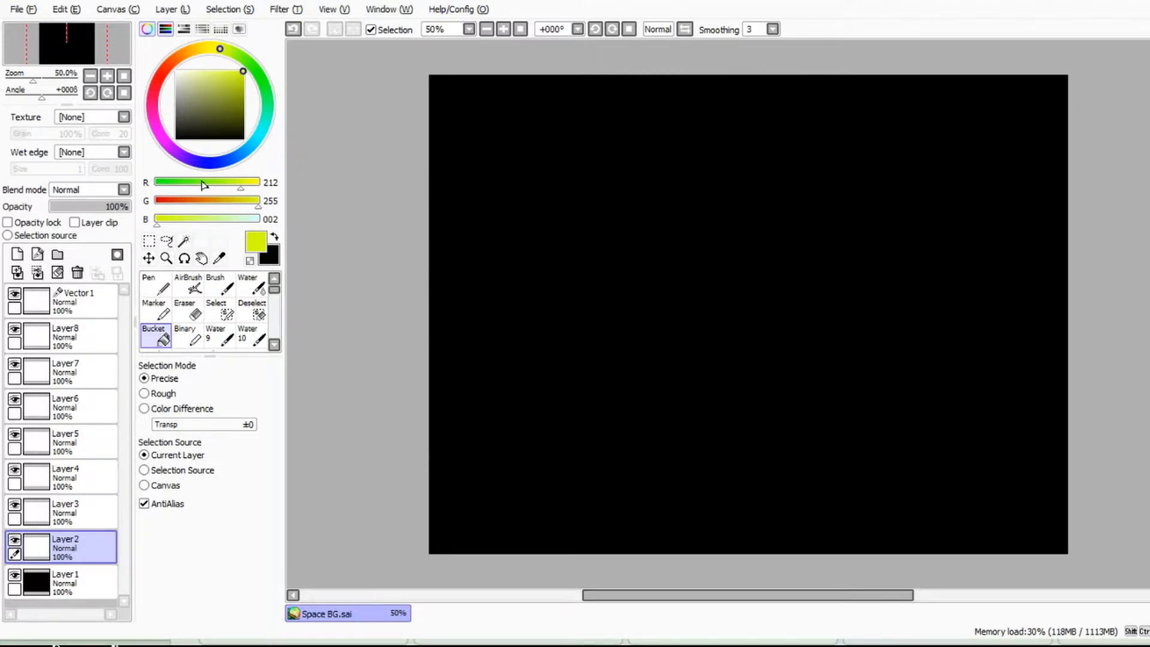
drag(162, 137, 175, 150)
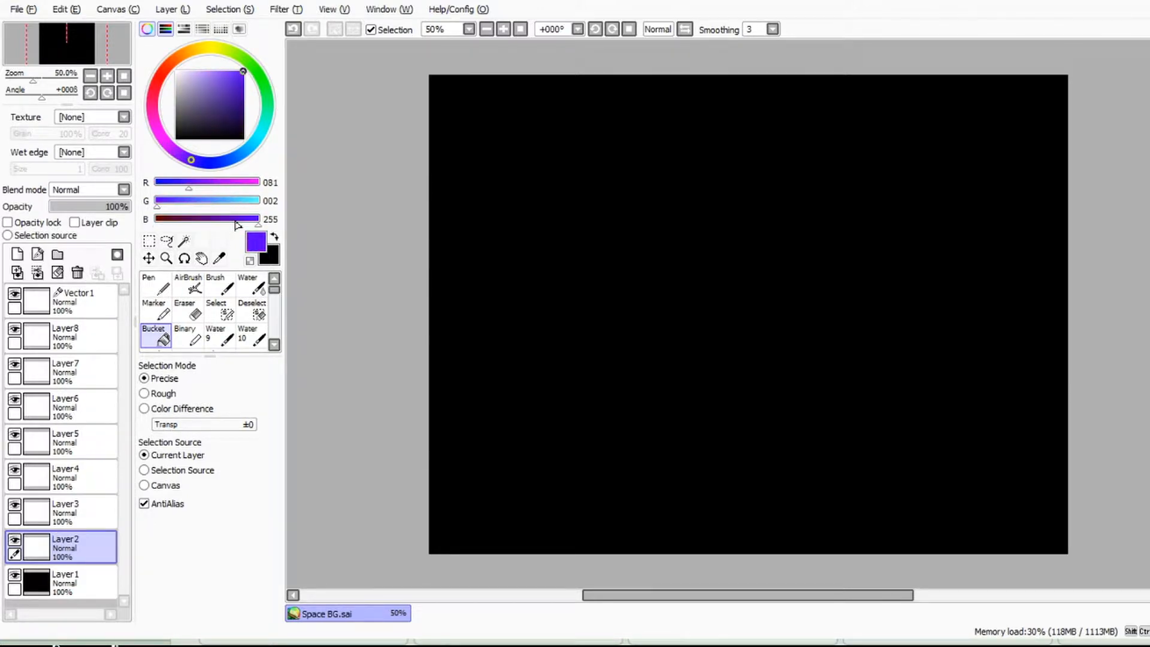
key(v)
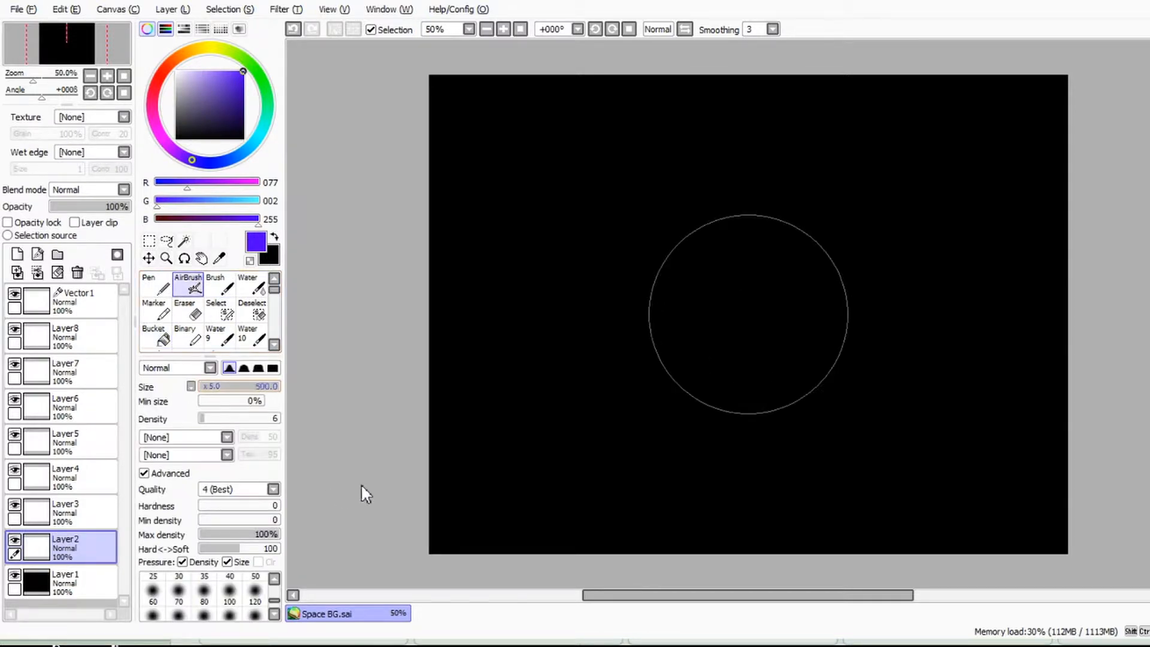
mouse_move(691, 282)
mouse_down()
mouse_move(721, 326)
mouse_move(783, 308)
mouse_move(863, 251)
mouse_move(790, 281)
mouse_move(889, 200)
mouse_move(719, 141)
mouse_move(545, 161)
mouse_move(626, 301)
mouse_move(609, 380)
mouse_move(688, 378)
mouse_move(958, 457)
mouse_move(1018, 223)
mouse_move(622, 205)
mouse_move(441, 252)
mouse_move(547, 578)
mouse_move(747, 318)
mouse_move(996, 457)
mouse_move(855, 121)
mouse_move(793, 362)
mouse_move(1064, 415)
mouse_up()
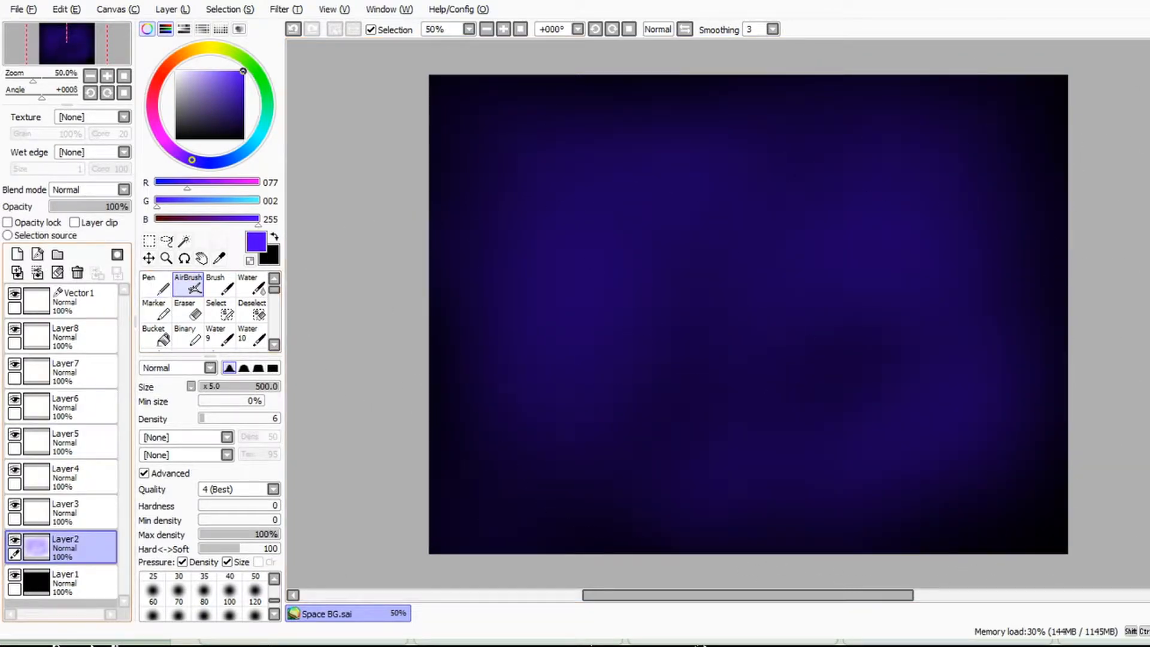
Step: Set the foreground colour to dark blue, RGB 32, 2, 148, and airbrush broad shading across Layer3 at size 500
click(66, 510)
drag(186, 182, 168, 182)
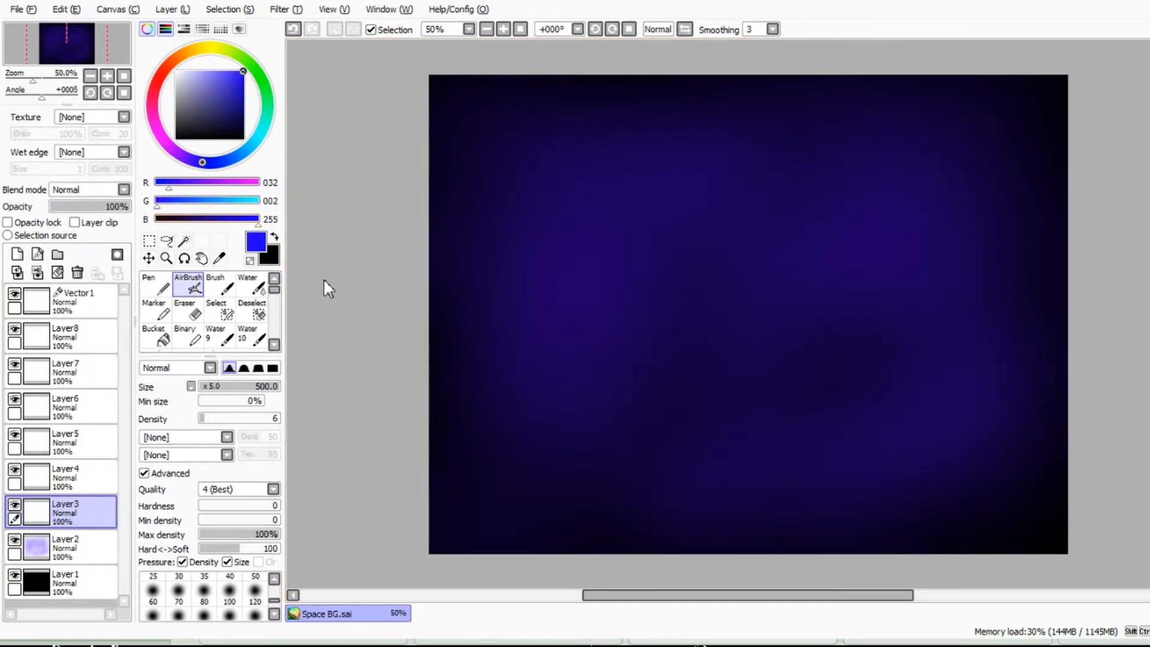
mouse_move(913, 280)
mouse_down()
mouse_move(829, 341)
mouse_move(616, 429)
mouse_move(785, 395)
mouse_move(993, 214)
mouse_move(554, 192)
mouse_move(457, 257)
mouse_move(826, 380)
mouse_move(722, 377)
mouse_move(765, 278)
mouse_move(441, 355)
mouse_move(457, 65)
mouse_move(417, 136)
mouse_move(1035, 99)
mouse_move(1012, 95)
mouse_move(1013, 429)
mouse_move(820, 646)
mouse_up()
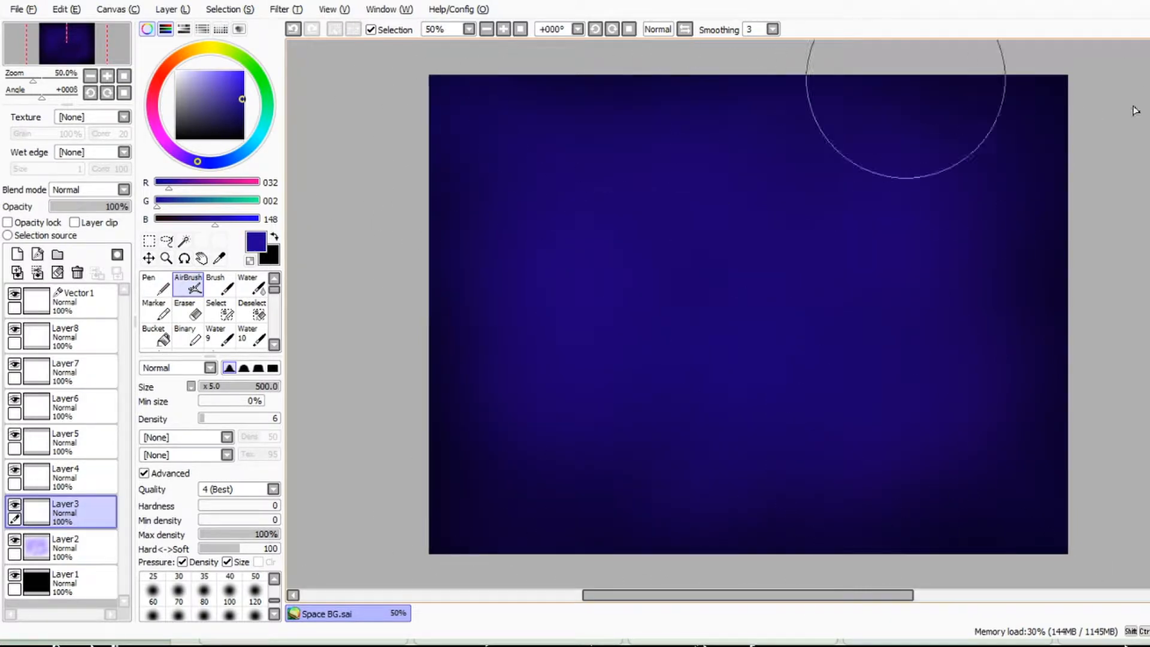
mouse_move(682, 168)
mouse_down()
mouse_move(362, 263)
mouse_move(798, 24)
mouse_move(615, 365)
mouse_up()
Step: Set Layer2's blend mode to Multiply, and switch its layer clip on and back off
click(84, 546)
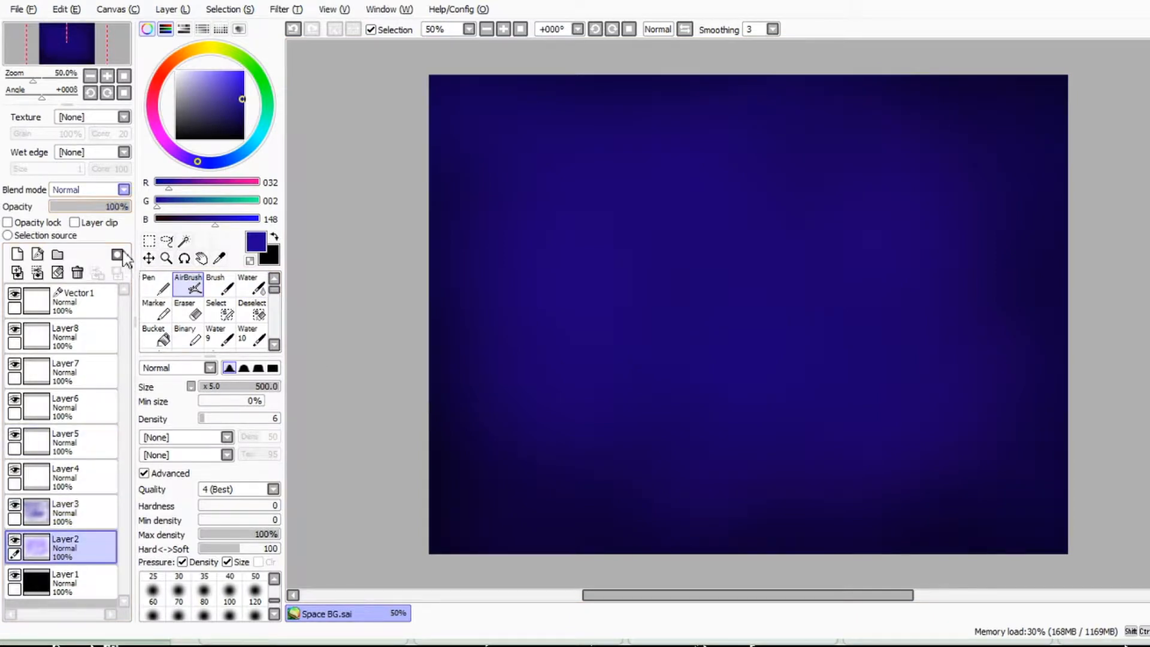
click(94, 190)
click(94, 211)
click(94, 222)
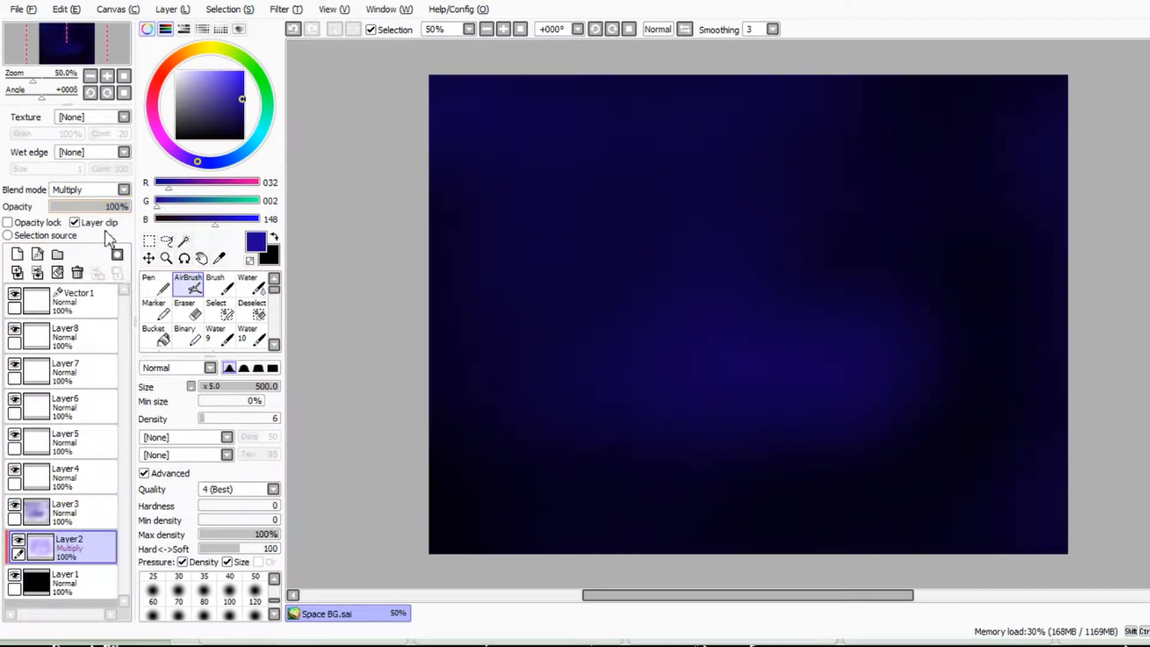
click(77, 222)
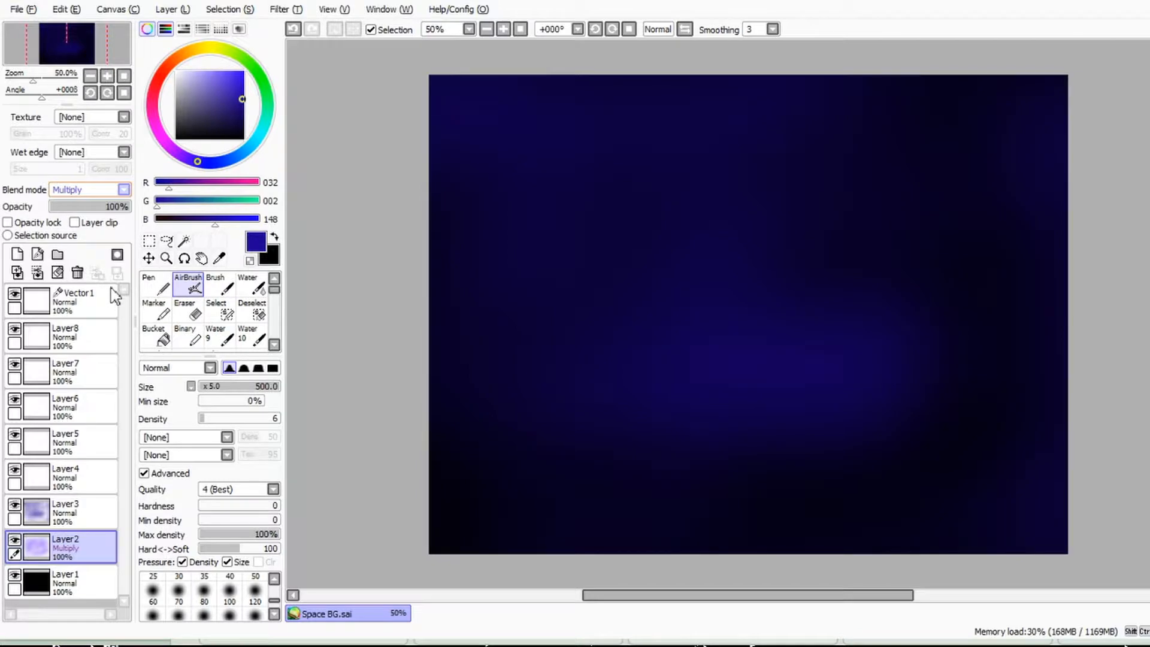
Step: Try the Screen and Overlay blend modes on Layer2, and try Overlay on Layer3
key(Down)
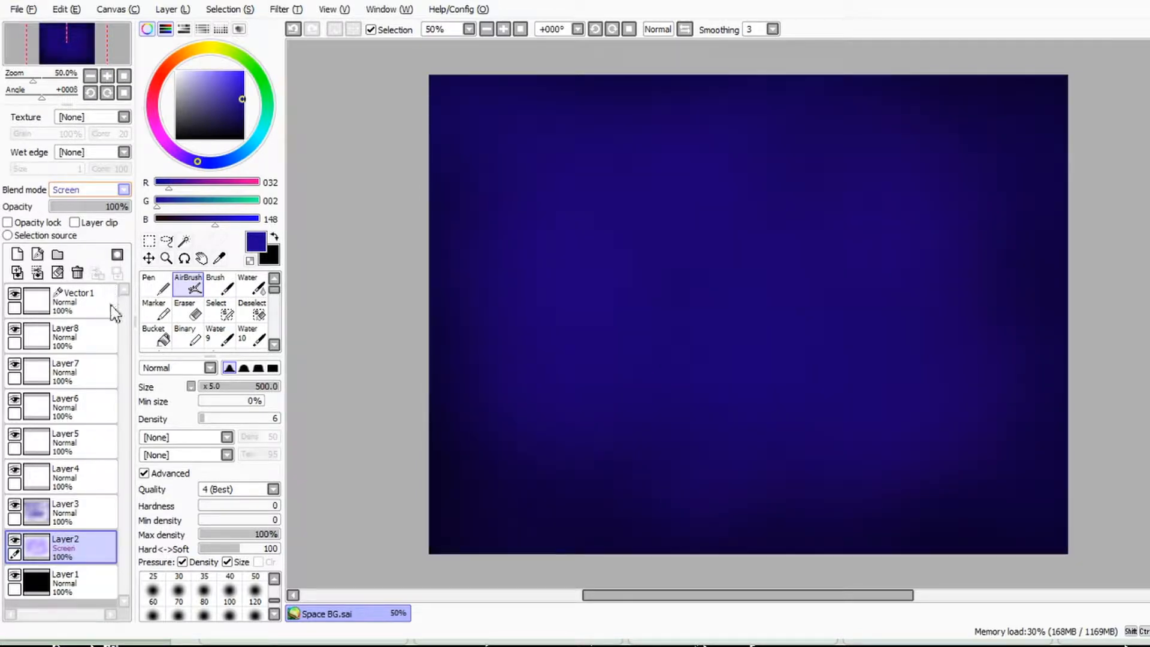
key(Down)
click(78, 512)
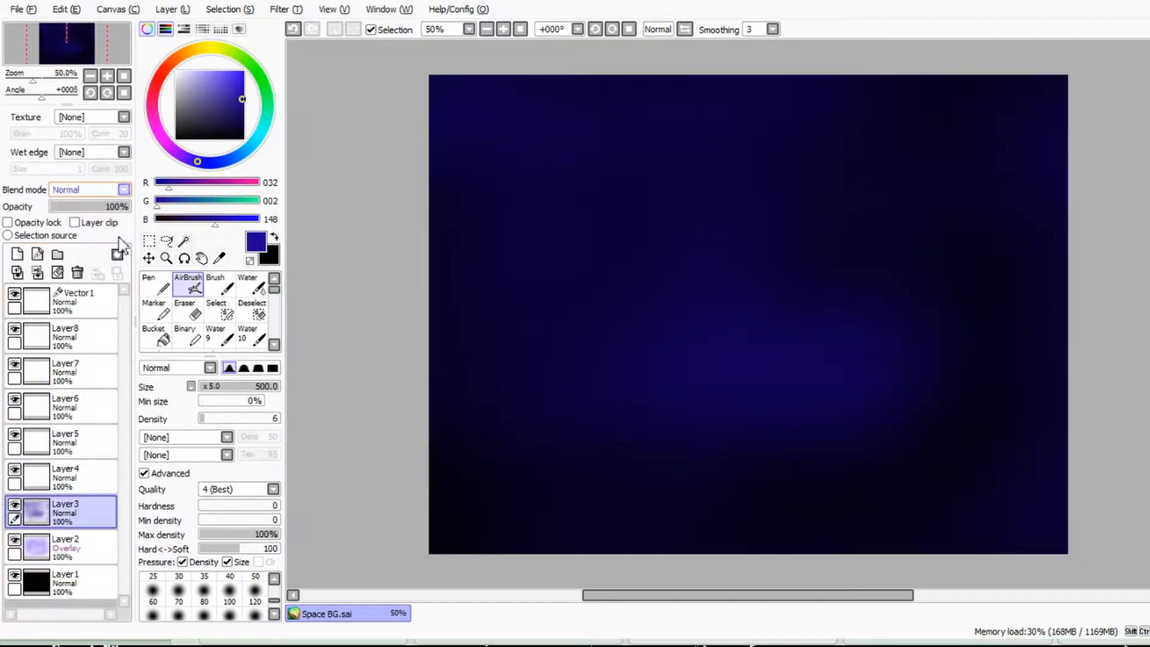
key(Down)
key(Down)
key(Down)
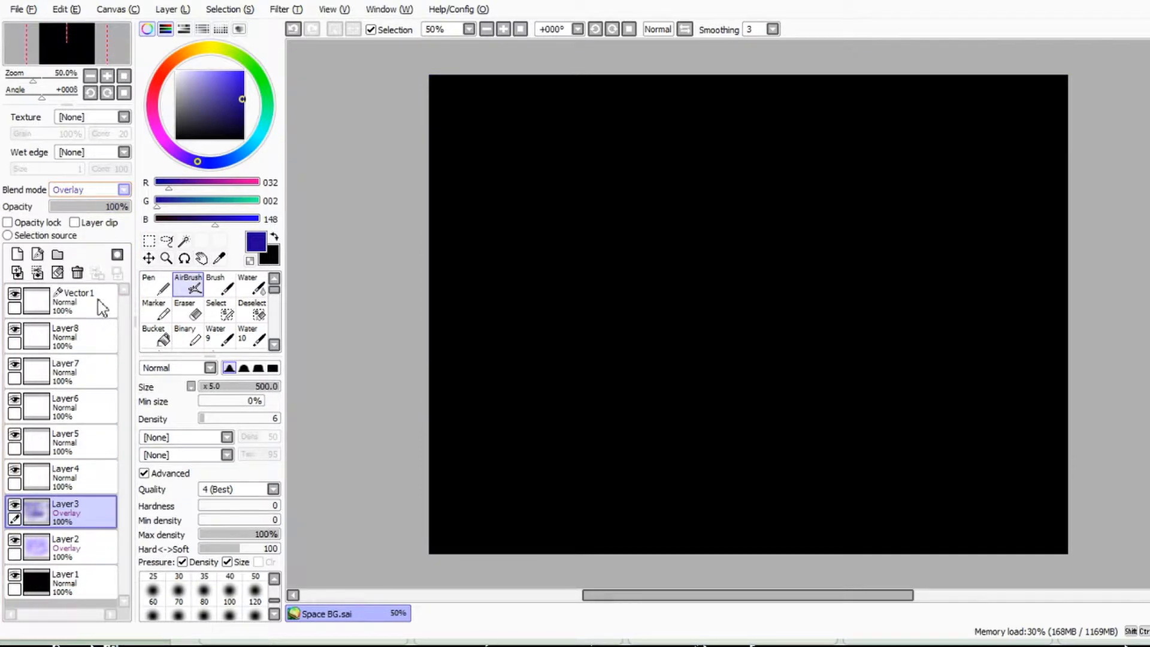
Step: Return Layer3's blend mode to Normal and set its opacity to 71%
key(Up)
key(Up)
key(Up)
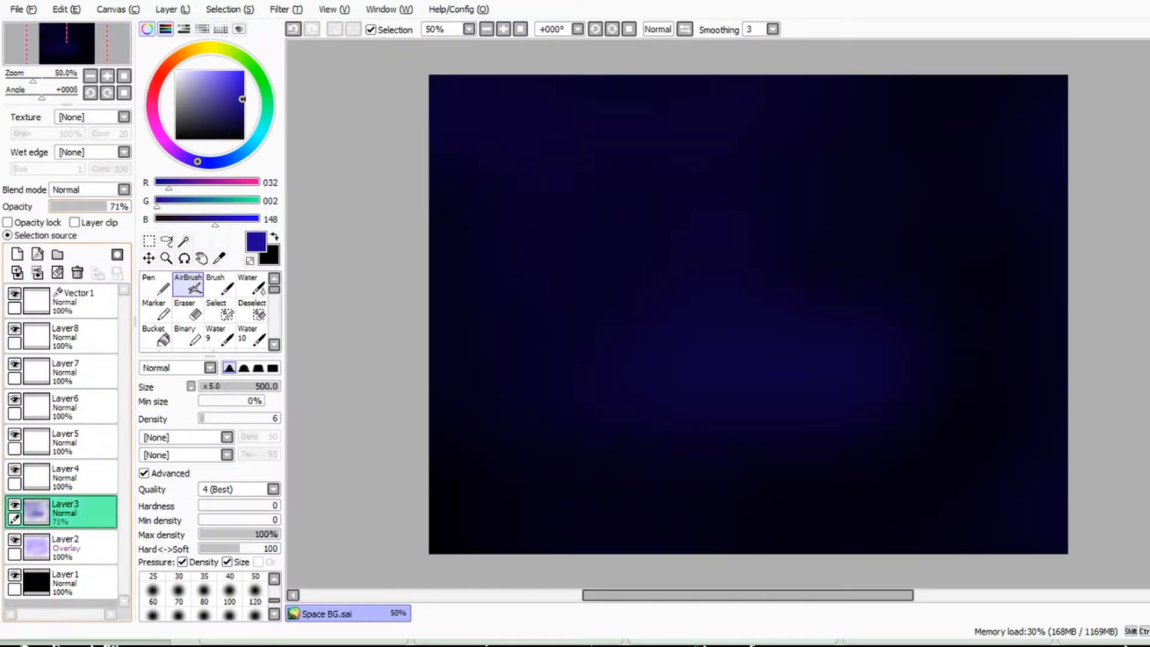
Step: Return Layer2's blend mode to Normal and set its opacity to 53%
click(78, 547)
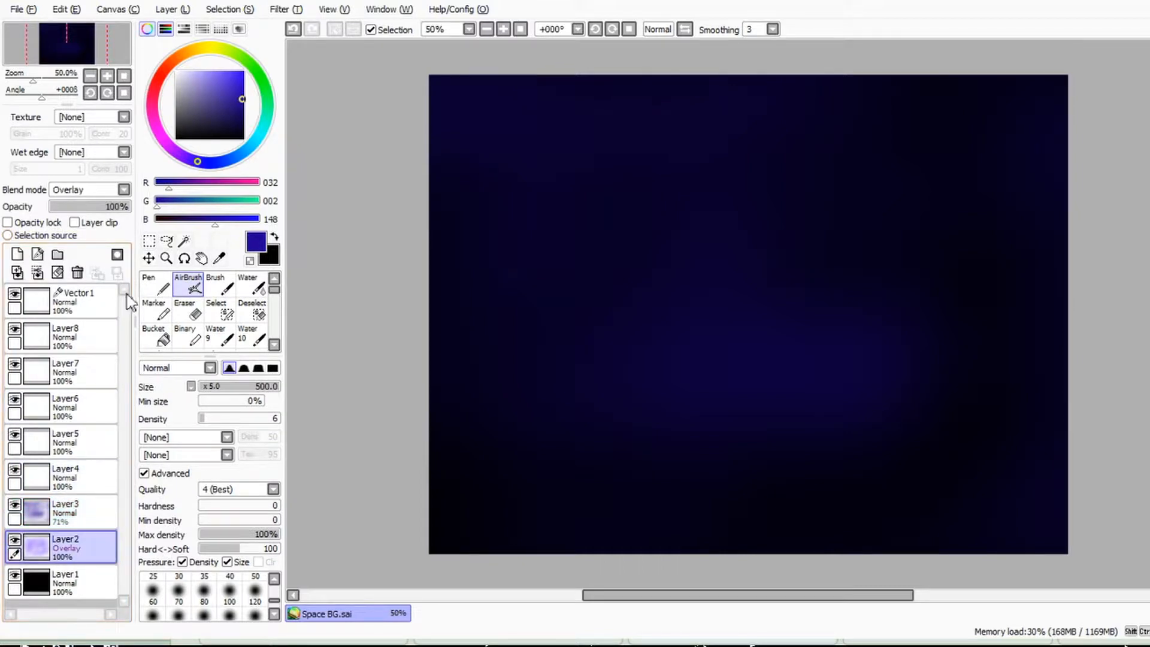
key(Up)
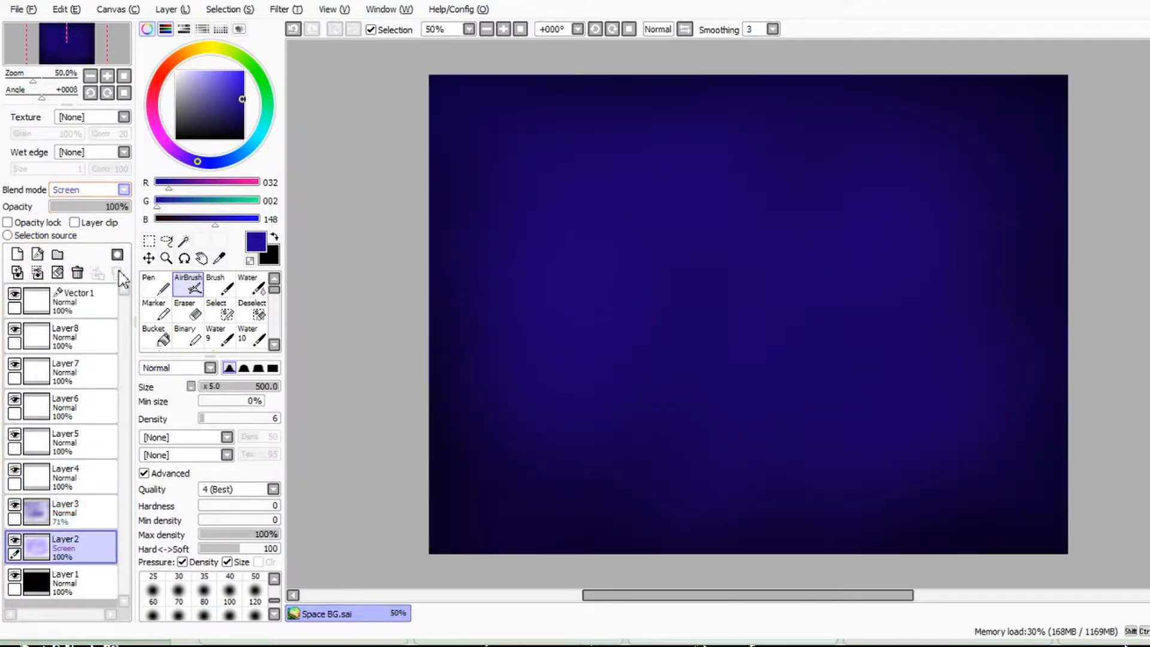
key(Up)
click(14, 540)
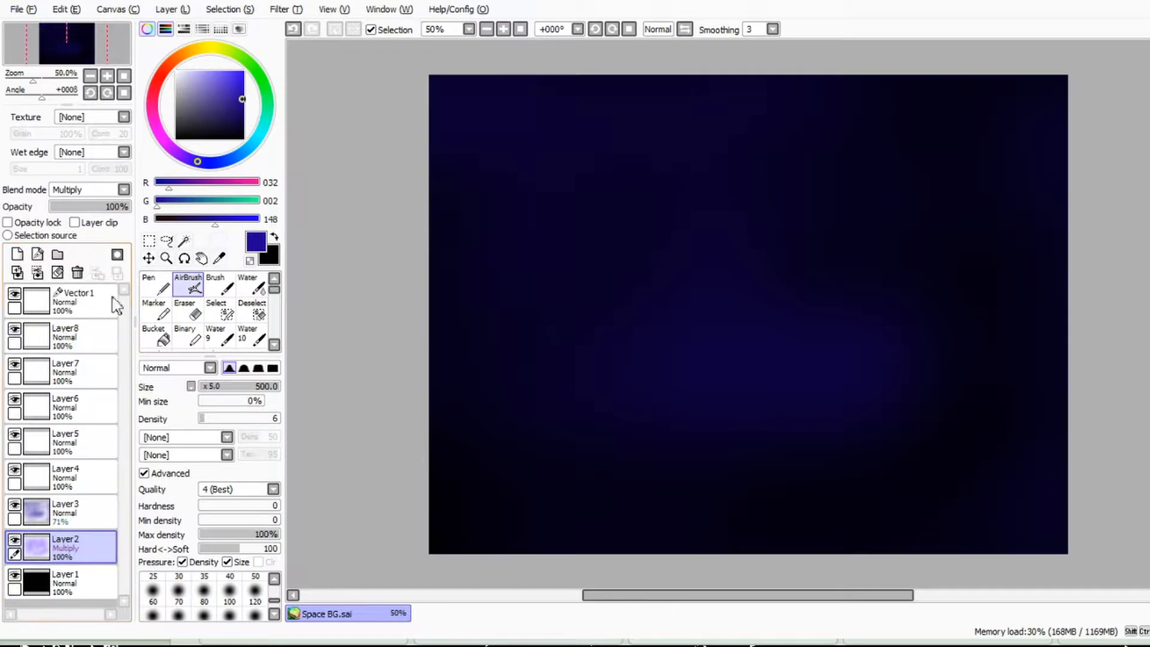
click(114, 262)
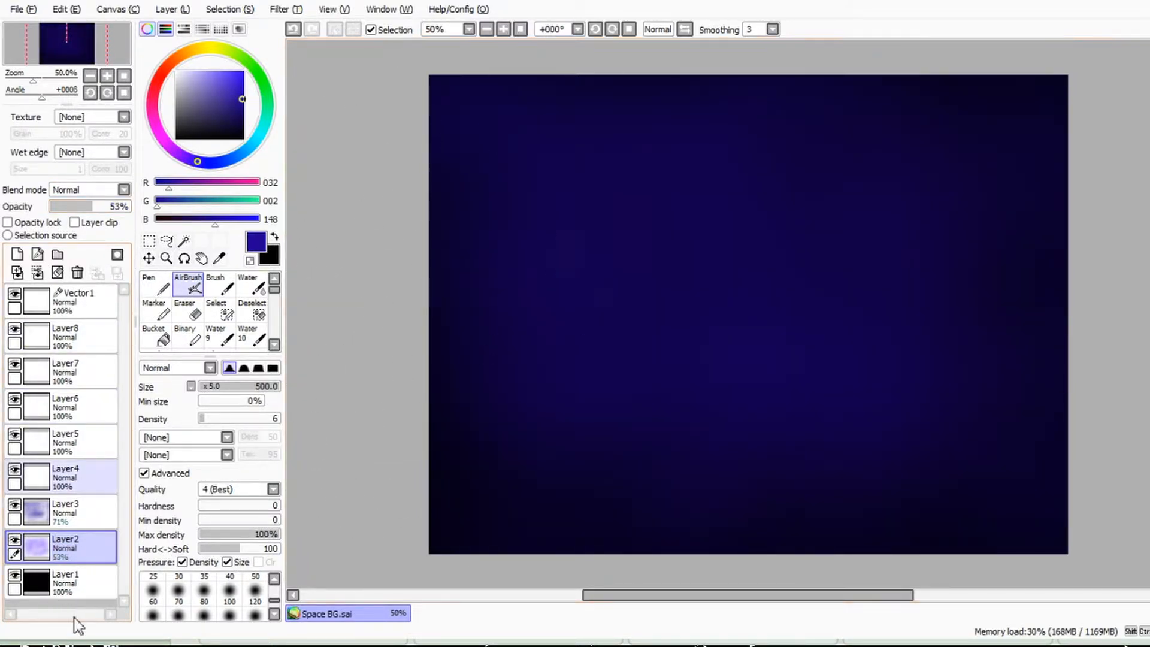
Step: Airbrush a bright blue glow, RGB 1, 54, 255, across Layer4 at size 500, and set the layer's opacity to 35%
click(66, 476)
drag(242, 98, 235, 81)
drag(220, 162, 225, 162)
drag(240, 76, 244, 71)
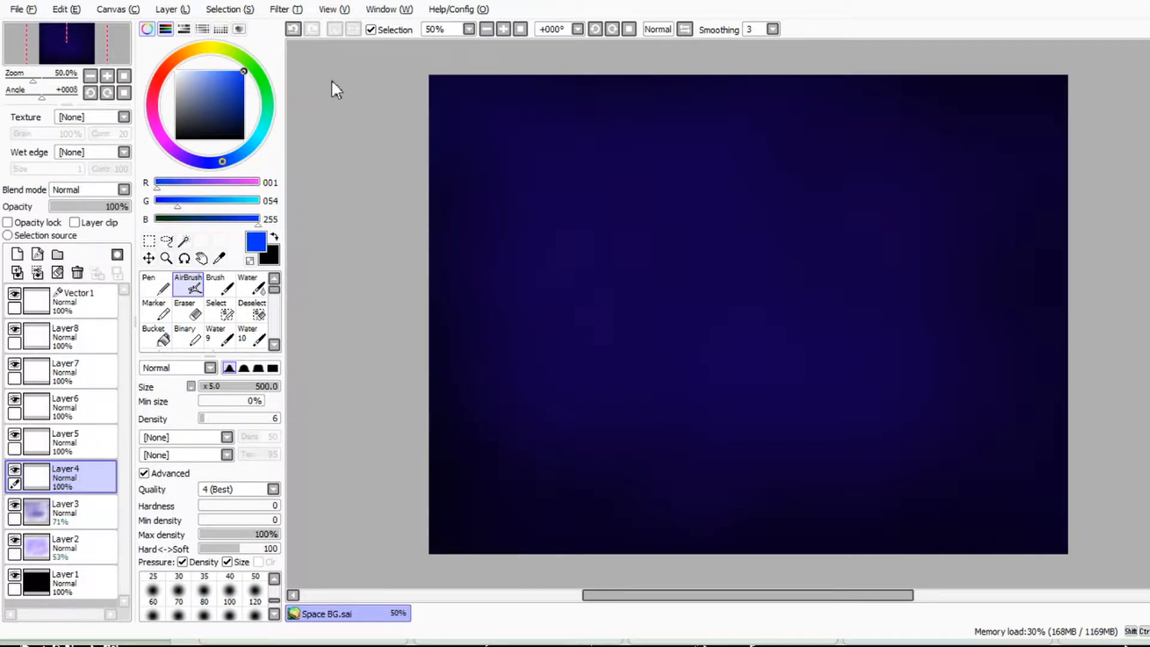
mouse_move(748, 302)
mouse_down()
mouse_move(782, 439)
mouse_move(575, 352)
mouse_move(1000, 231)
mouse_move(881, 128)
mouse_move(617, 141)
mouse_move(1104, 313)
mouse_move(1088, 10)
mouse_move(756, 36)
mouse_move(518, 644)
mouse_move(857, 458)
mouse_move(810, 283)
mouse_up()
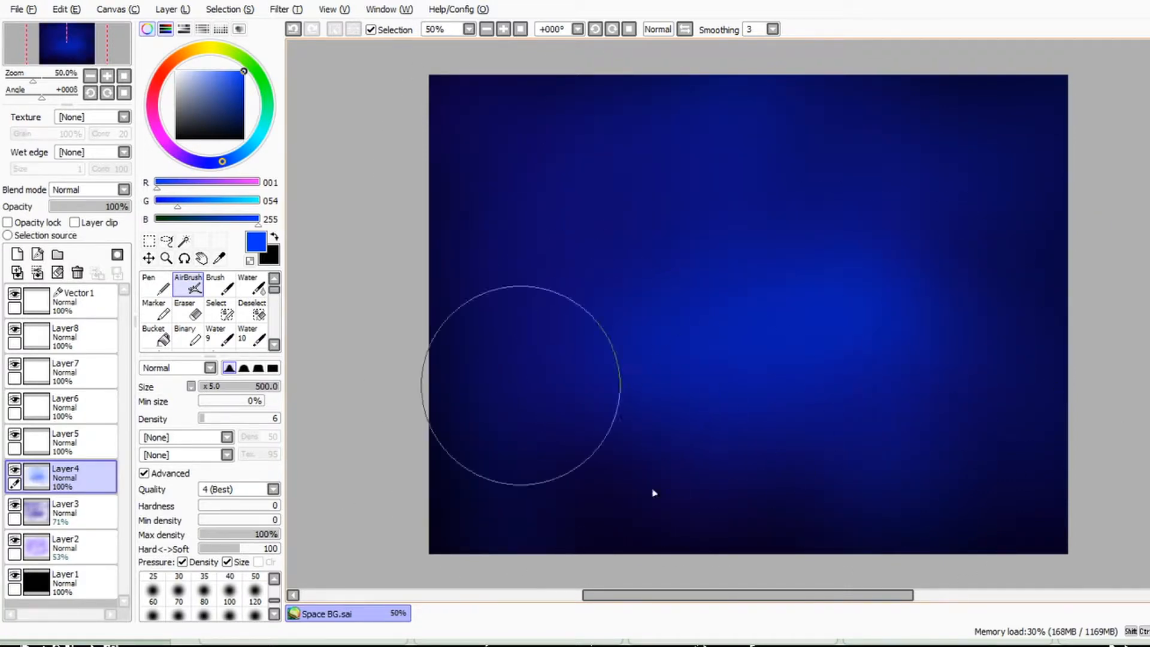
drag(111, 207, 85, 207)
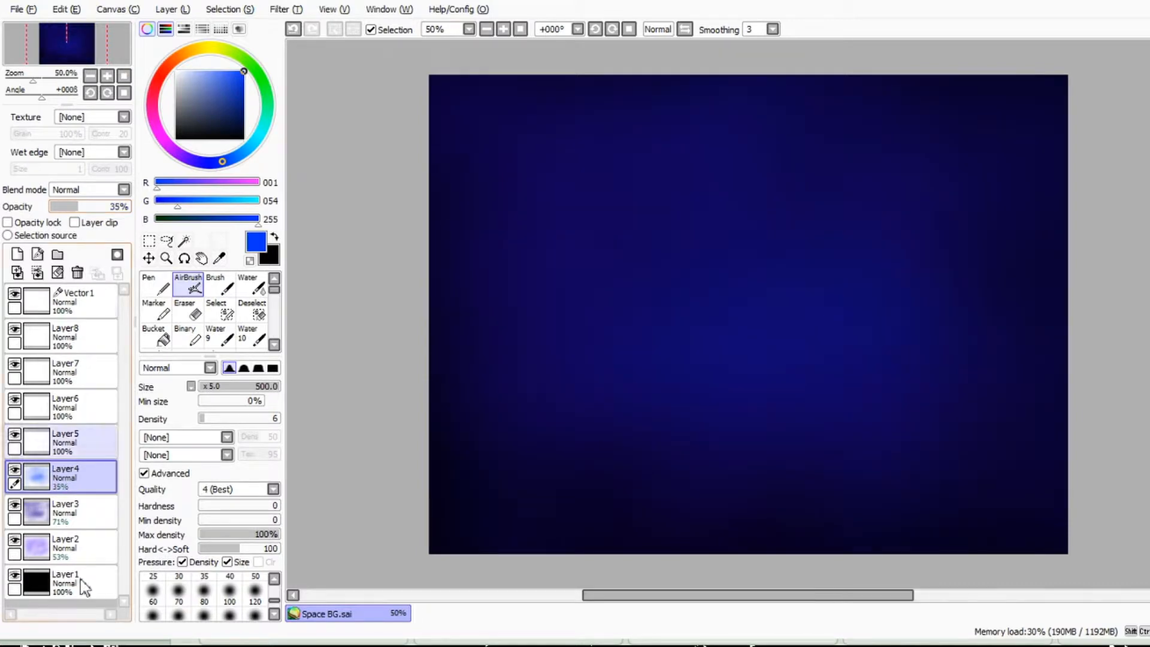
Step: Set the foreground colour to white and airbrush a faint dot at size 15 on Layer5, near the canvas's upper-left corner
click(84, 442)
click(177, 72)
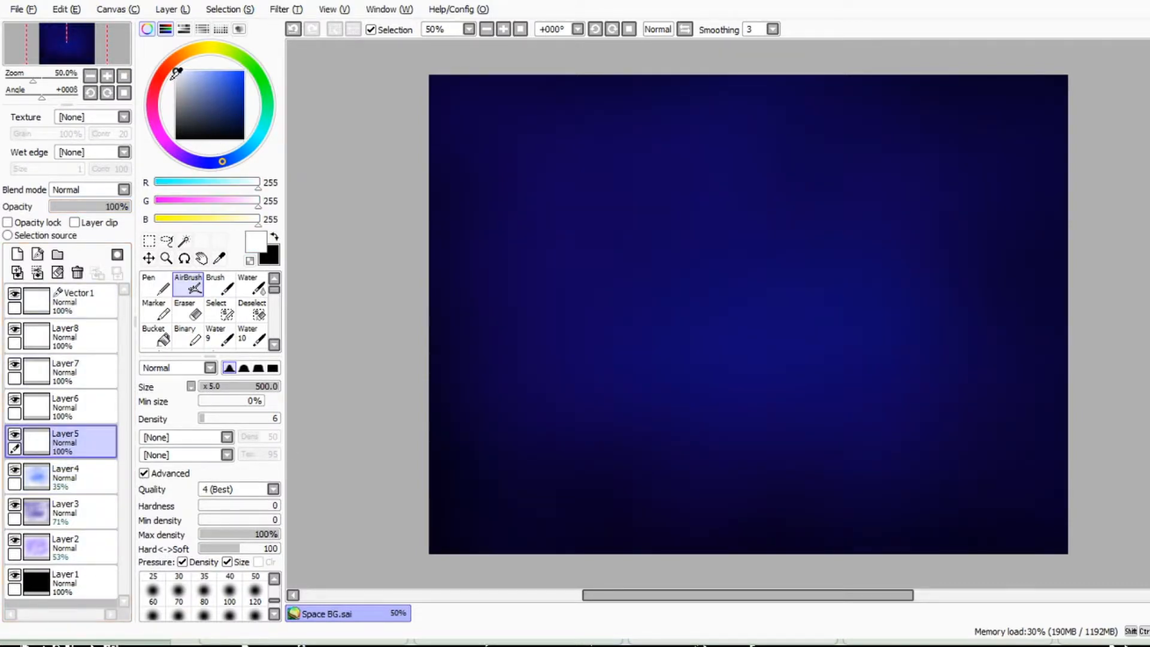
click(201, 387)
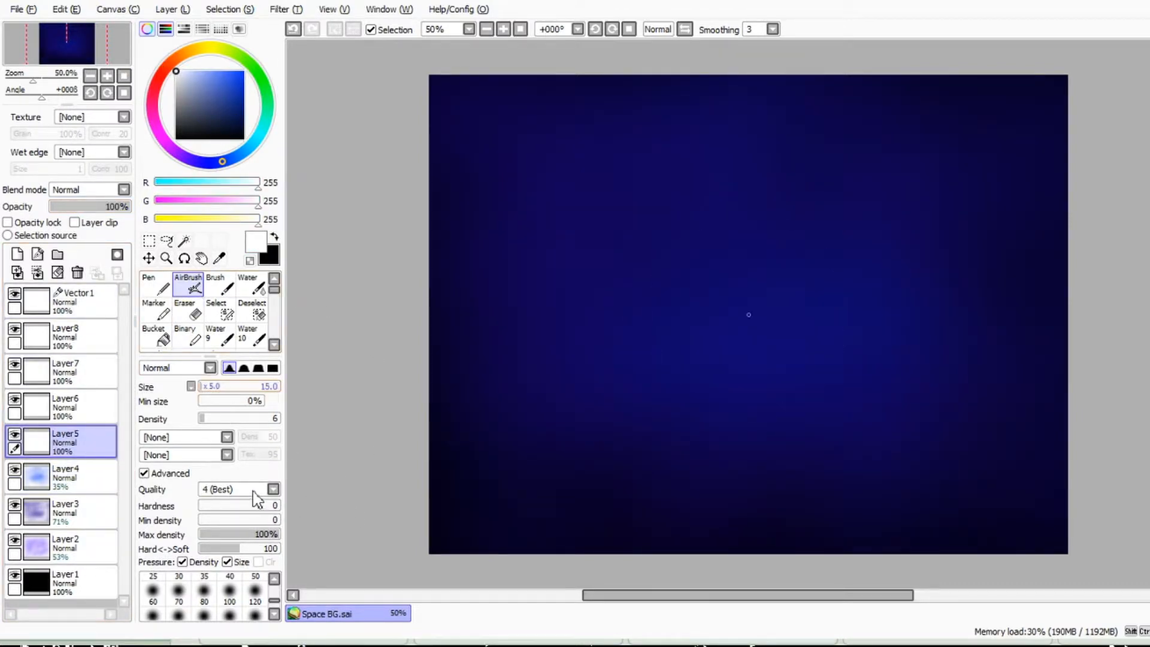
scroll(652, 204, up, 5)
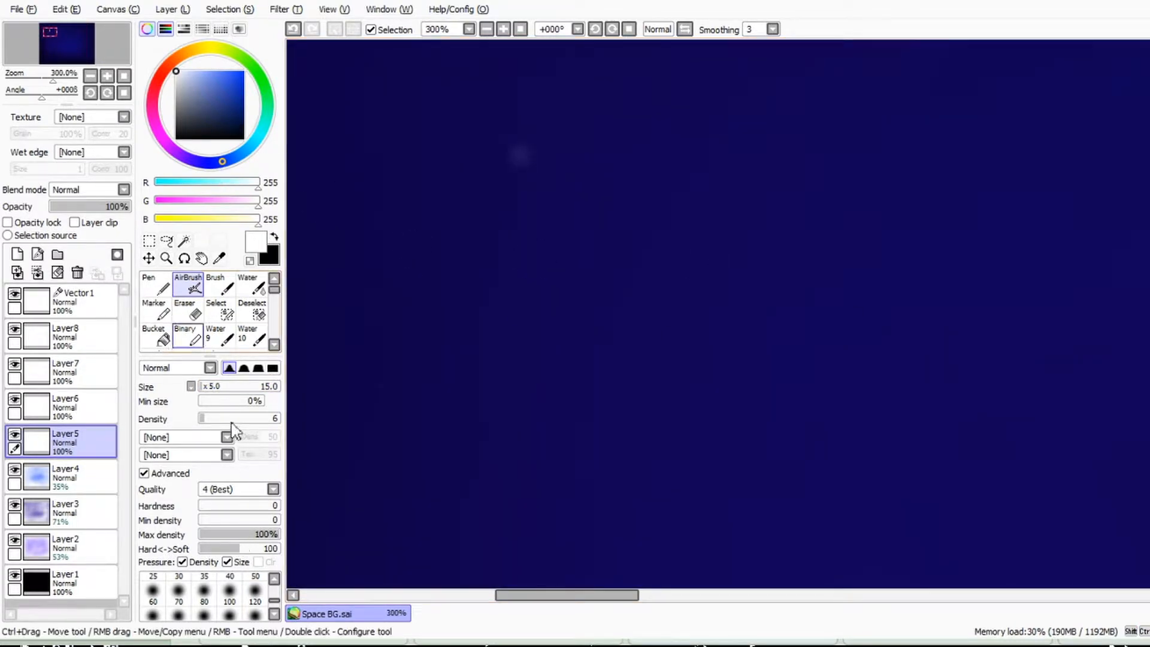
Step: Give the faint dot on Layer5 a solid white centre with the Pen at size 5 and a soft airbrushed glow at size 15
click(156, 284)
click(199, 387)
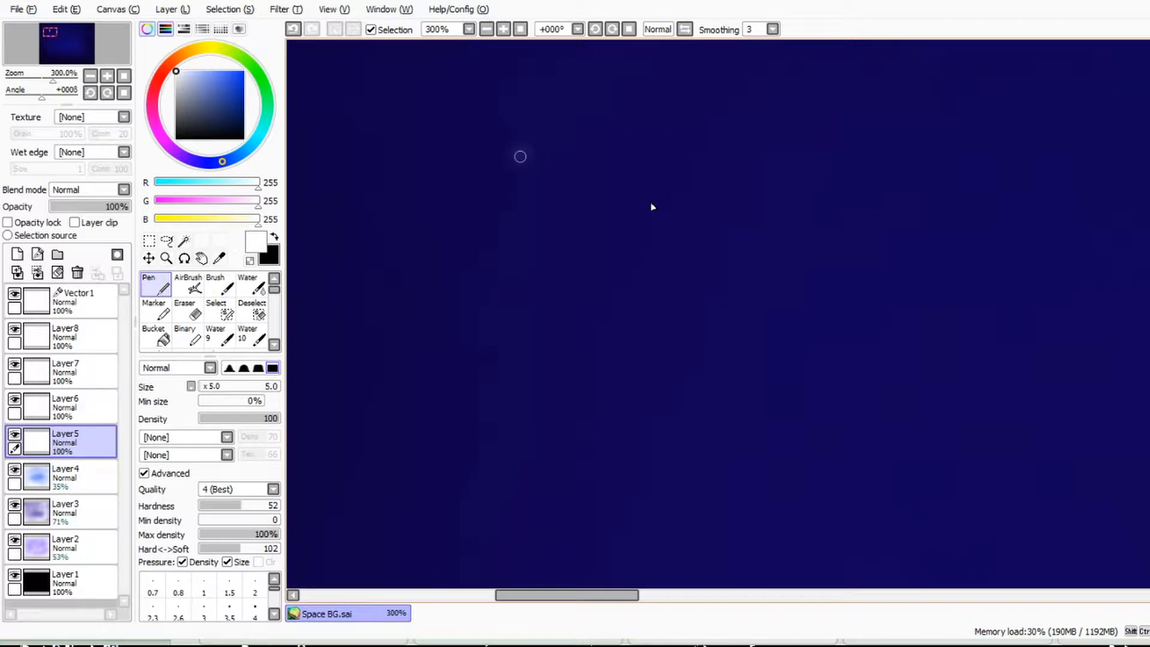
click(188, 285)
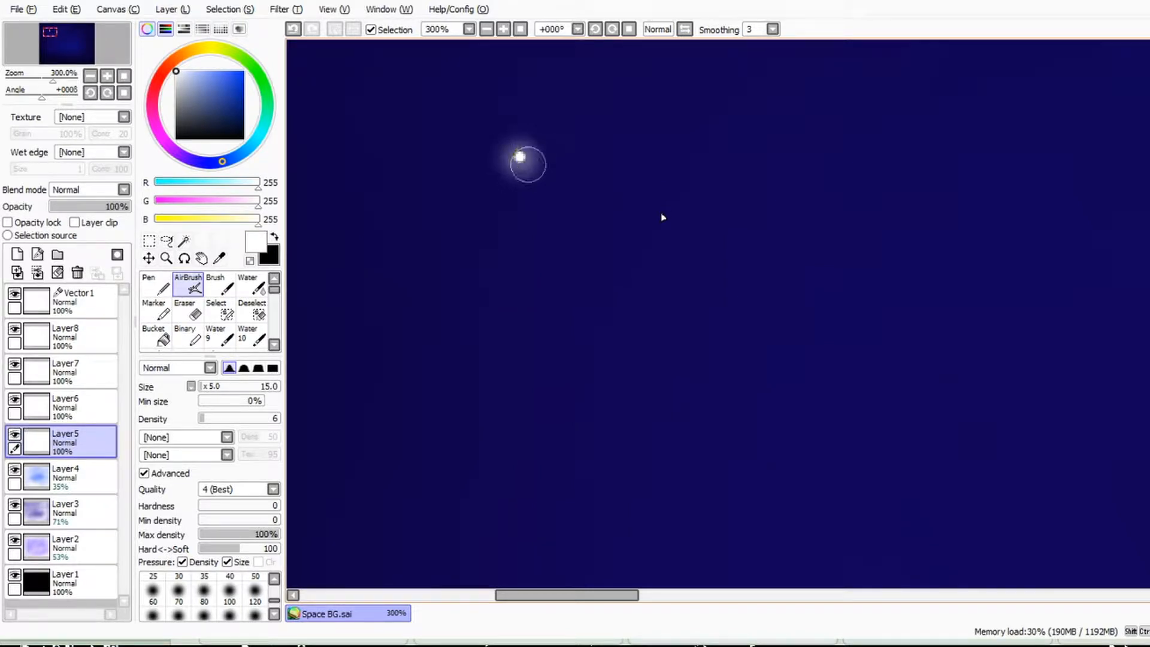
key(ctrl+z)
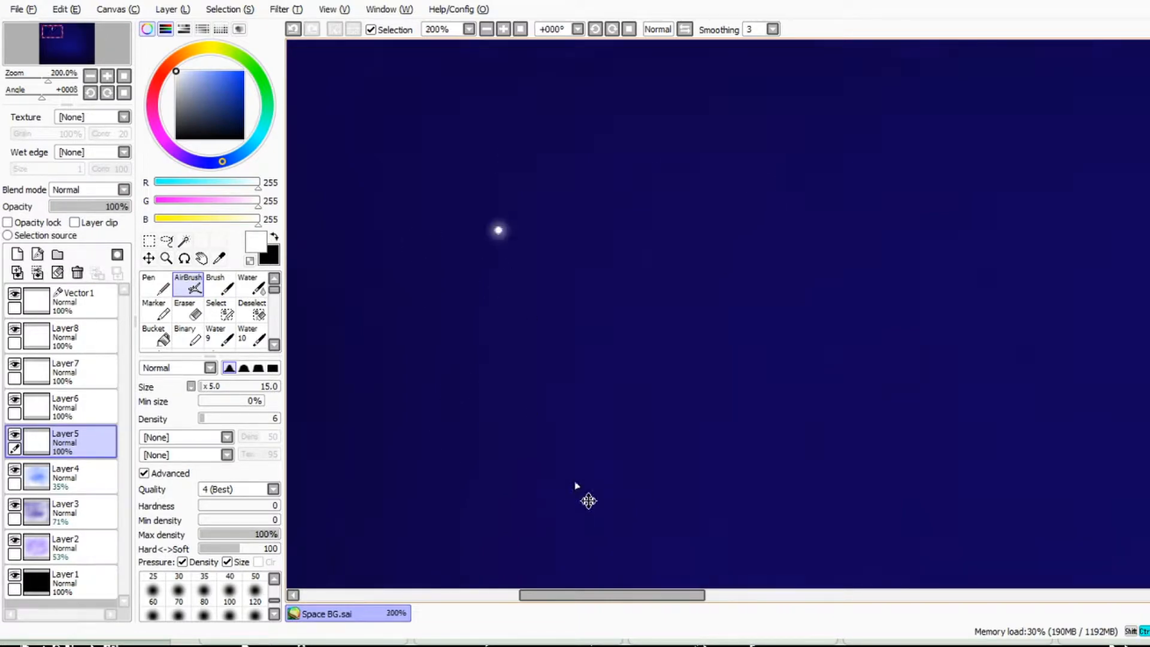
scroll(577, 488, down, 7)
scroll(741, 360, up, 1)
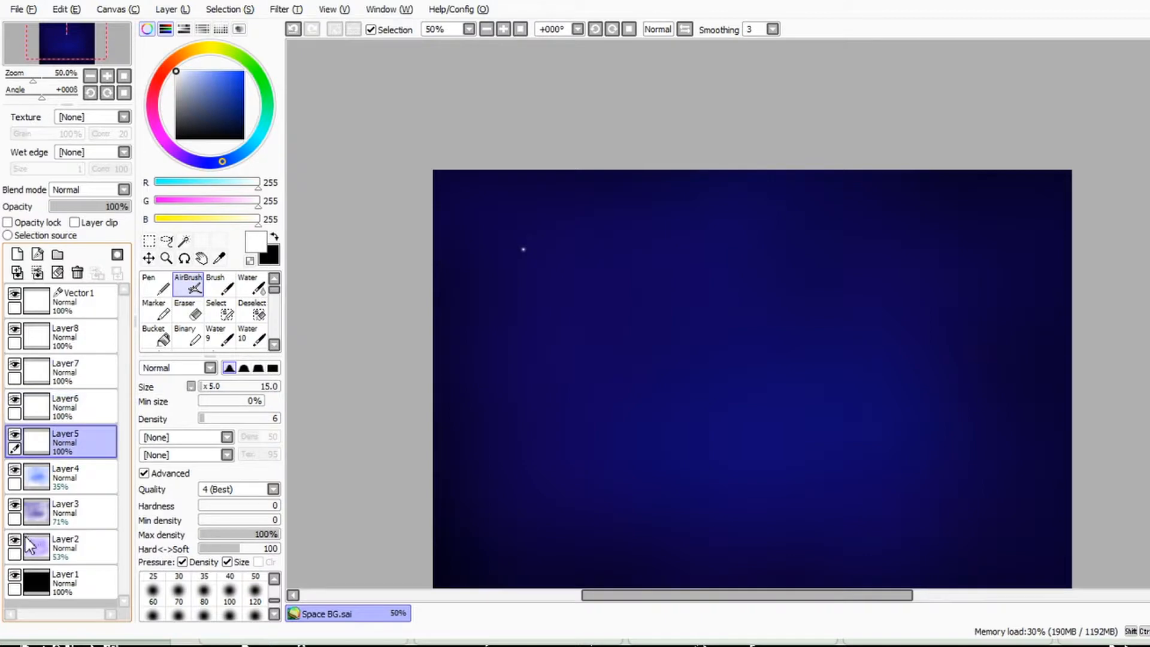
Step: Duplicate Layer5 and transform the copied star into a smaller one just below and to the right of the original
click(172, 9)
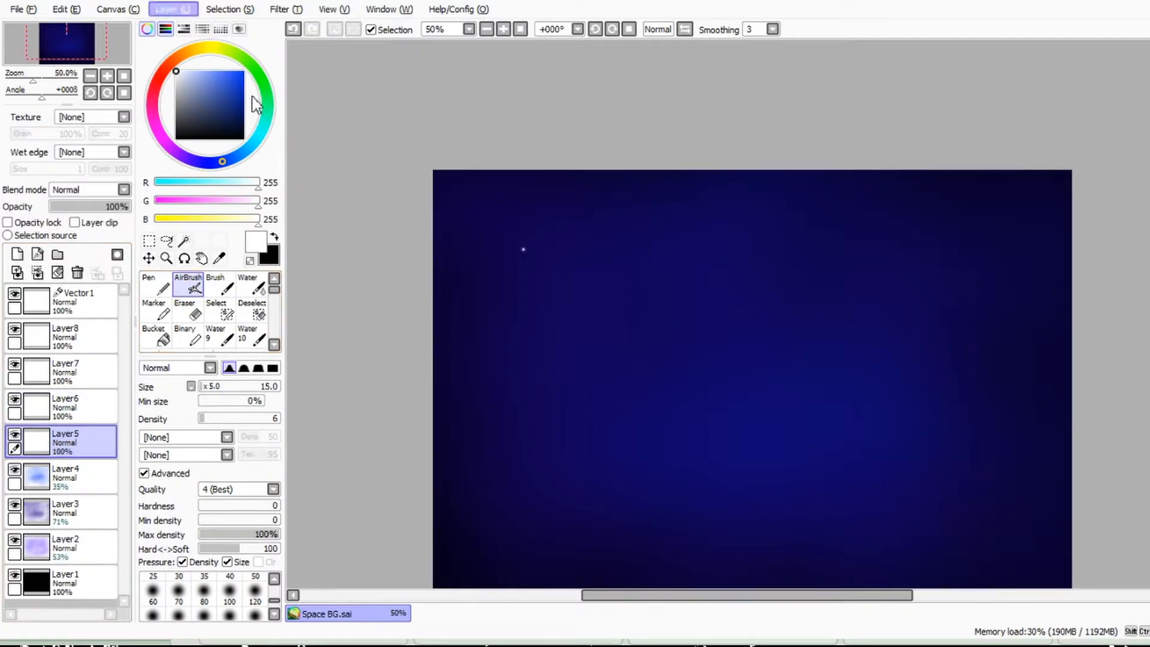
click(202, 72)
click(149, 258)
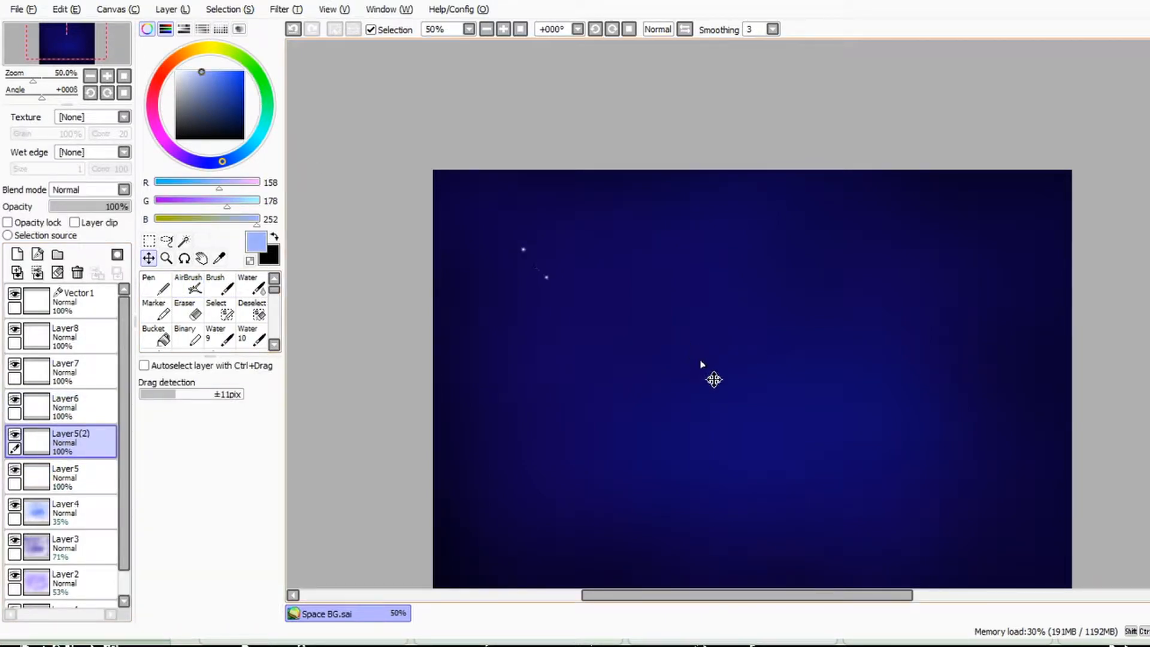
key(ctrl+t)
scroll(725, 308, up, 4)
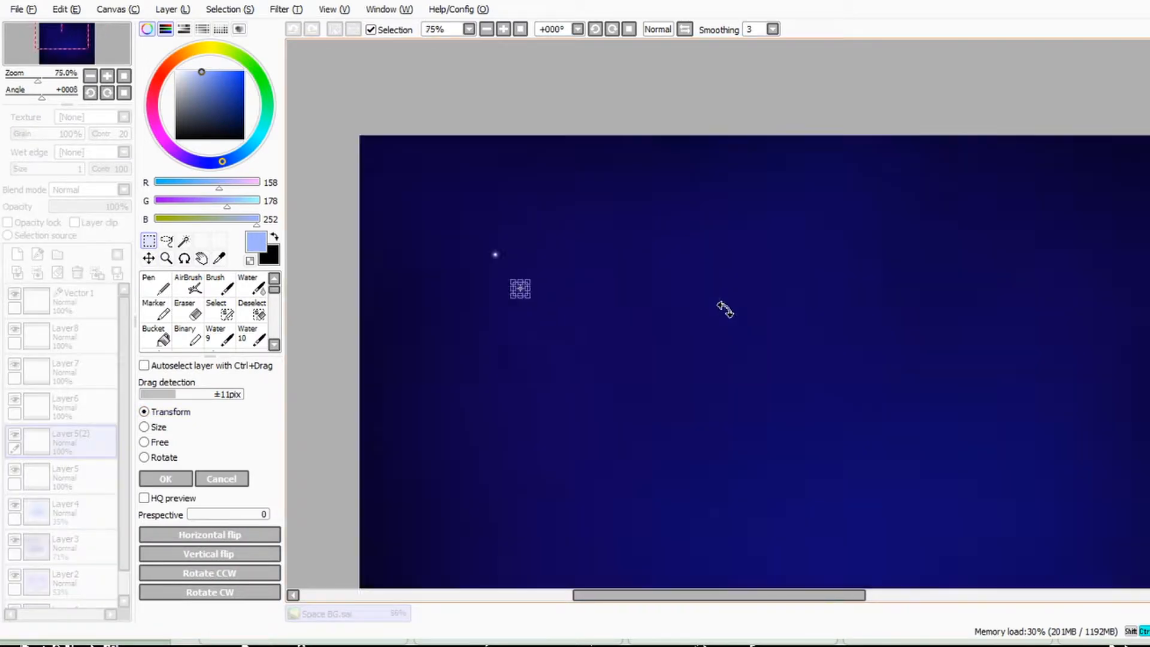
drag(597, 402, 615, 421)
key(Return)
scroll(681, 332, down, 4)
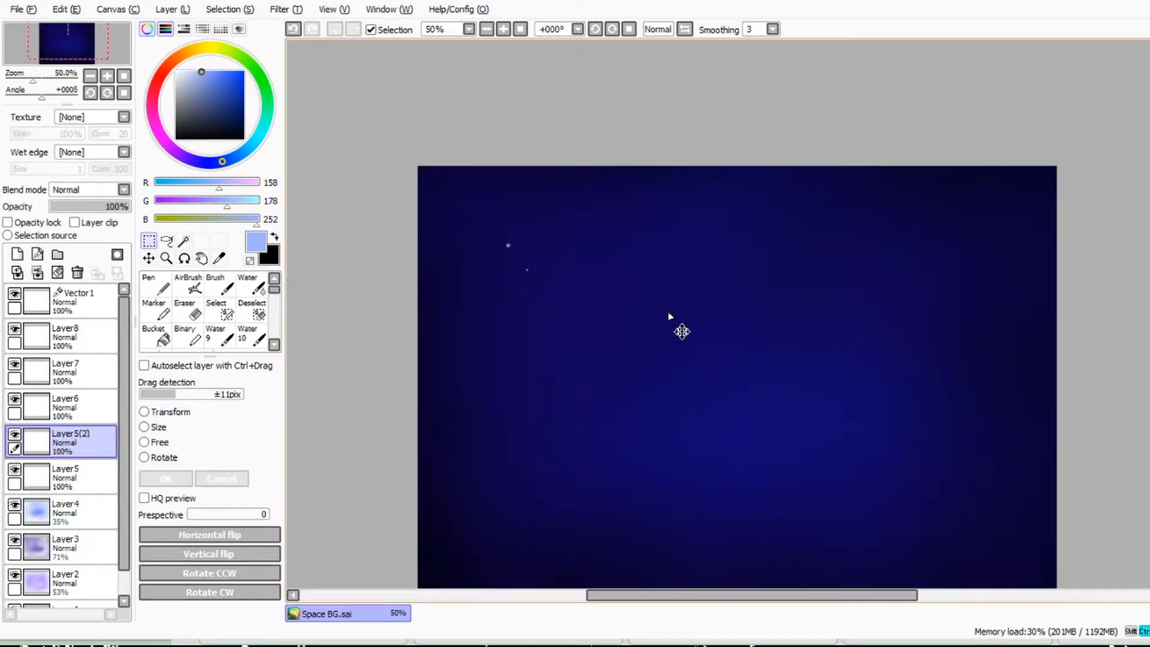
Step: Duplicate the small star layer three times and spread the copies below and to the left of the large star
scroll(530, 312, up, 1)
click(191, 9)
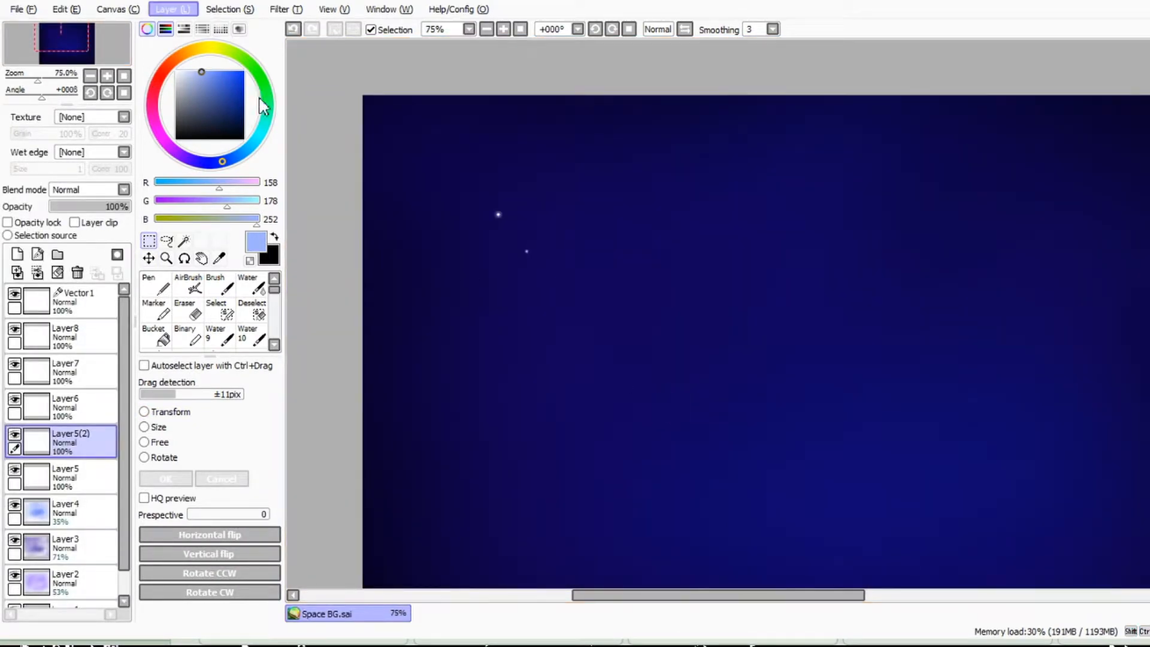
click(264, 107)
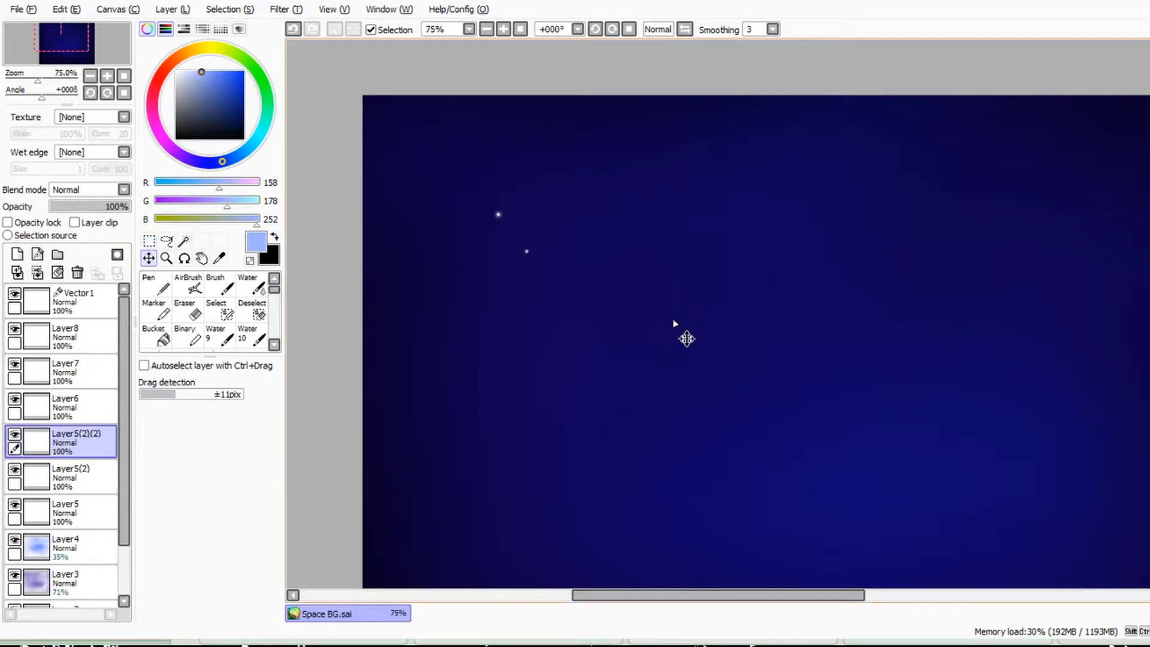
click(172, 9)
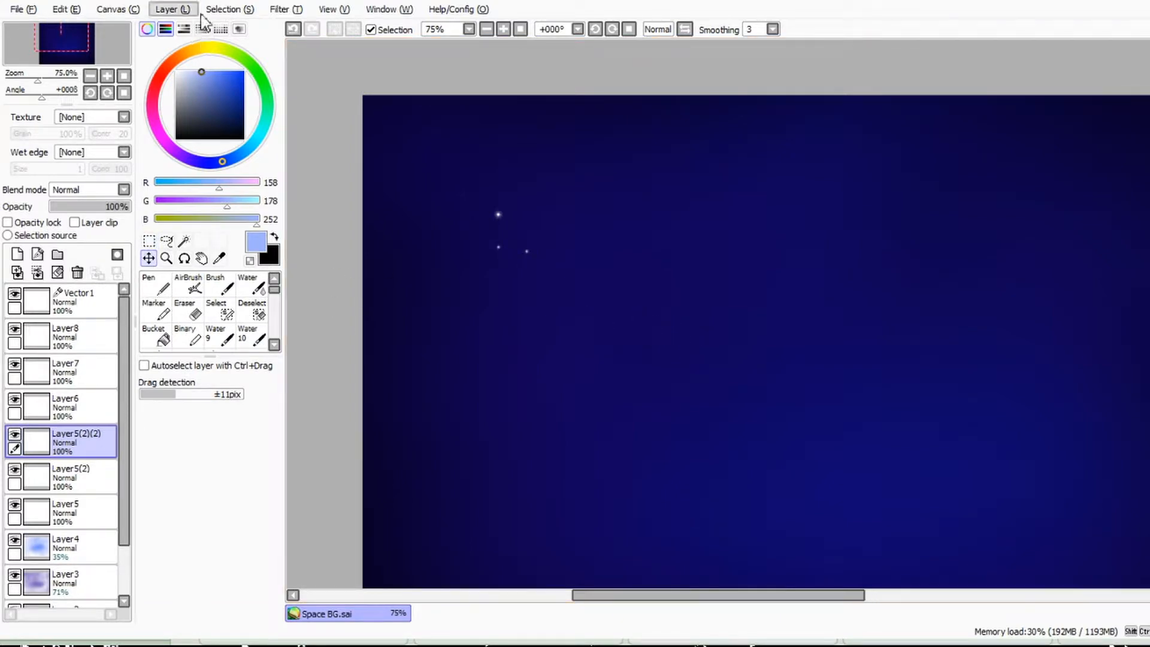
click(264, 106)
click(173, 9)
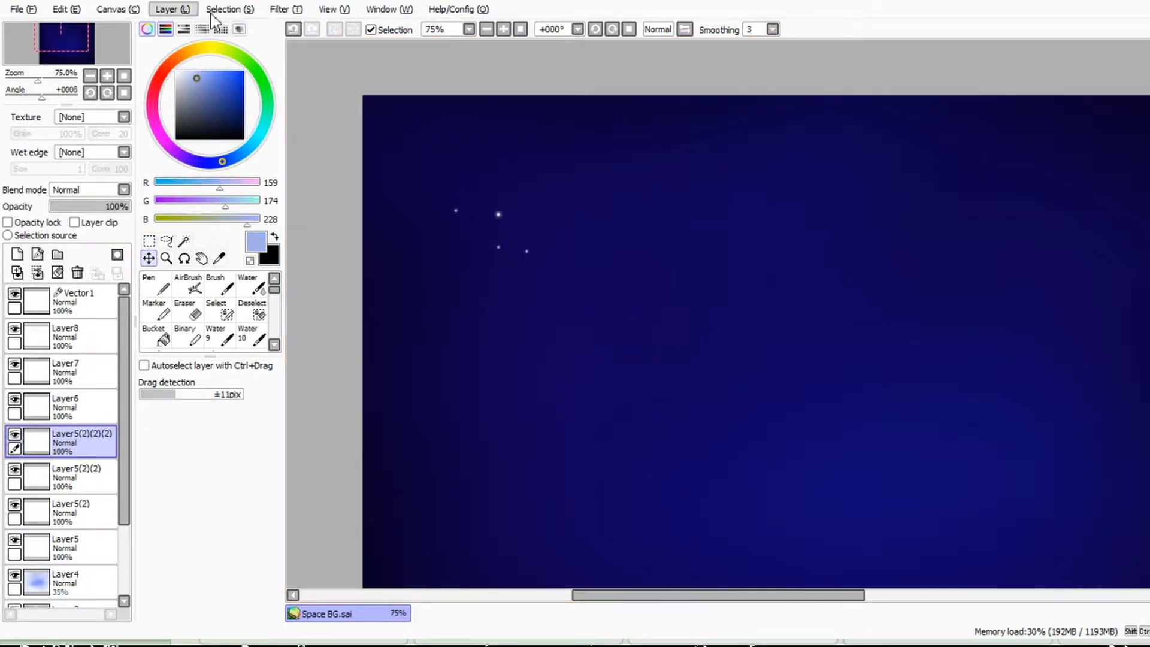
click(263, 98)
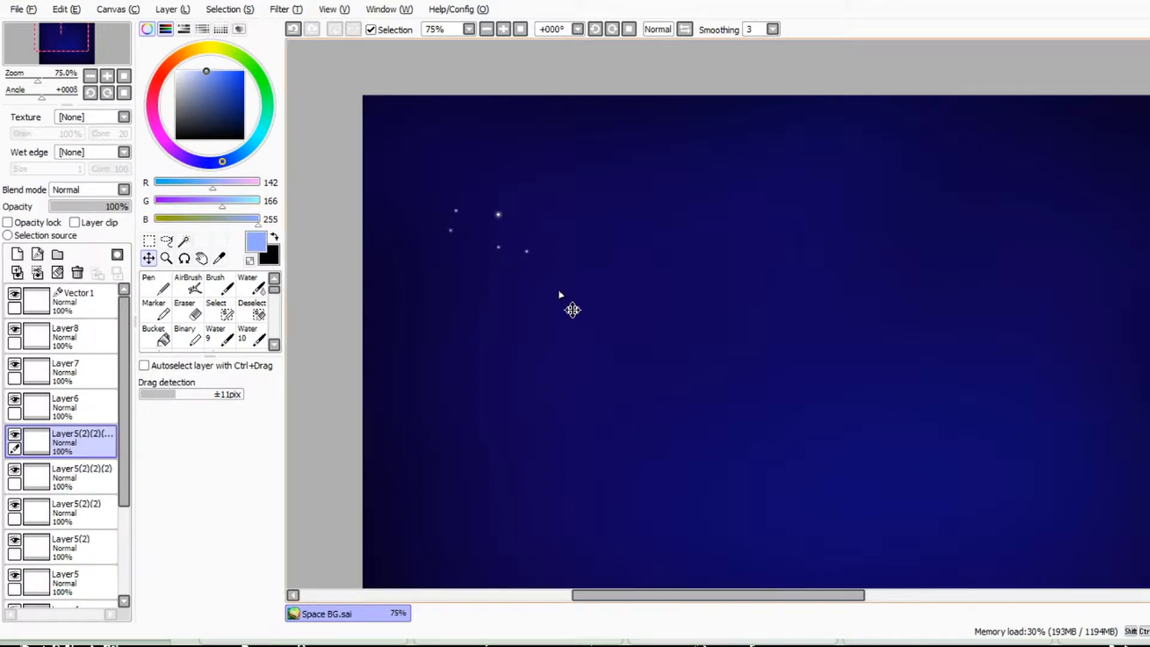
Step: Duplicate the small star again, shrink the copy between the large star and the two on its left, and duplicate that tiny star
click(172, 9)
click(259, 102)
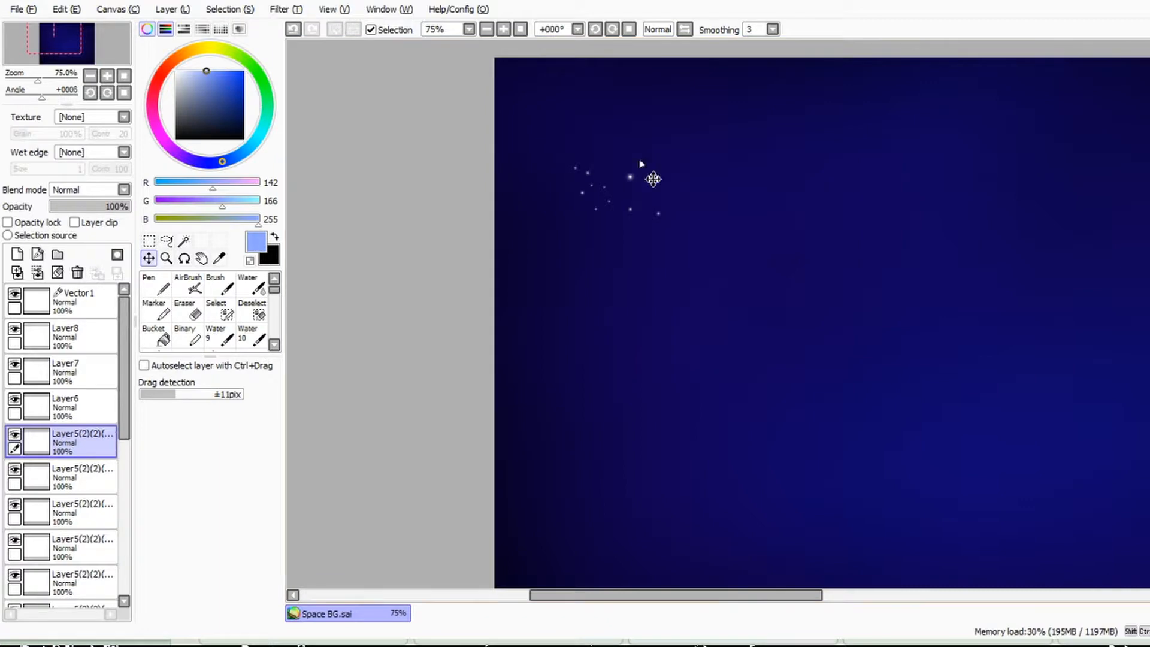
click(172, 9)
click(252, 101)
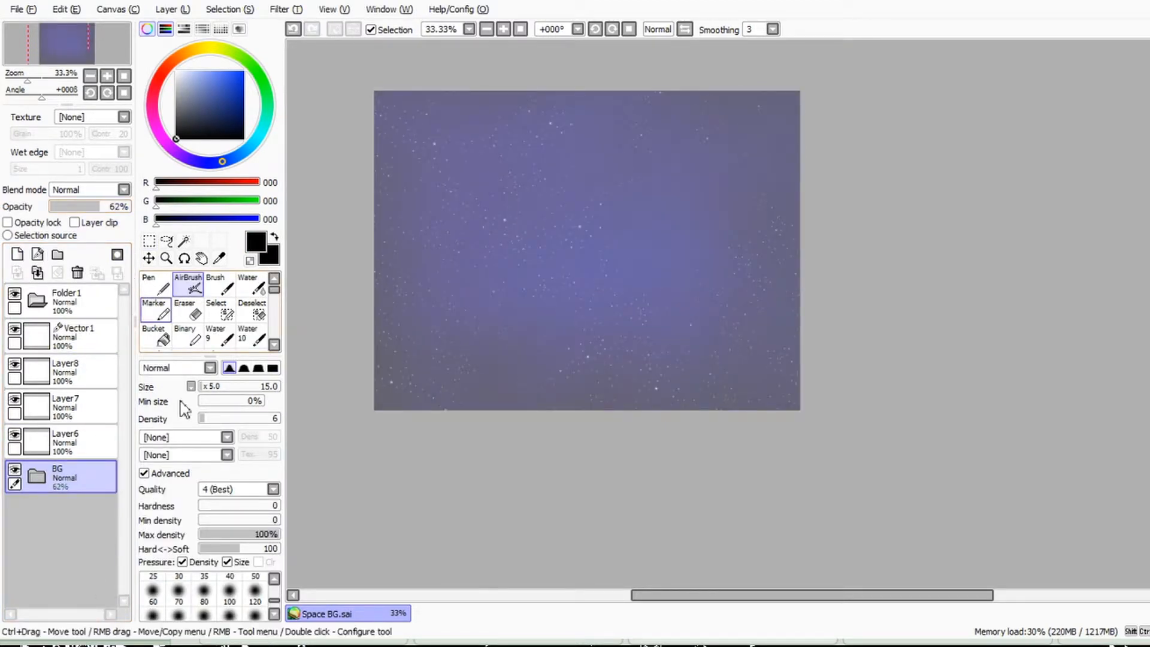
Step: Set the BG folder's opacity to 62% and draw two thin black arcs at the canvas edges on Vector1 with the size 1 Curve tool
click(85, 337)
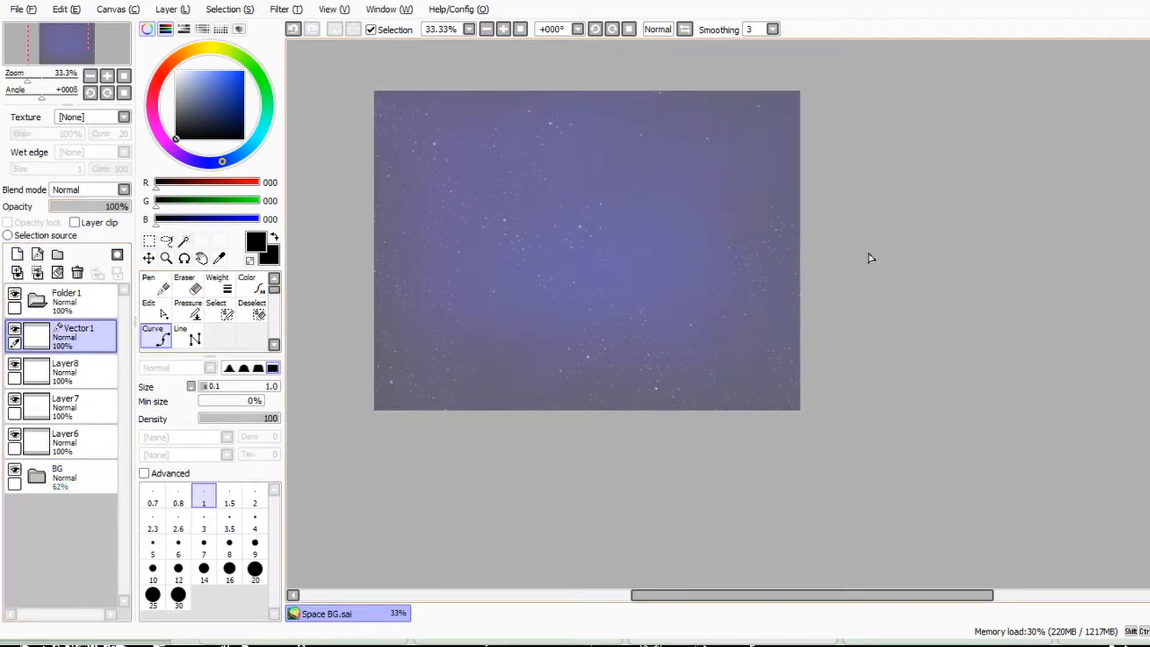
key(Delete)
key(Delete)
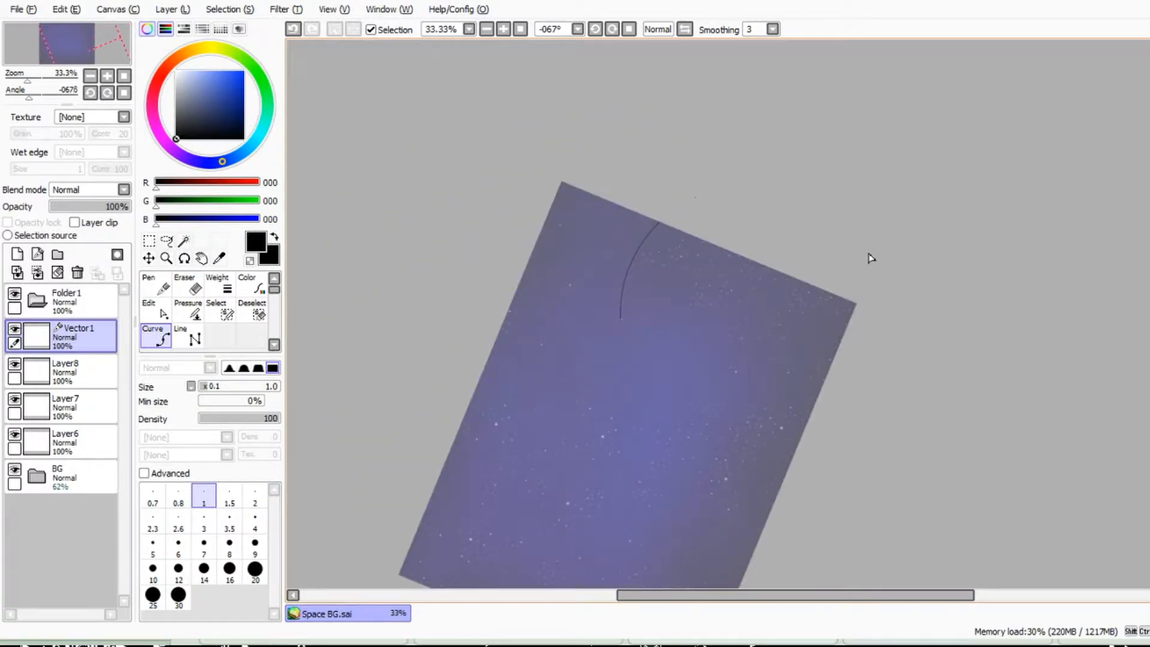
key(Delete)
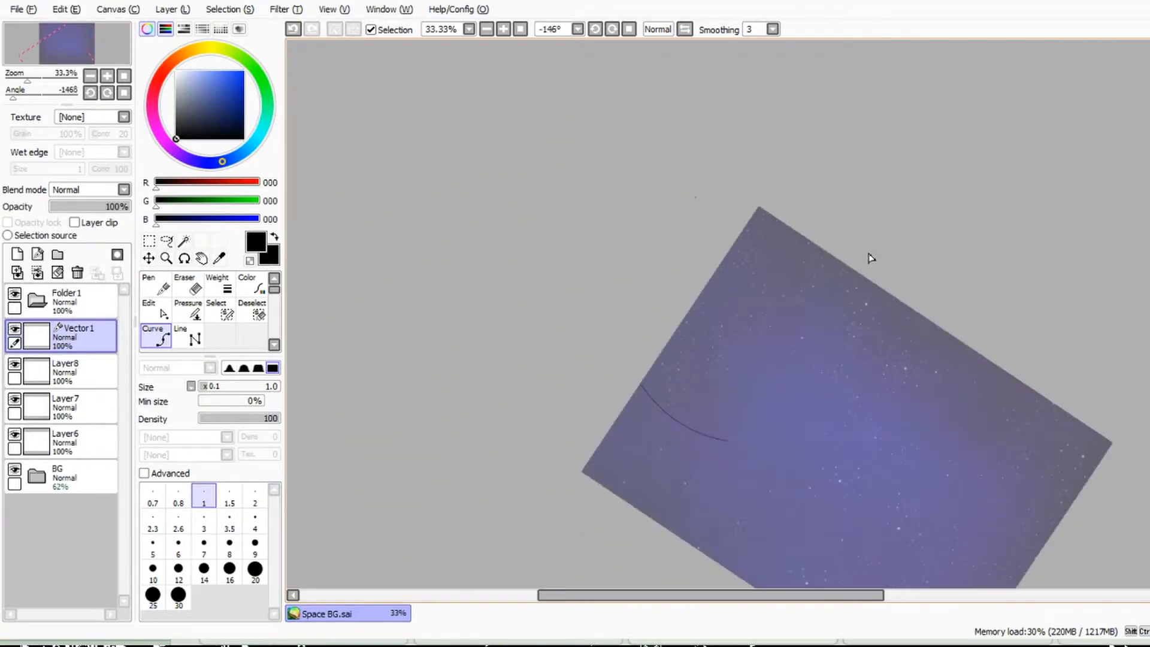
key(Delete)
key(Delete)
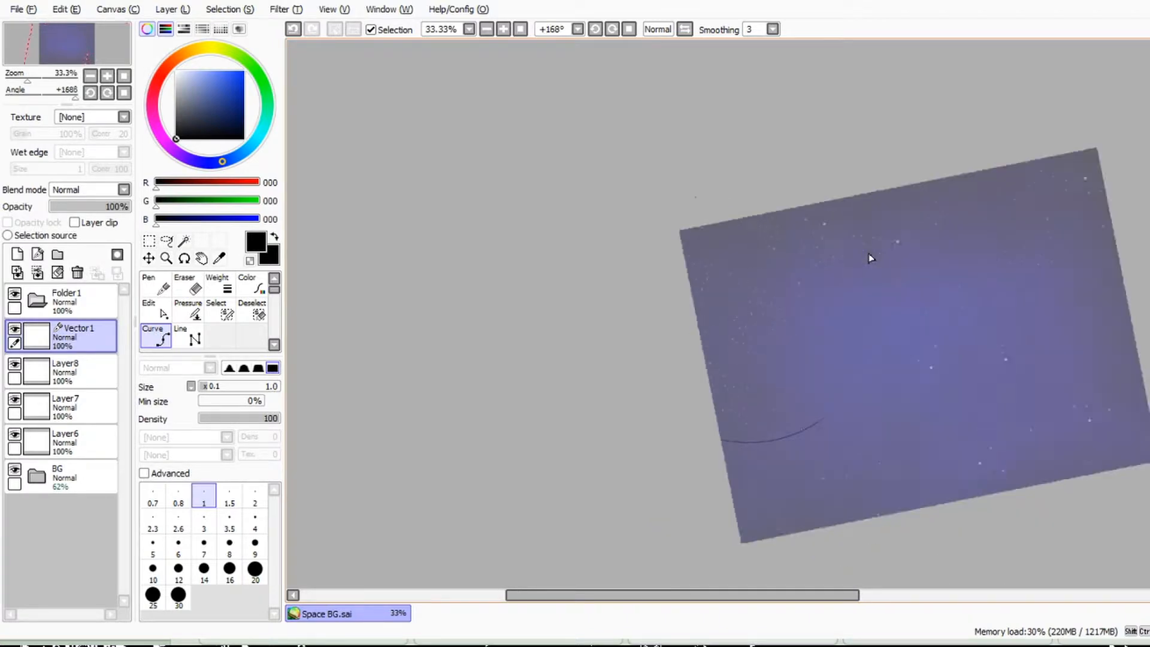
key(Delete)
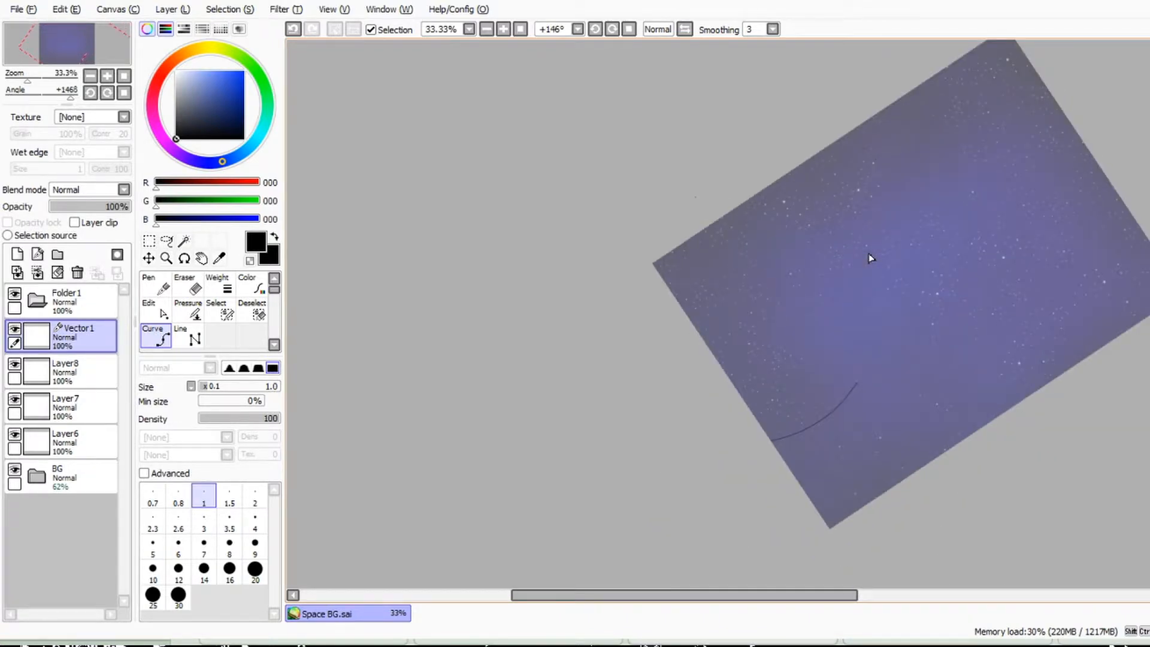
key(Delete)
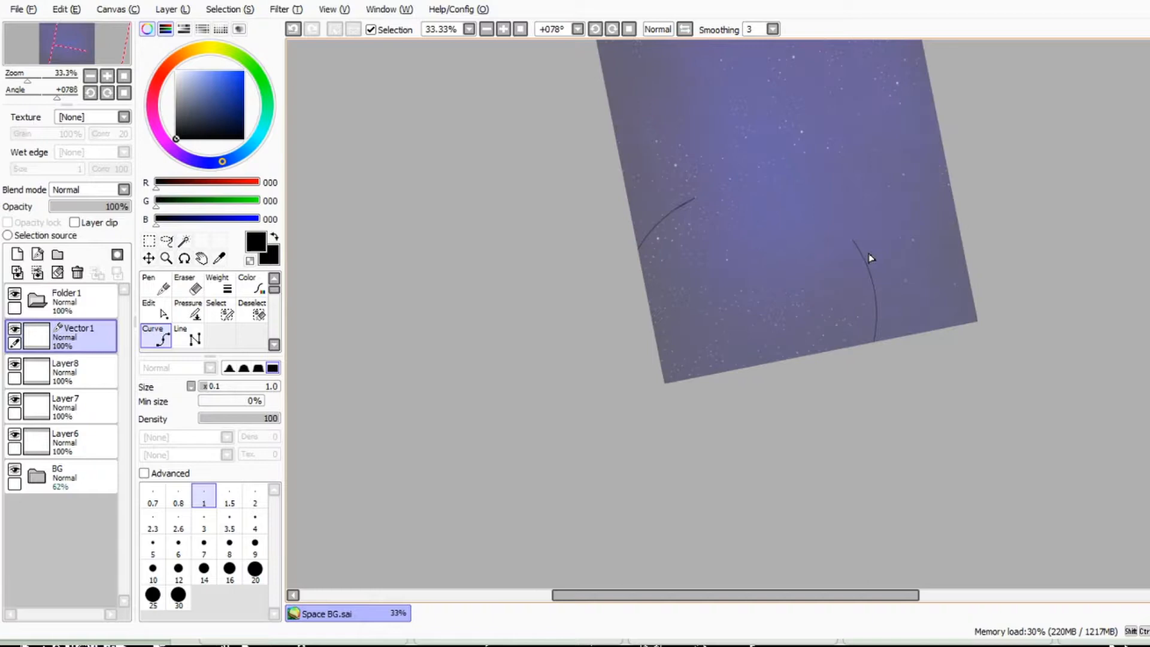
Step: Complete the arcs into a circle outline on Vector1 and scale it down to fit inside the right half of the canvas
key(Delete)
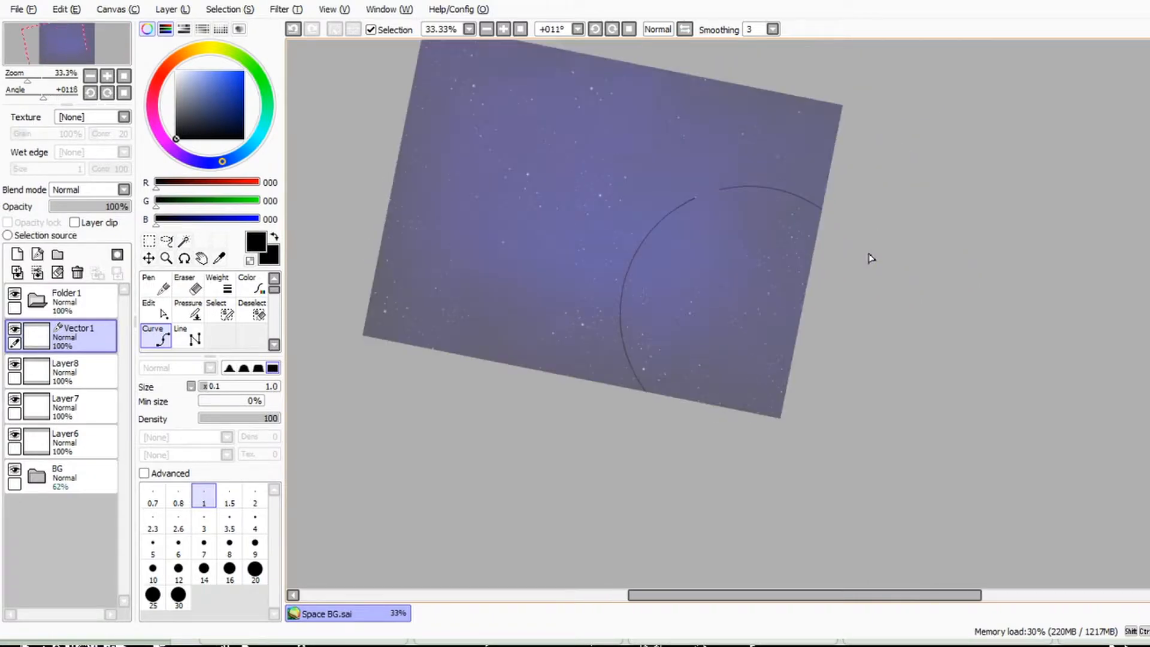
key(Home)
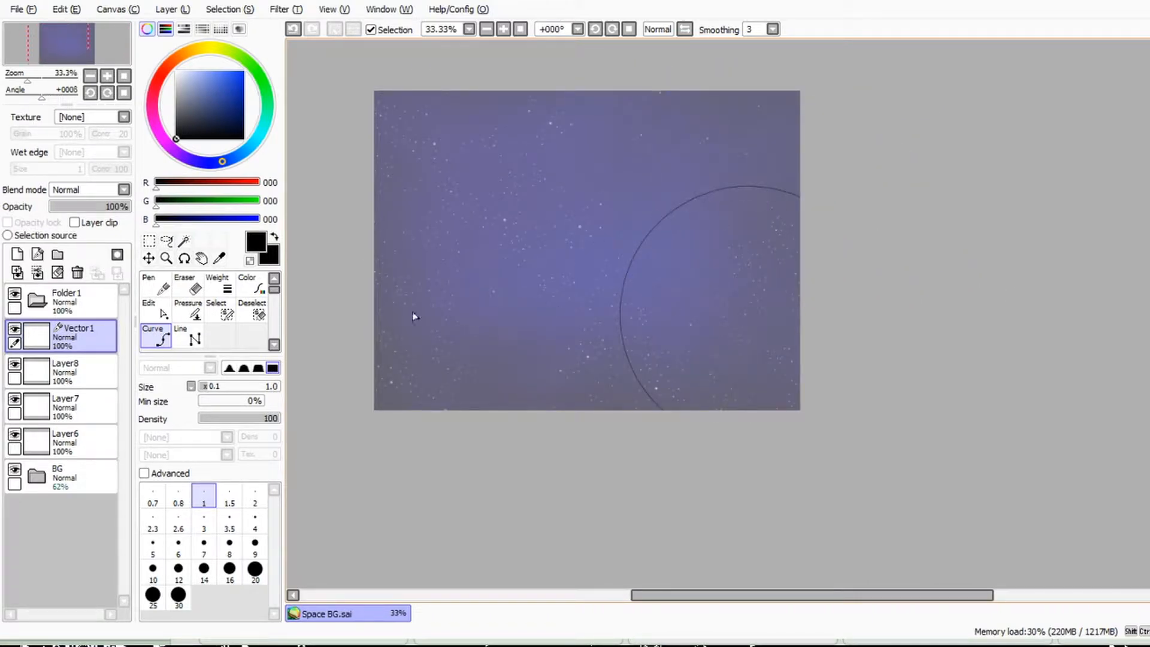
click(149, 241)
click(172, 413)
drag(878, 443, 870, 435)
drag(1085, 554, 919, 428)
key(Return)
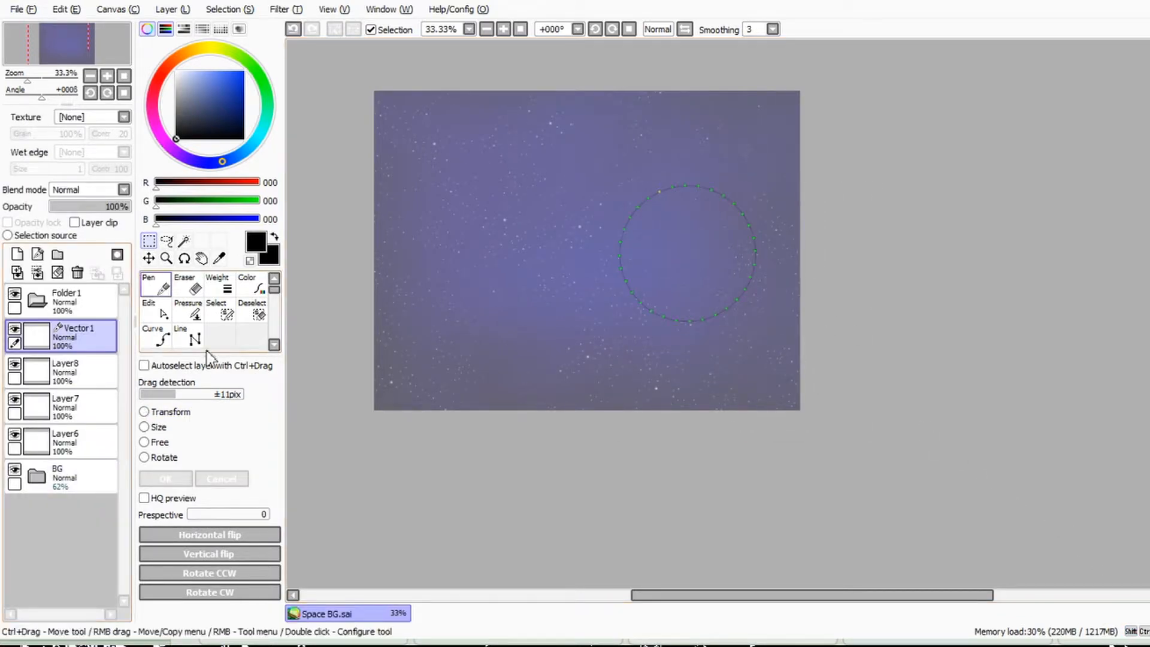
Step: Select the circle's interior with the Magic Wand and fill it on Layer6 with orange (255, 163, 1)
click(184, 240)
click(707, 222)
scroll(707, 223, up, 2)
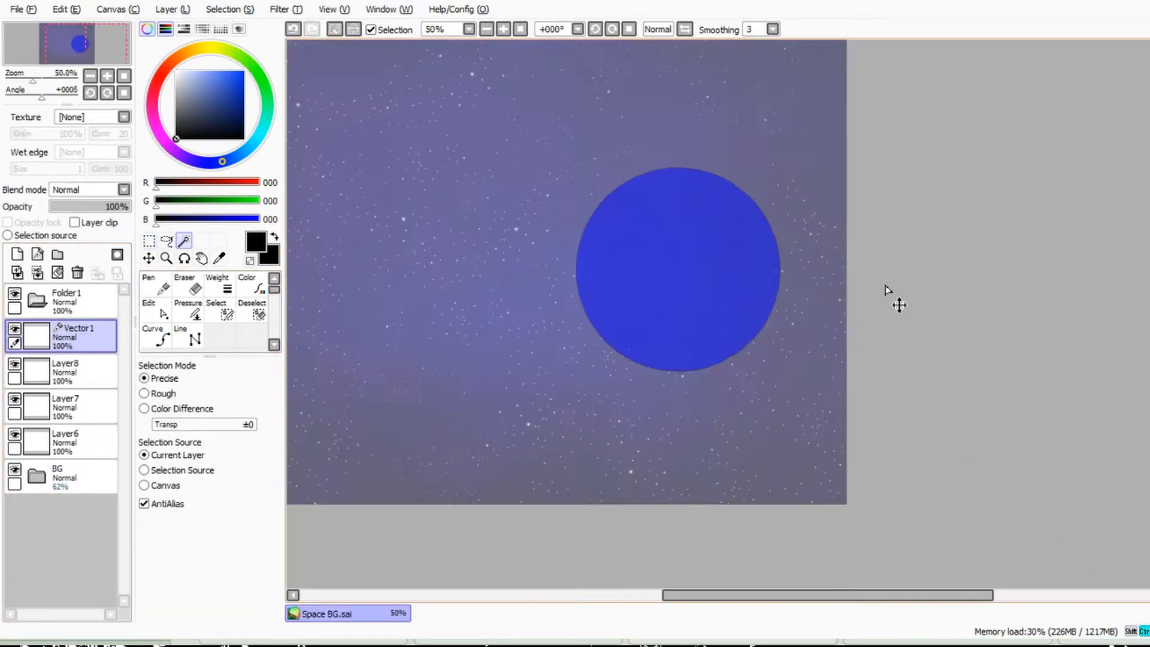
click(75, 442)
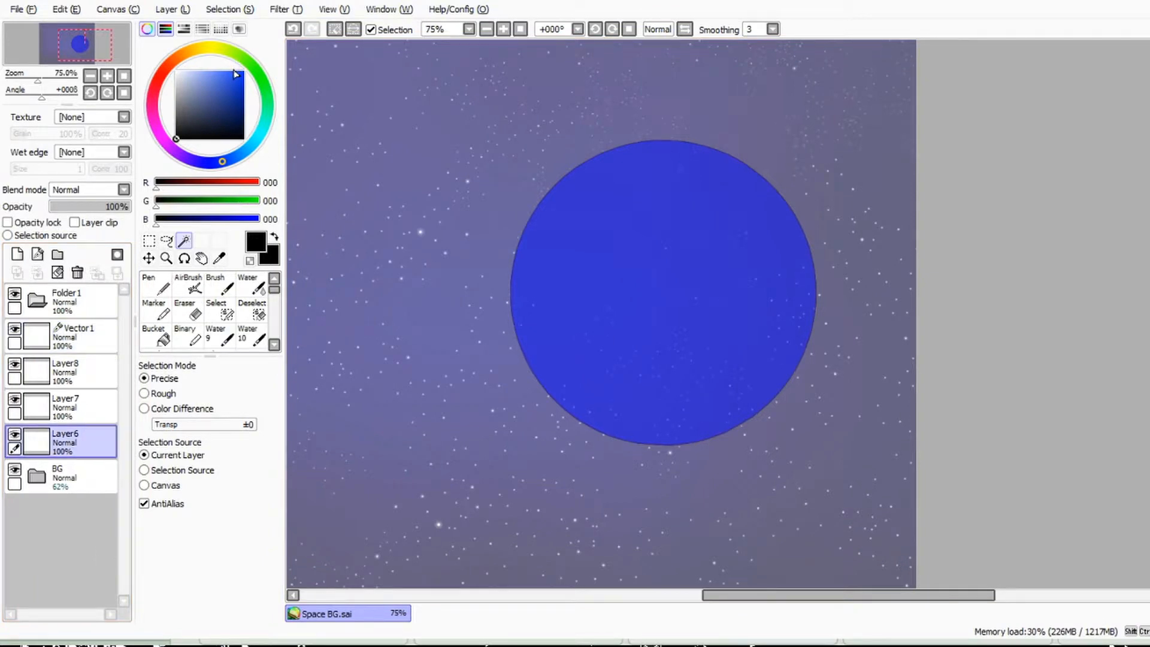
click(188, 52)
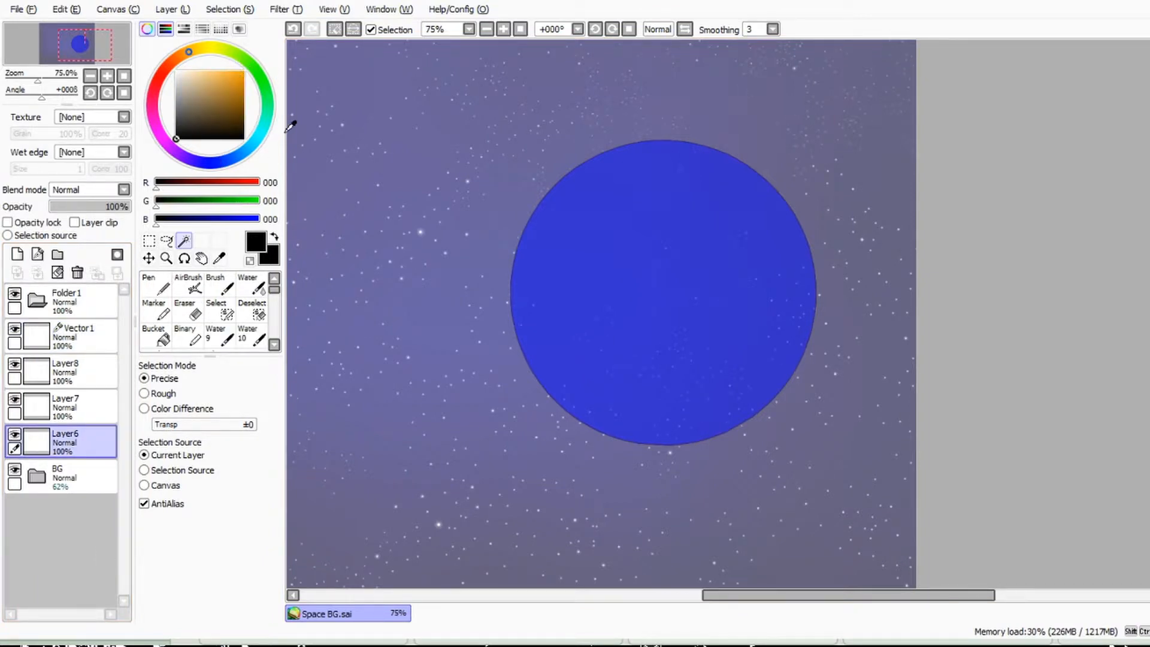
click(213, 102)
drag(226, 90, 243, 71)
click(157, 336)
click(575, 300)
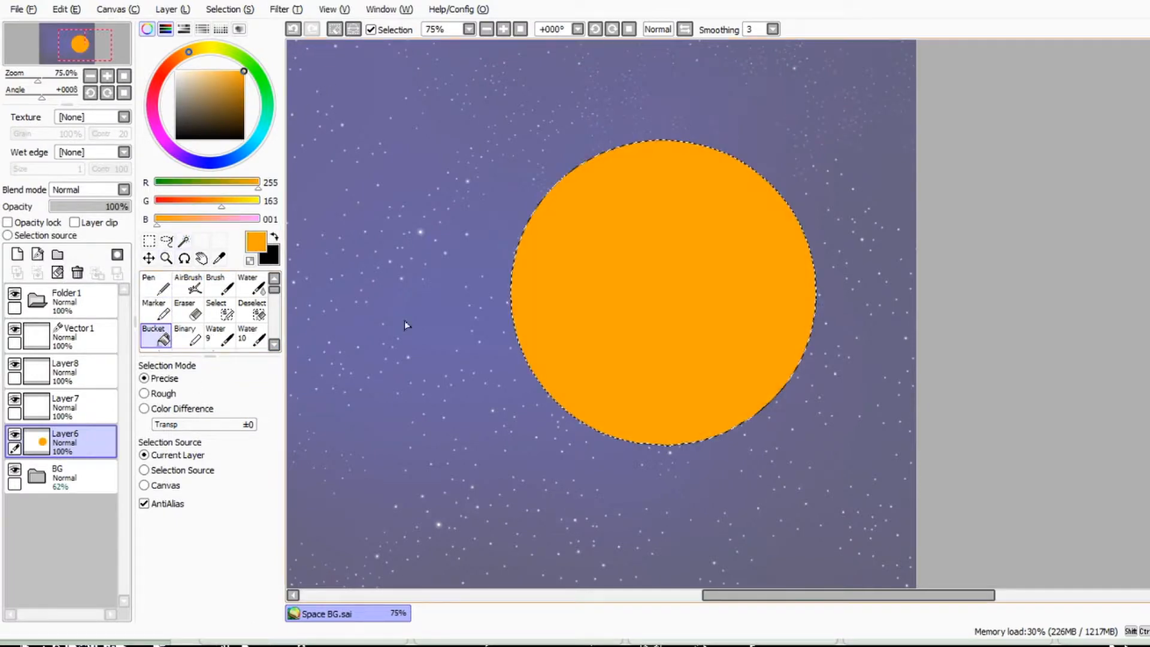
Step: Airbrush a soft black crescent shadow along the planet's right side on Layer7 at brush size 180
click(75, 407)
click(190, 286)
click(275, 238)
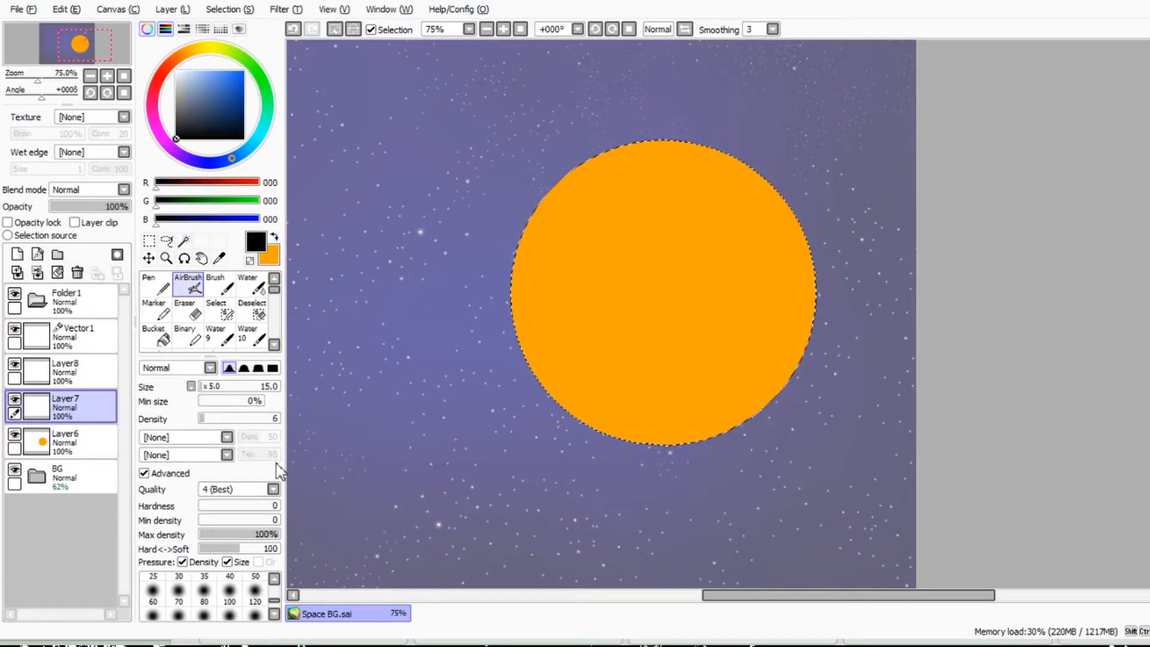
click(228, 387)
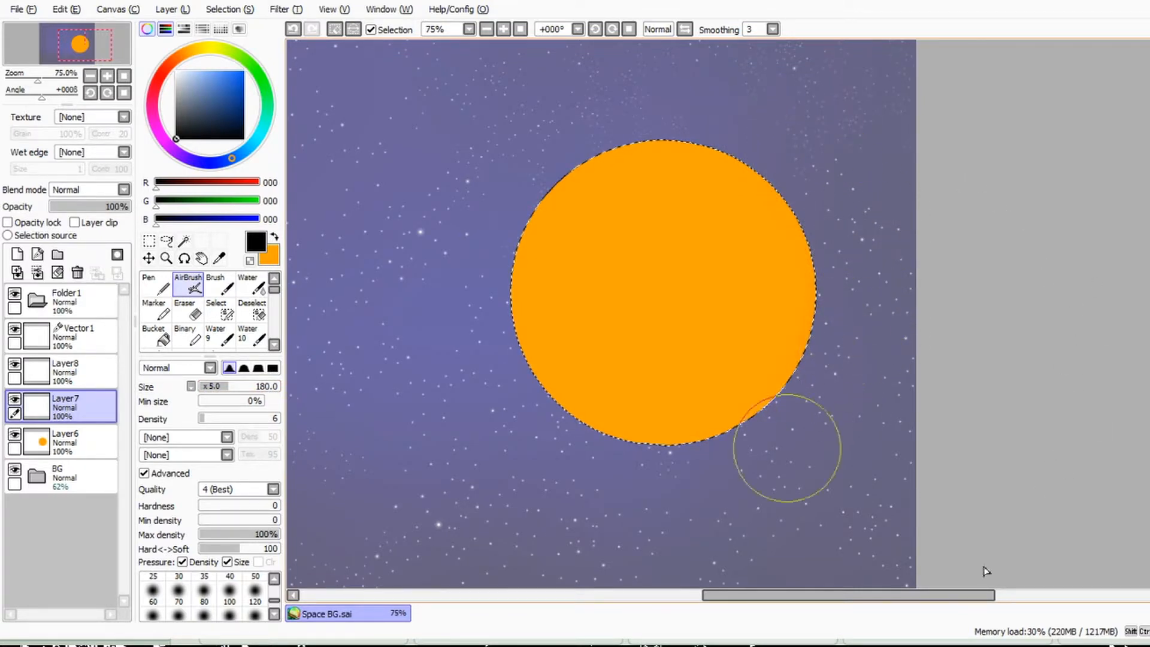
mouse_move(750, 465)
mouse_down()
mouse_move(853, 303)
mouse_move(801, 143)
mouse_move(840, 196)
mouse_move(821, 347)
mouse_move(721, 470)
mouse_move(815, 337)
mouse_move(712, 131)
mouse_up()
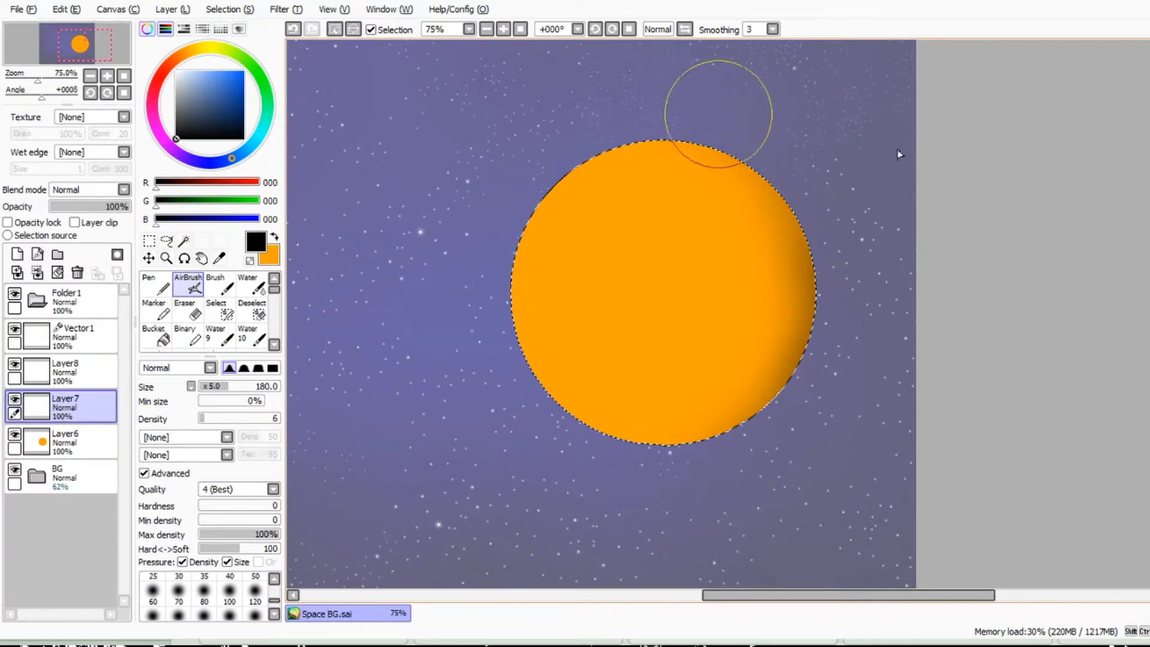
mouse_move(657, 491)
mouse_down()
mouse_move(804, 438)
mouse_move(840, 331)
mouse_up()
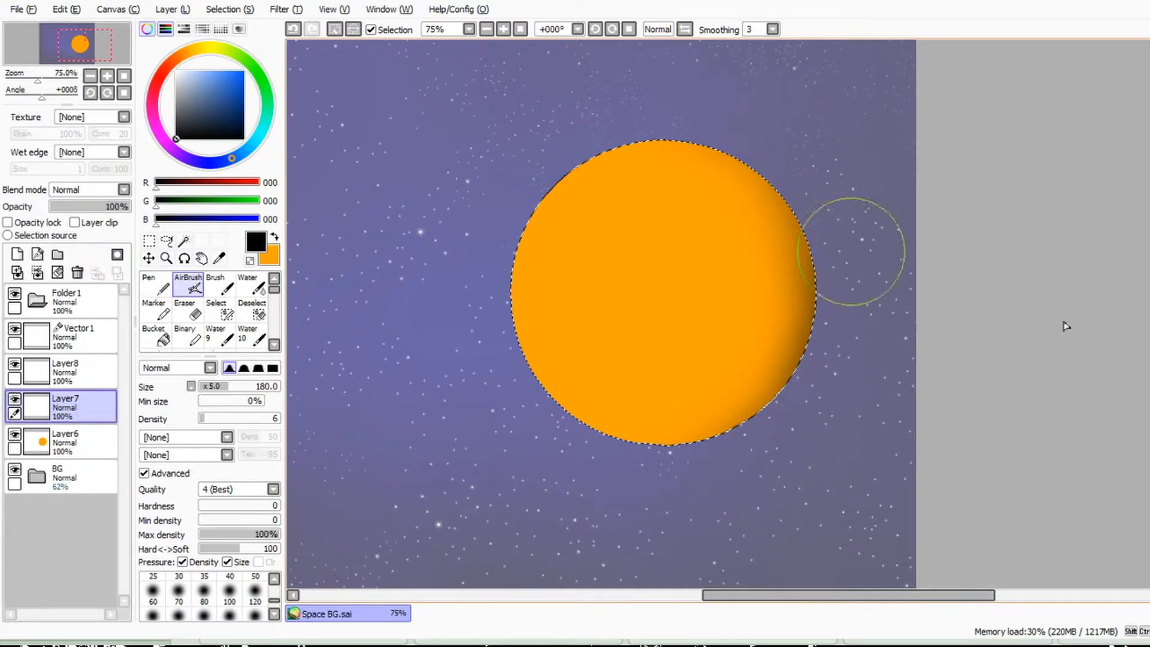
mouse_move(721, 108)
mouse_down()
mouse_move(791, 341)
mouse_move(664, 483)
mouse_move(753, 411)
mouse_move(822, 159)
mouse_move(798, 424)
mouse_move(541, 86)
mouse_move(785, 334)
mouse_move(747, 432)
mouse_move(821, 333)
mouse_up()
mouse_move(804, 190)
mouse_down()
mouse_move(775, 351)
mouse_move(783, 403)
mouse_move(765, 167)
mouse_up()
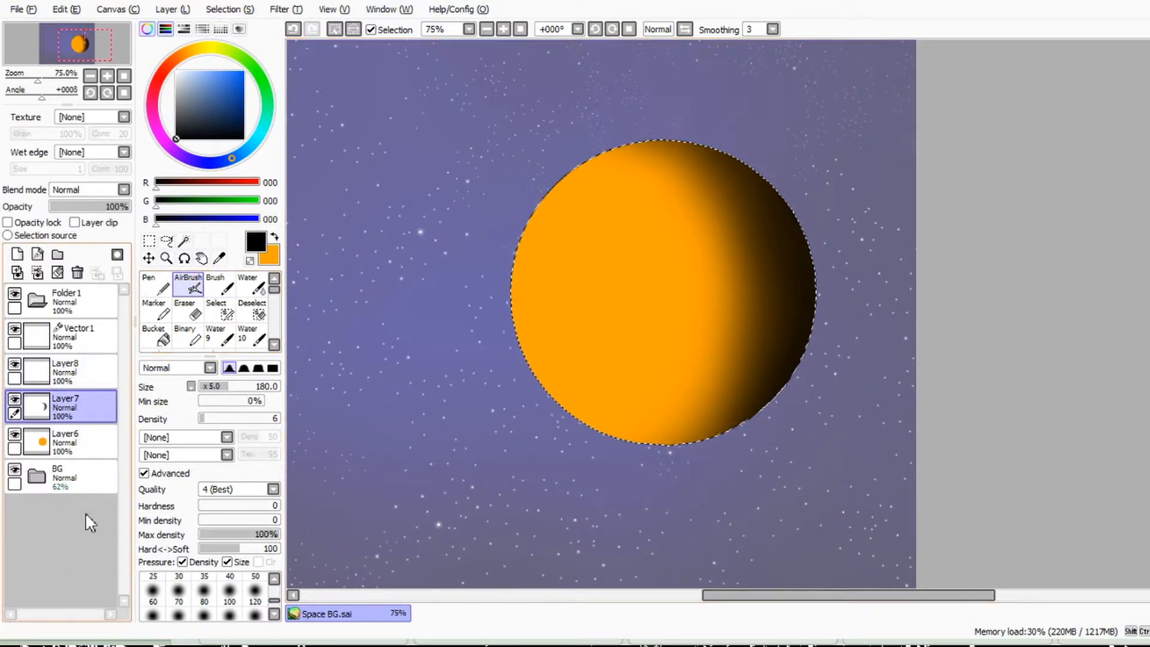
Step: Move Layer7 above Layer8 and airbrush a soft brown-orange band (162, 88, 14) near the planet's top on Layer8 at size 65
drag(86, 407, 87, 367)
click(91, 410)
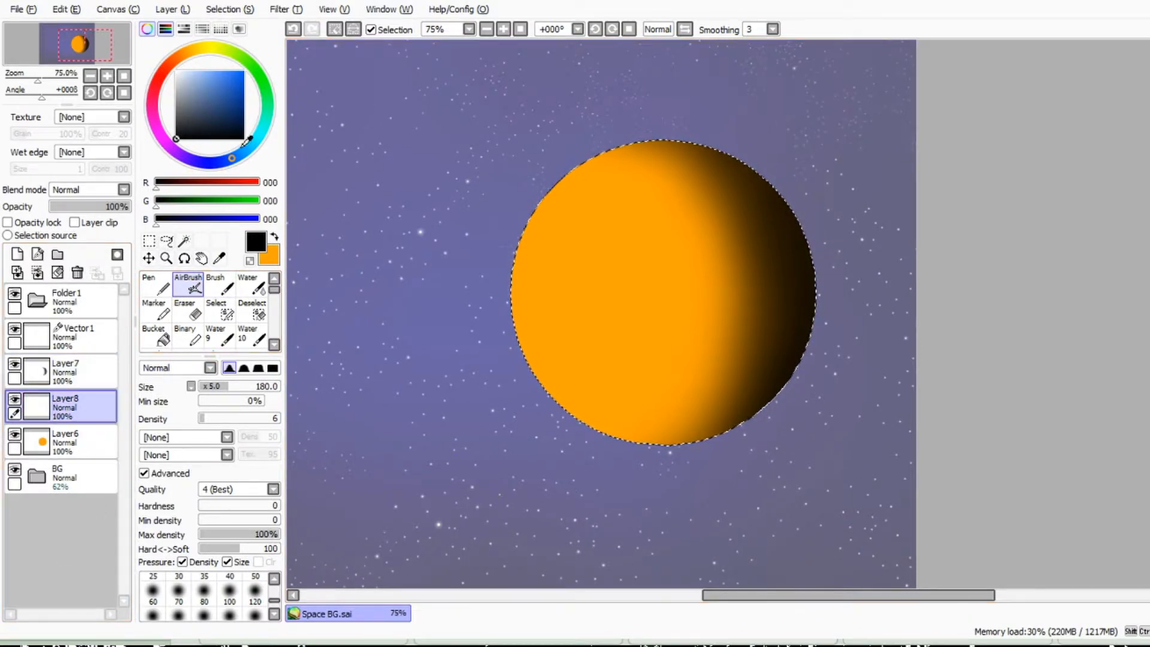
key(x)
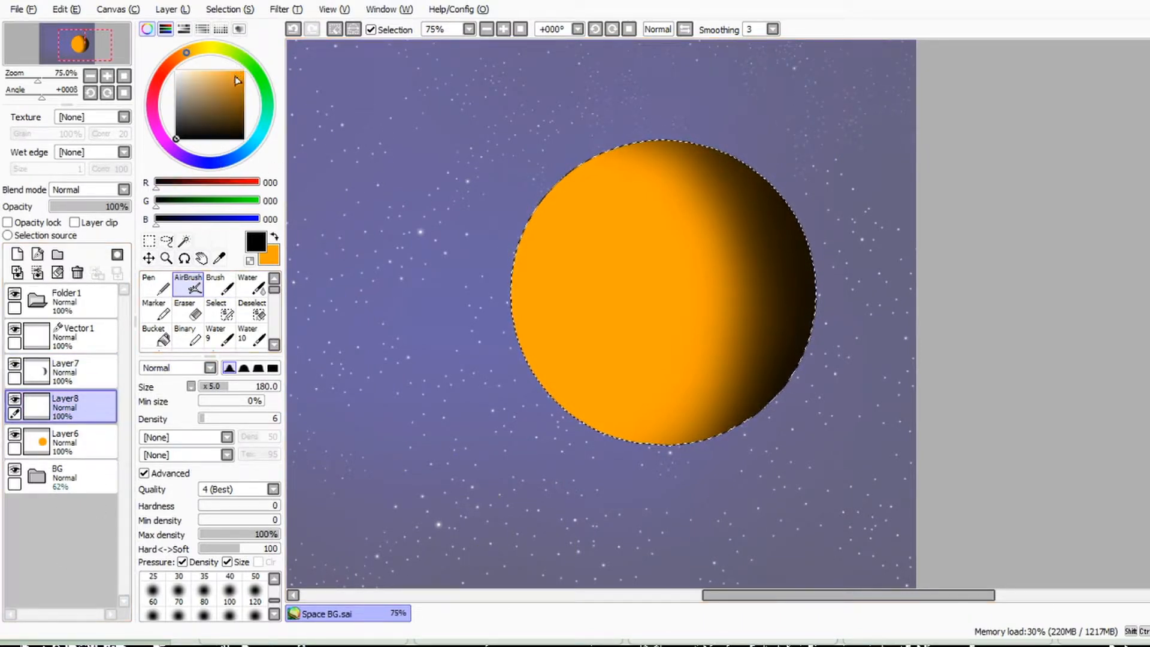
click(182, 56)
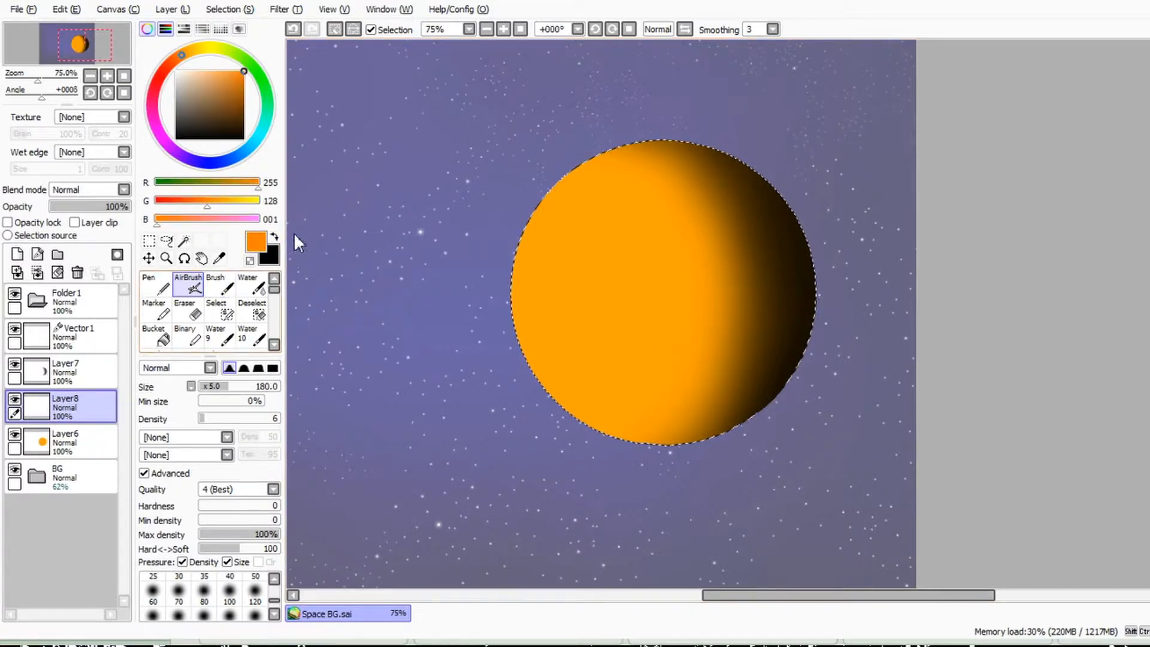
click(237, 95)
click(217, 387)
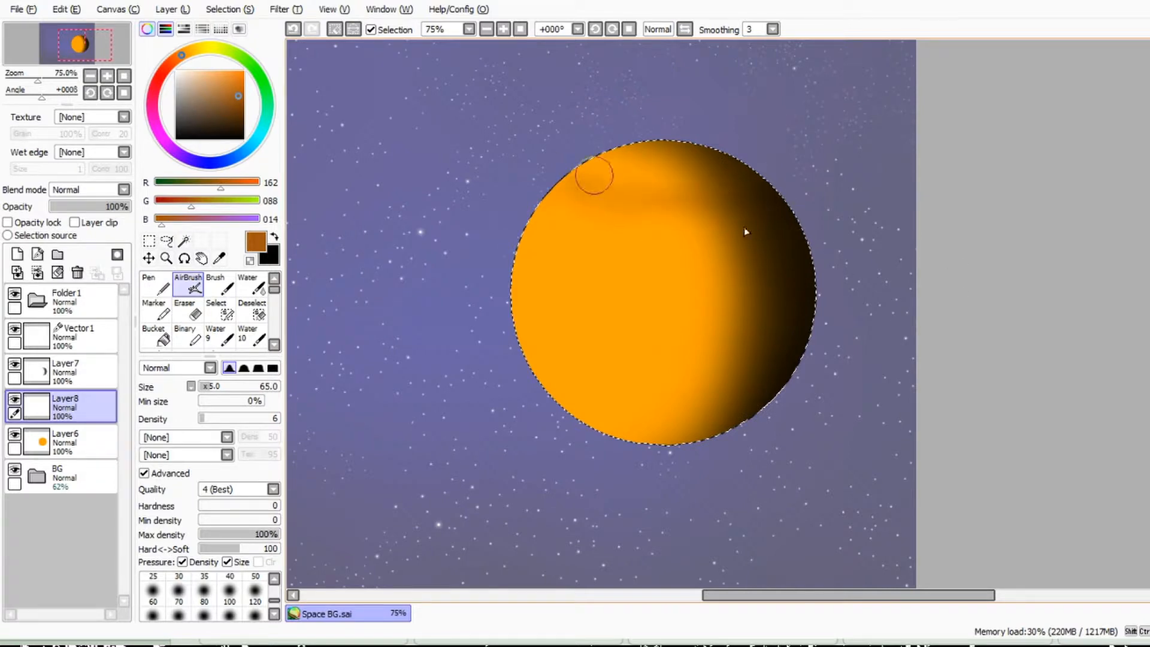
Step: Airbrush thin curved streaks across the upper planet at size 5 and fade them with the Eraser at size 80, density 16
drag(200, 386, 199, 381)
scroll(593, 236, up, 3)
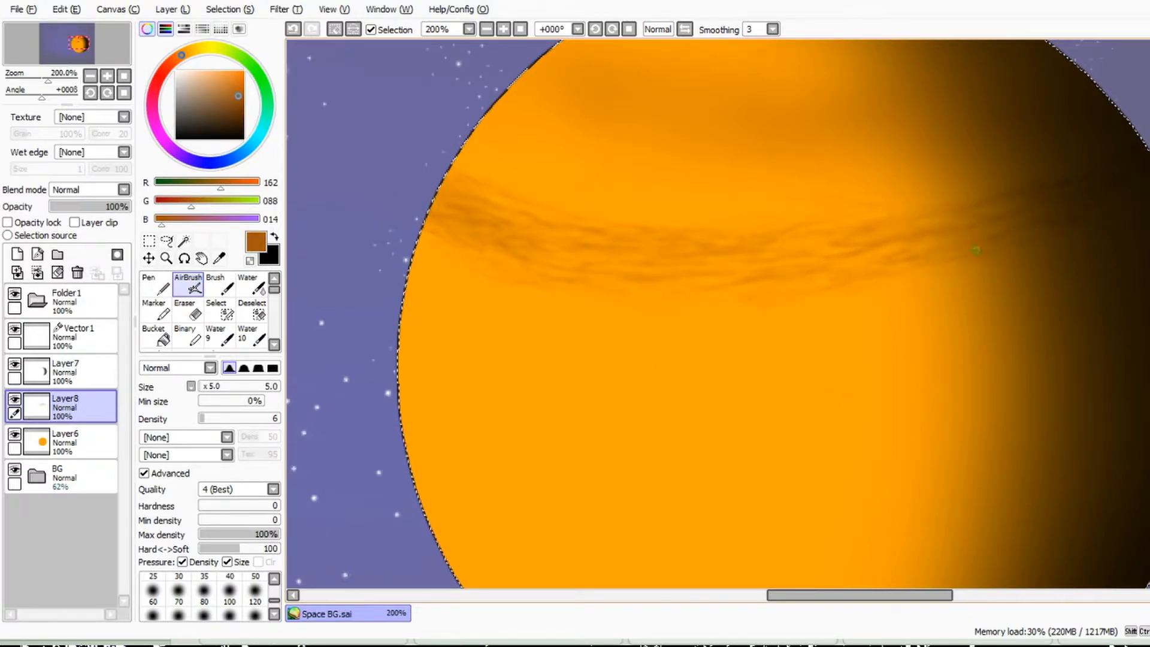
key(e)
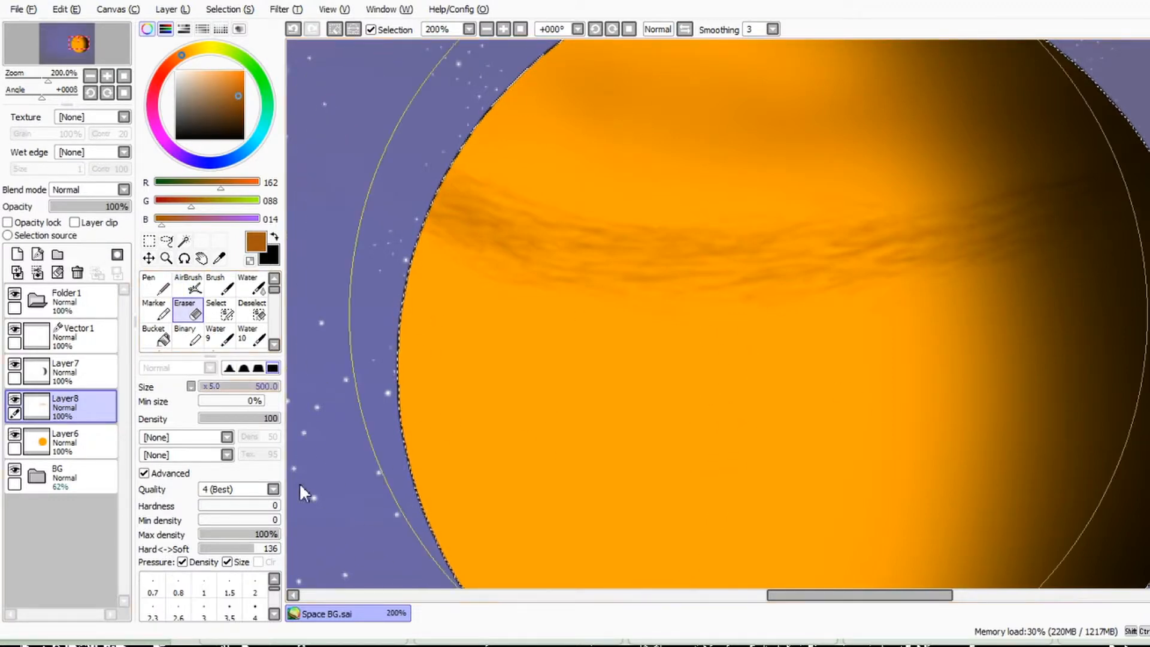
click(214, 387)
click(212, 418)
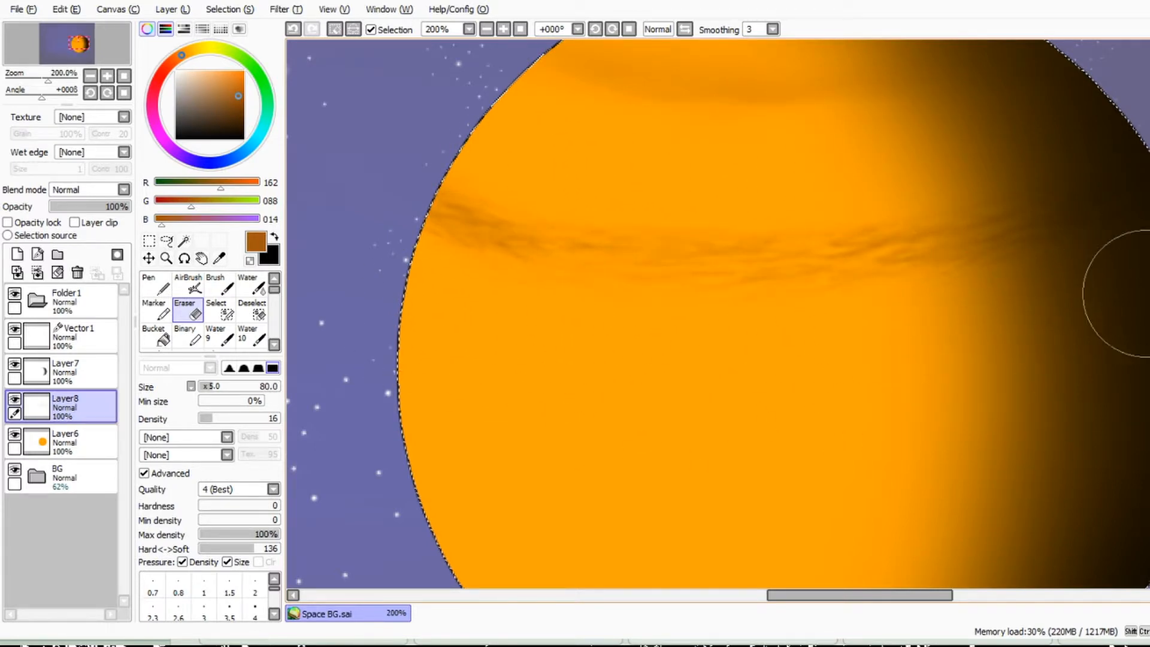
Step: Add a layer above Layer8 and airbrush a broad, smooth brown band over the streaks at size 60
click(188, 284)
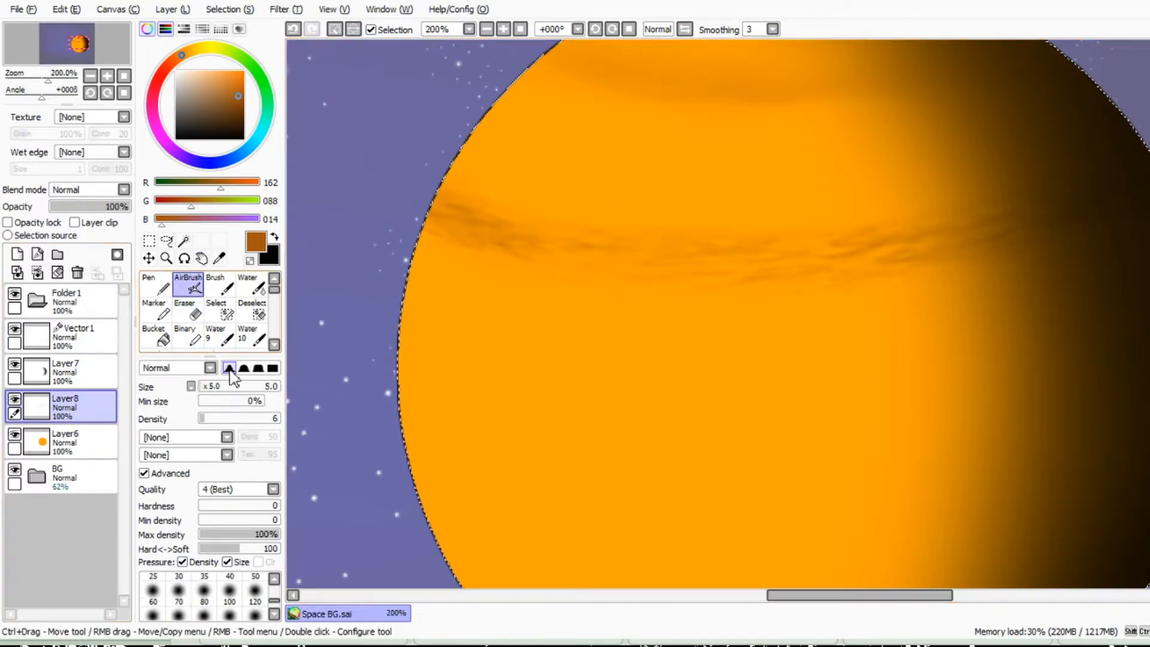
click(204, 593)
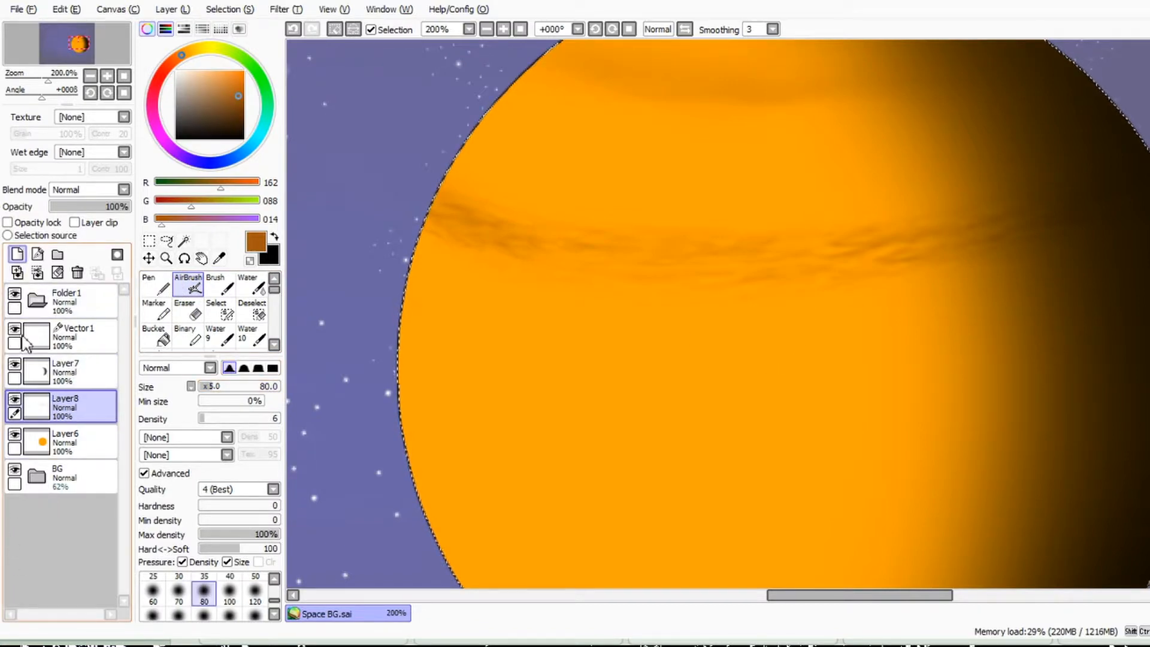
click(17, 254)
key(bracketleft)
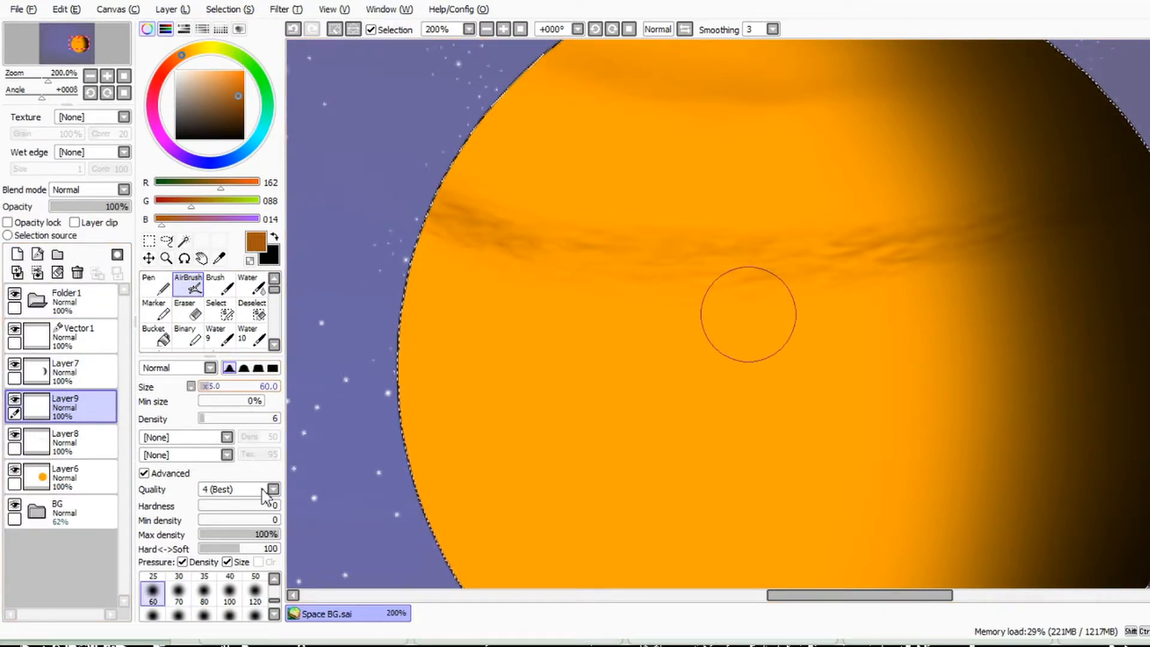
mouse_move(419, 220)
mouse_down()
mouse_move(578, 259)
mouse_move(698, 267)
mouse_move(621, 249)
mouse_move(781, 268)
mouse_up()
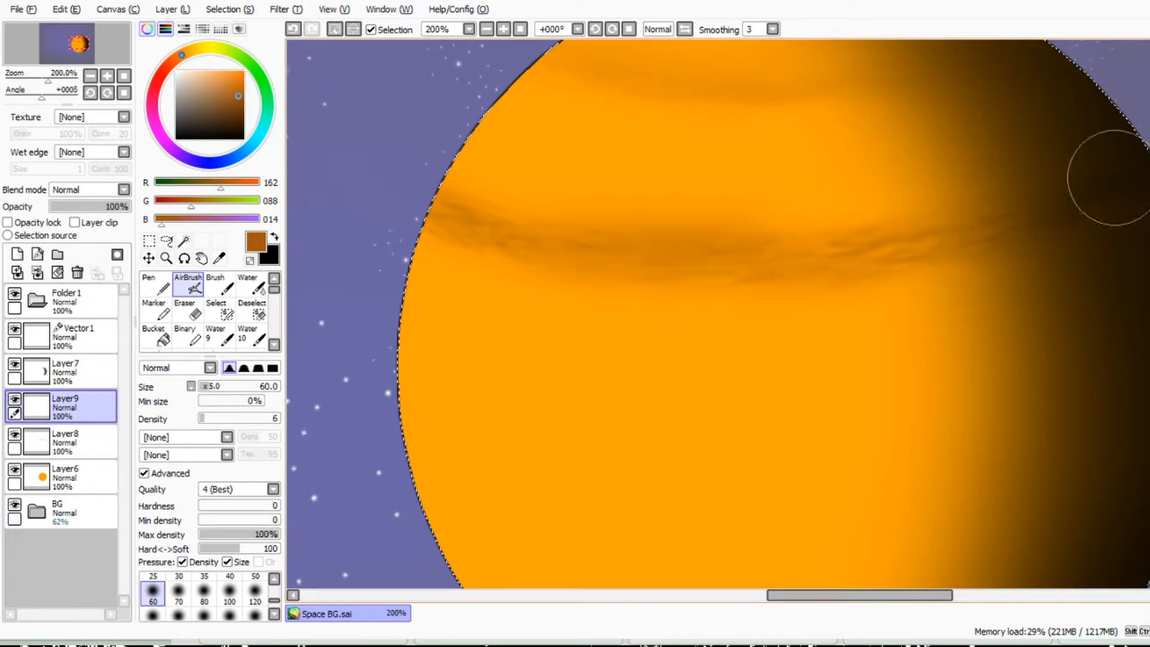
mouse_move(1133, 168)
mouse_down()
mouse_move(770, 270)
mouse_move(462, 205)
mouse_move(383, 170)
mouse_move(914, 231)
mouse_up()
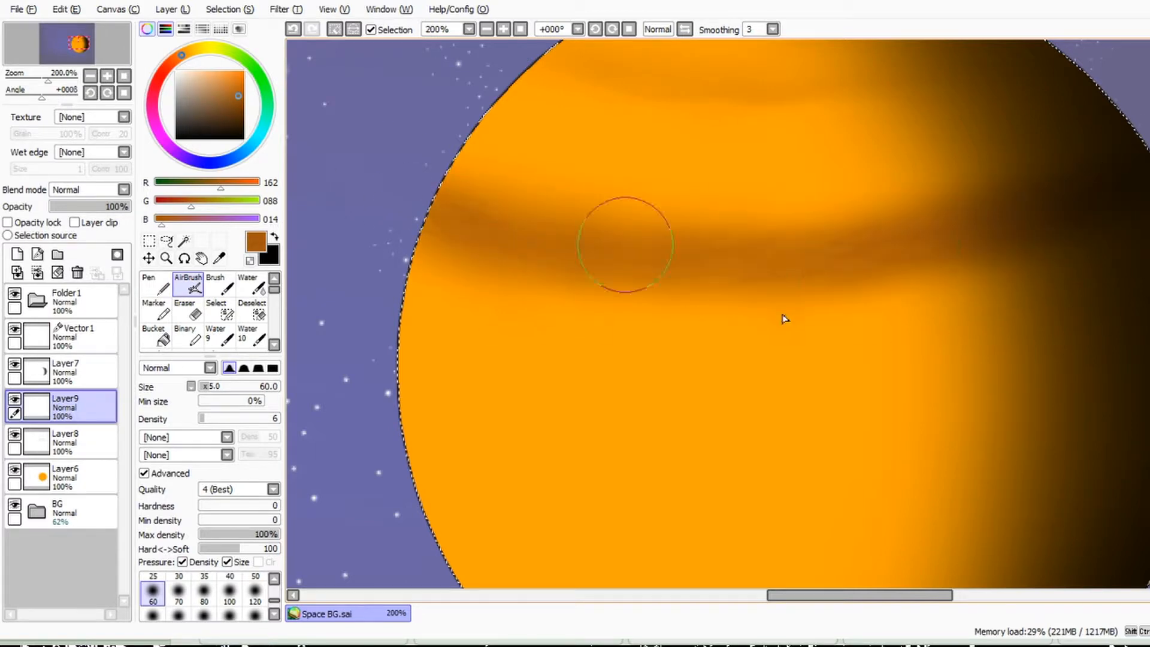
mouse_move(1147, 174)
mouse_down()
mouse_move(736, 231)
mouse_move(565, 300)
mouse_move(917, 277)
mouse_move(865, 286)
mouse_up()
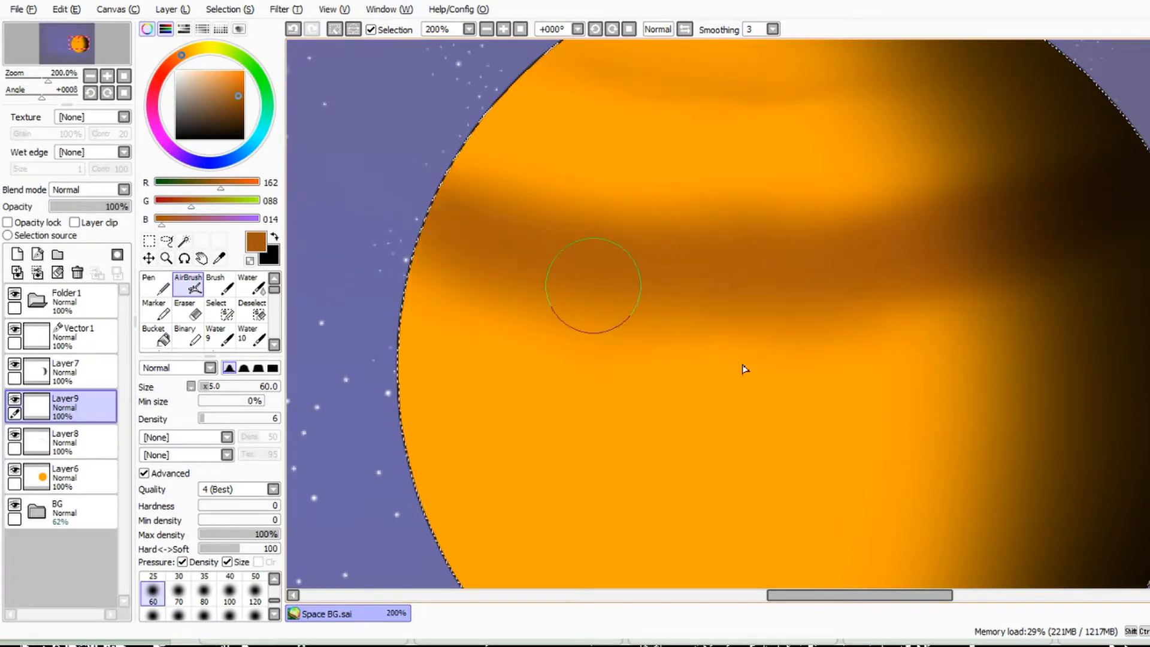
Step: Compare the planet with and without Layer8, and airbrush another soft brown band near the planet's top on Layer9
scroll(665, 291, down, 3)
scroll(795, 281, up, 1)
click(15, 434)
click(15, 435)
mouse_move(580, 231)
mouse_down()
mouse_move(647, 188)
mouse_move(727, 159)
mouse_move(648, 186)
mouse_up()
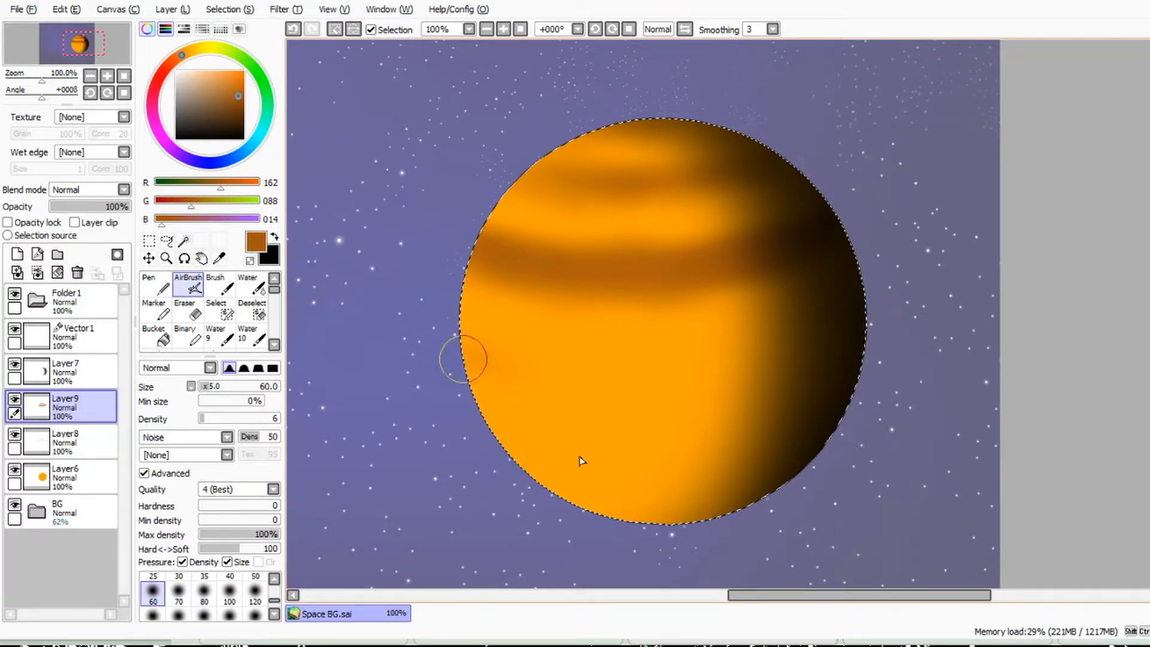
Step: Airbrush curved brown bands across the planet's middle and lower part using the Noise brush shape at 50
drag(463, 358, 628, 383)
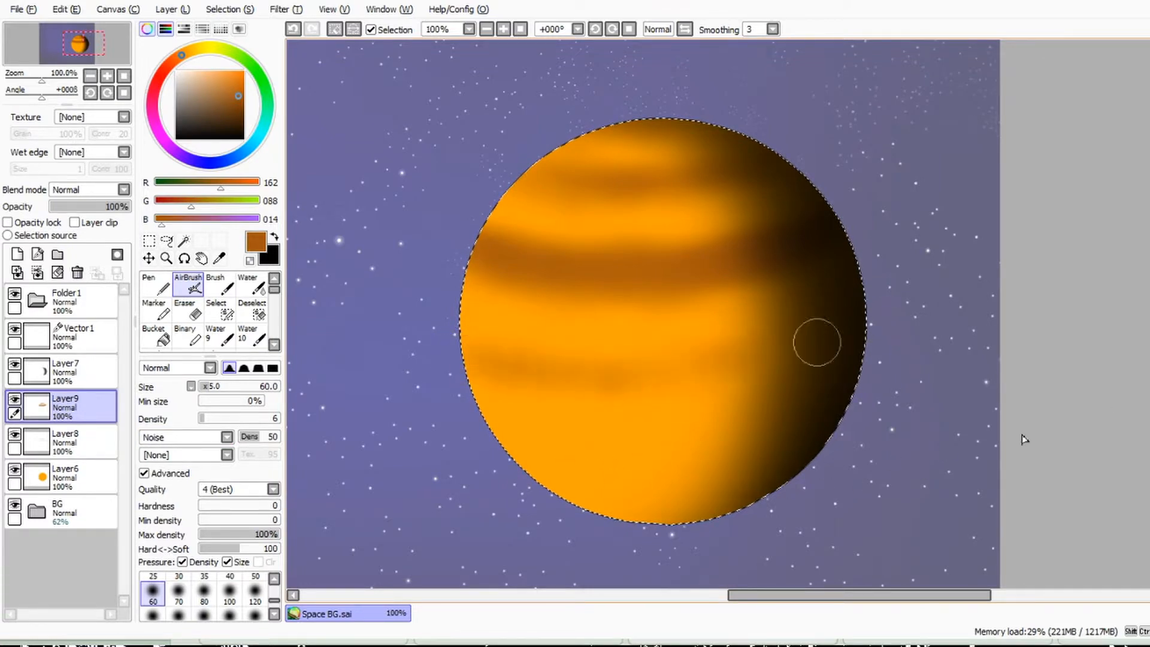
mouse_move(856, 311)
mouse_down()
mouse_move(652, 387)
mouse_move(492, 378)
mouse_up()
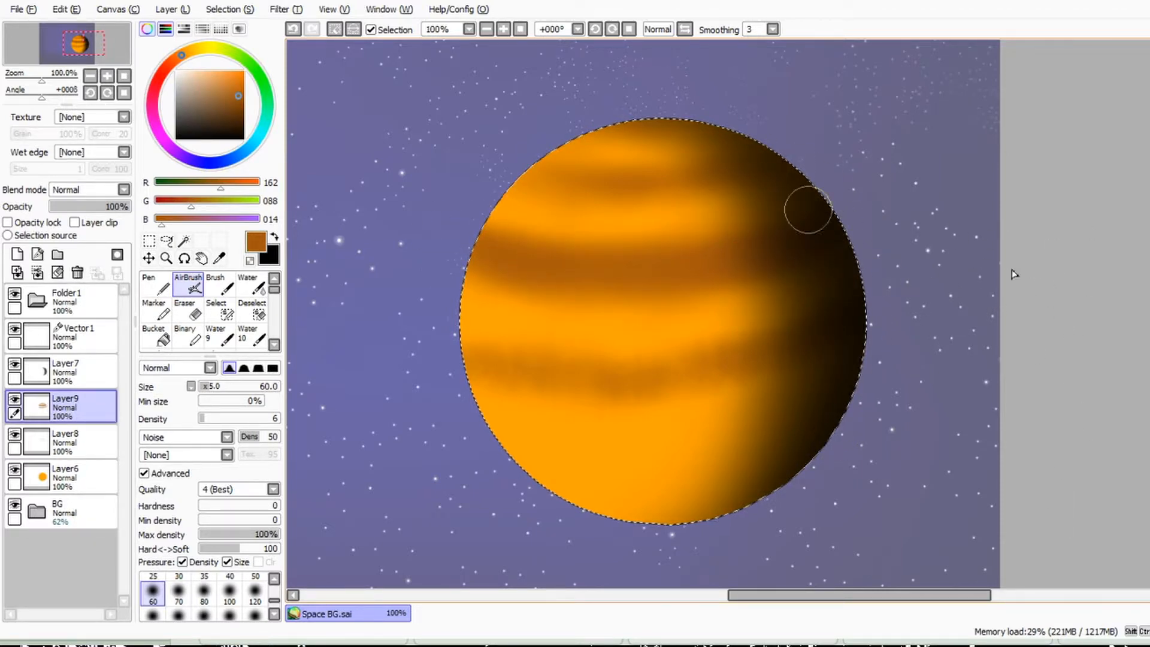
mouse_move(486, 327)
mouse_down()
mouse_move(761, 326)
mouse_move(825, 344)
mouse_up()
mouse_move(480, 365)
mouse_down()
mouse_move(790, 379)
mouse_move(535, 463)
mouse_move(647, 513)
mouse_move(506, 480)
mouse_move(503, 514)
mouse_move(656, 541)
mouse_up()
Step: Set the airbrush shape back to [None] and smooth and deepen the brown bands on the planet's lower half
click(226, 437)
click(174, 450)
drag(396, 351, 565, 388)
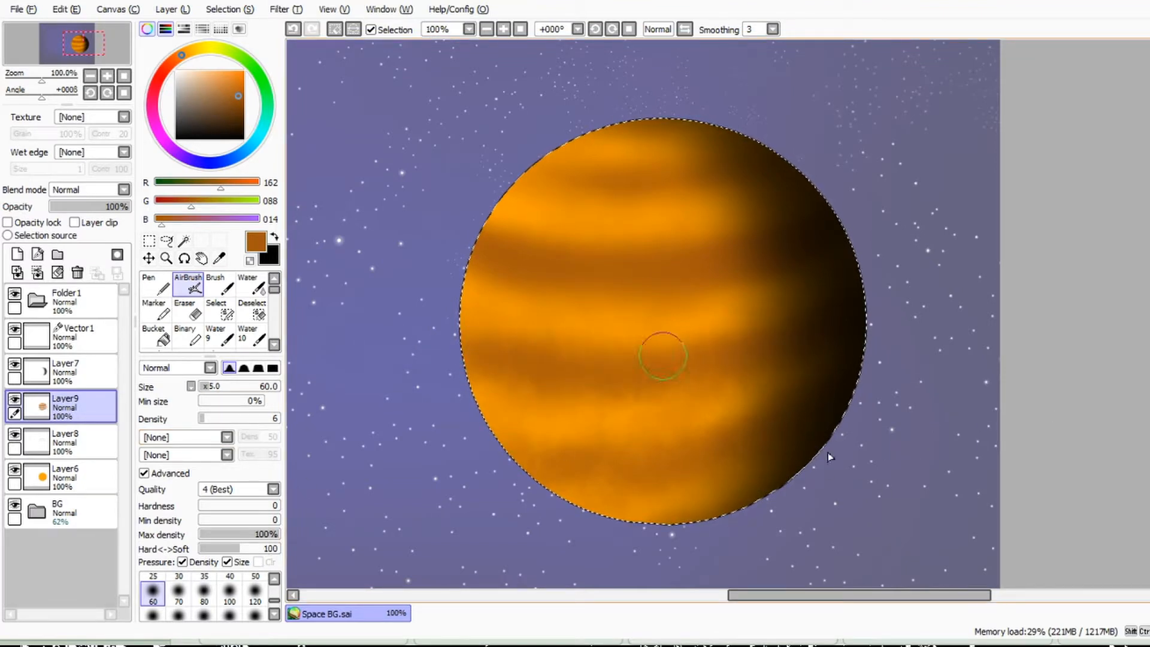
mouse_move(517, 351)
mouse_down()
mouse_move(667, 403)
mouse_move(706, 465)
mouse_up()
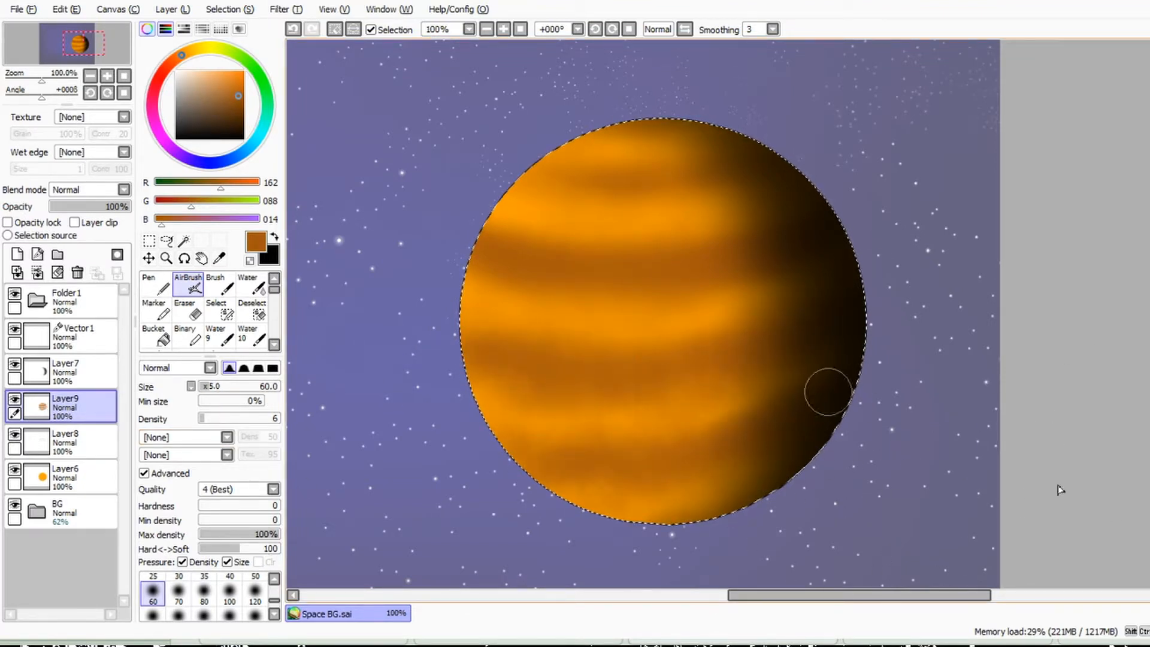
mouse_move(623, 519)
mouse_down()
mouse_move(531, 172)
mouse_move(559, 396)
mouse_up()
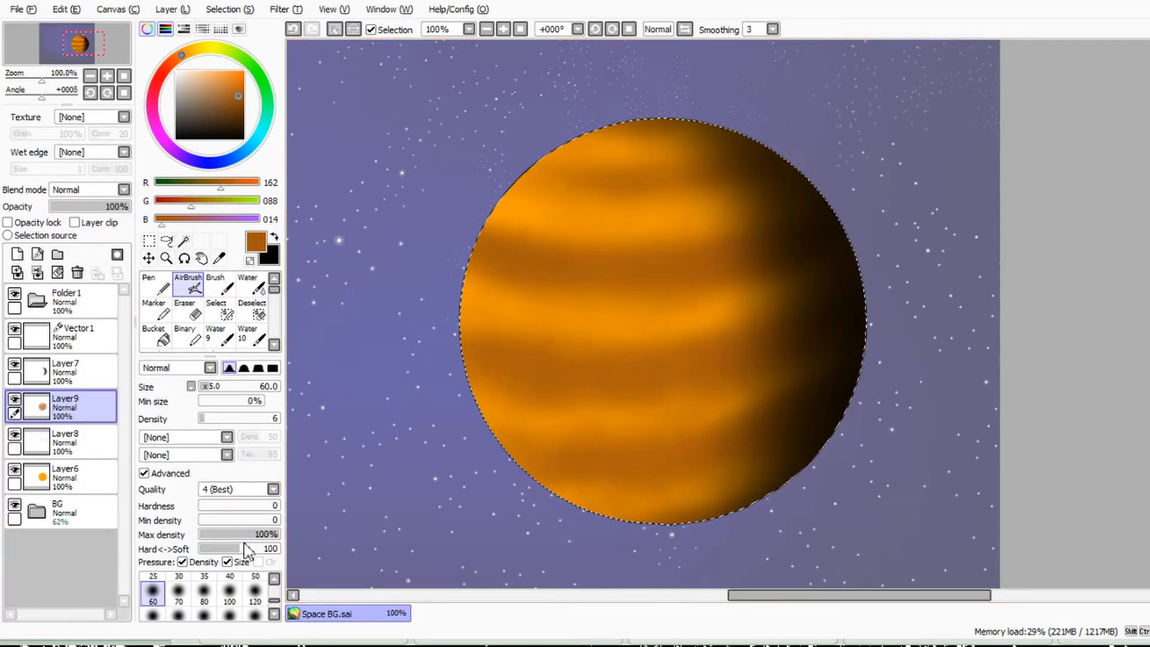
Step: Airbrush grainy brown texture over the whole planet with Grainy Sidewalk at size 180, comparing it by undoing and redoing the last stroke
click(186, 438)
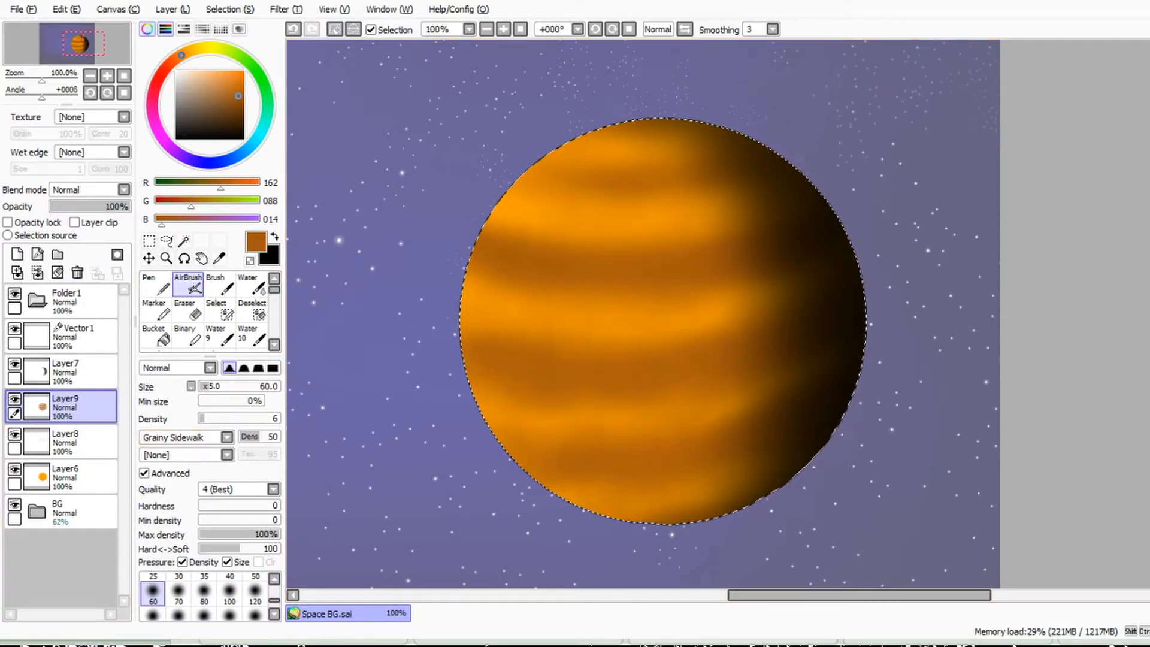
click(228, 387)
drag(513, 262, 789, 436)
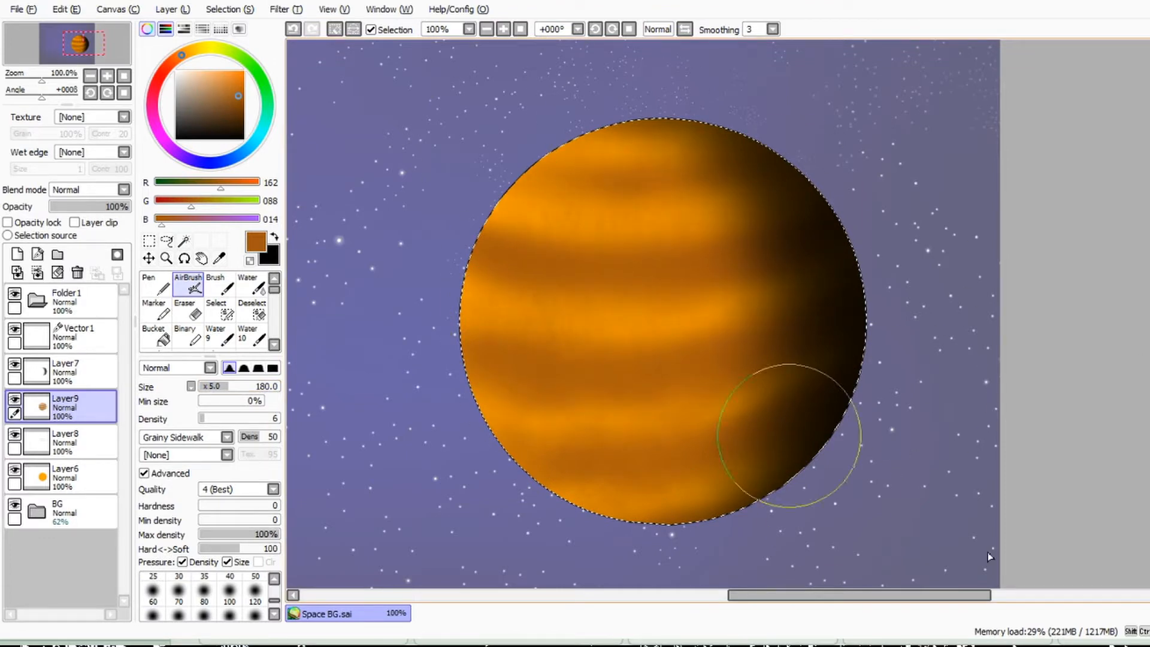
key(ctrl+z)
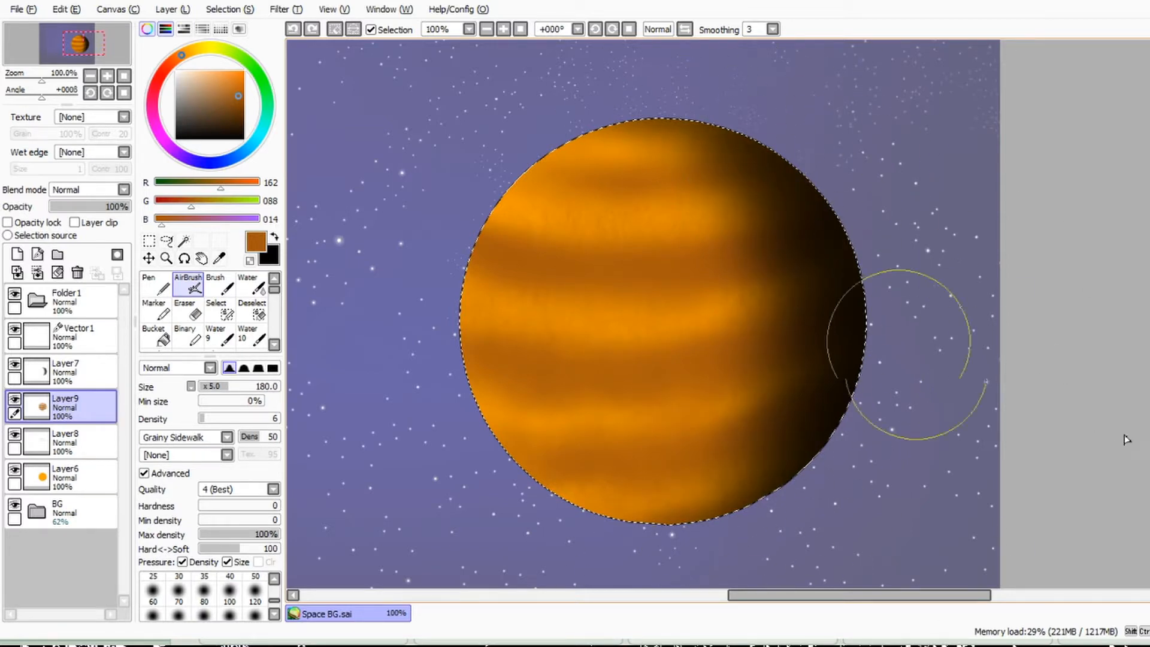
key(ctrl+y)
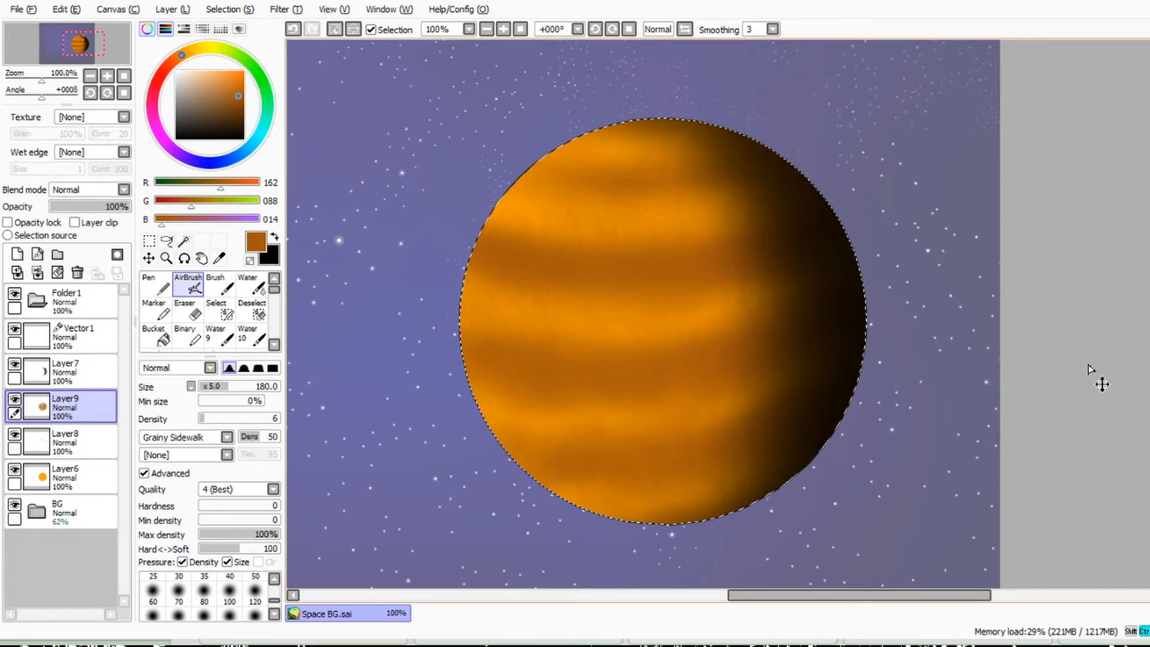
Step: Add a layer above Layer9 and airbrush soft brown texture over the planet with the Noise brush shape at size 180
scroll(1088, 366, down, 2)
scroll(1030, 329, up, 1)
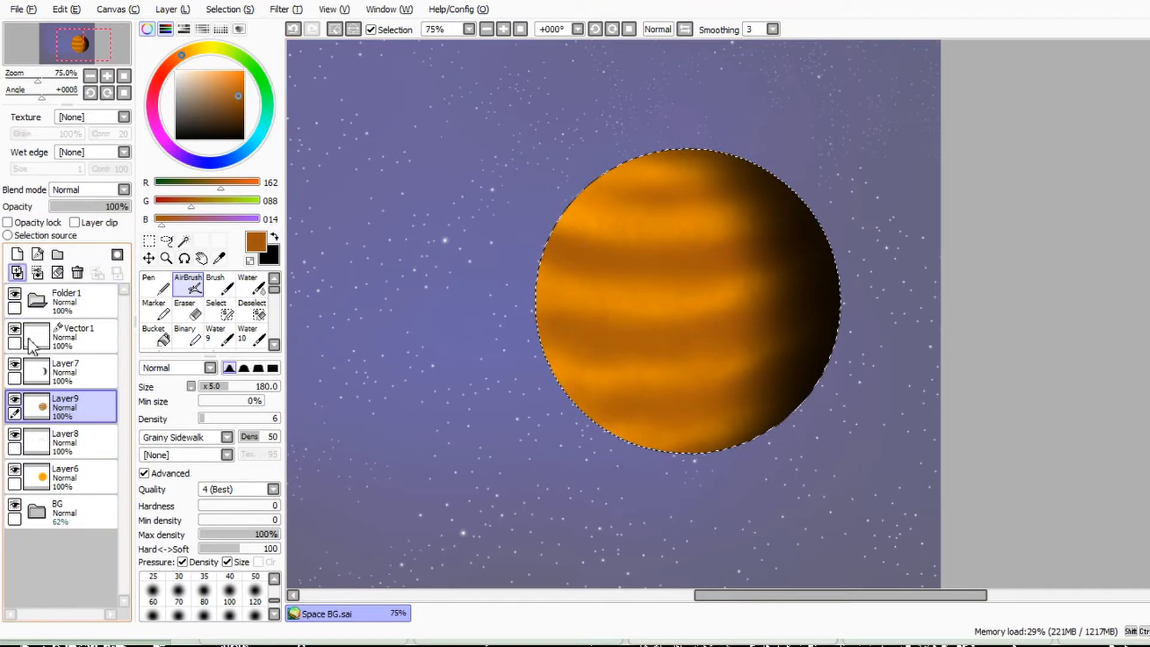
click(17, 254)
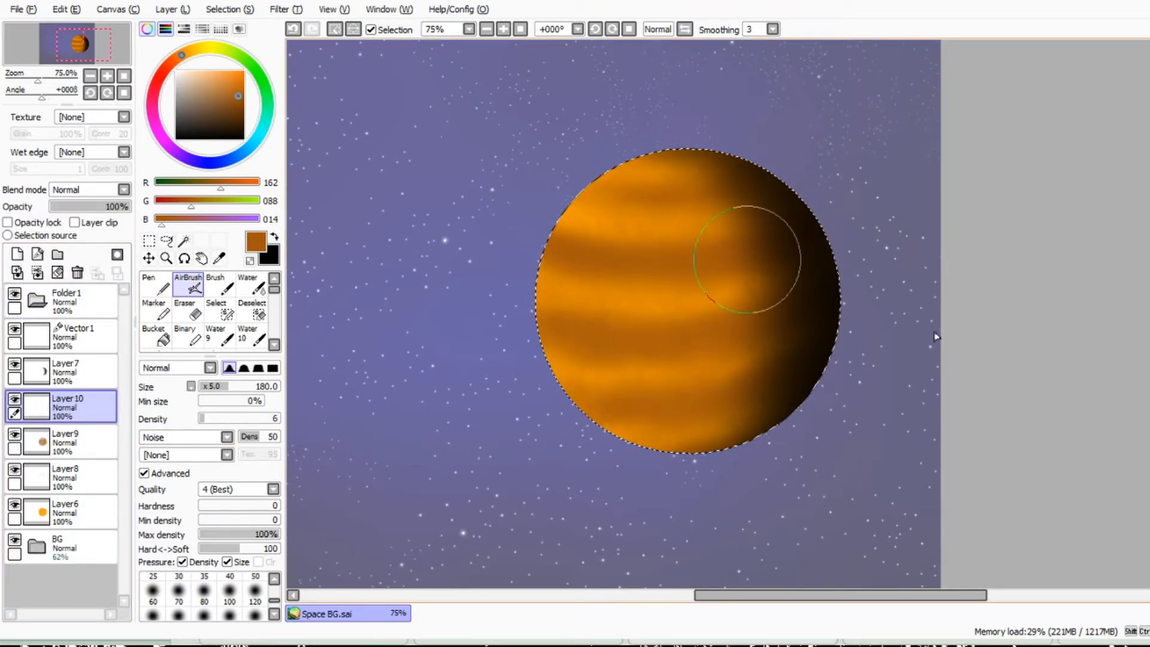
mouse_move(579, 288)
mouse_down()
mouse_move(382, 224)
mouse_move(771, 264)
mouse_up()
right_click(704, 181)
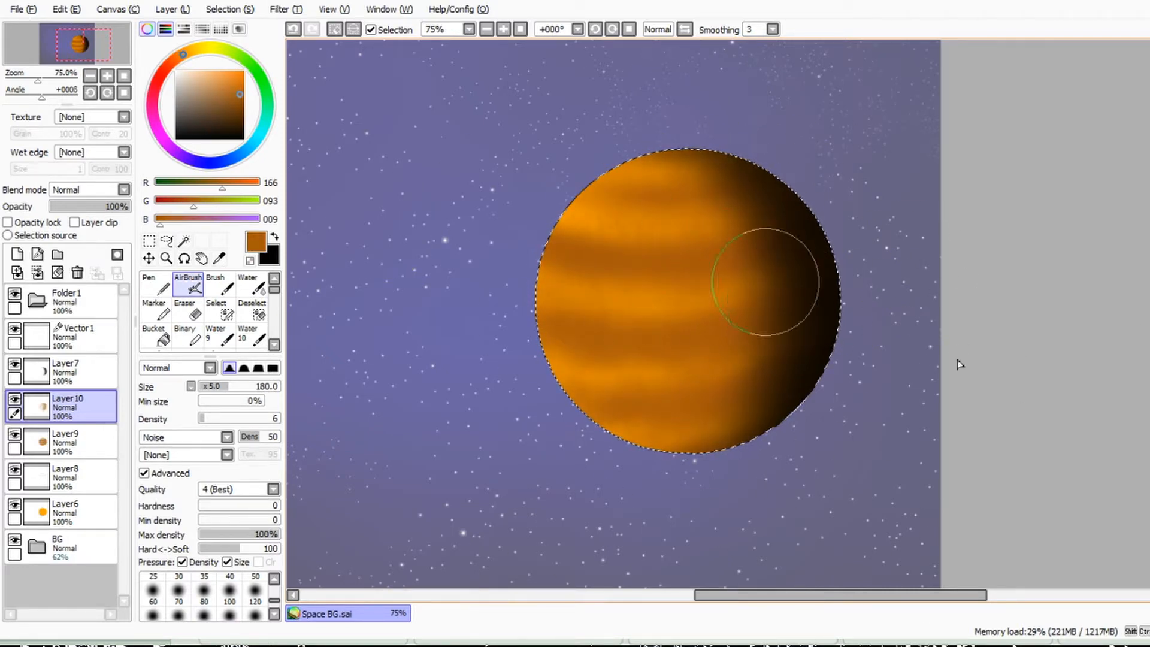
Step: Texture the planet with the Rusted Sidewalk brush shape on another new layer, and set that layer's blend mode to Overlay
click(16, 254)
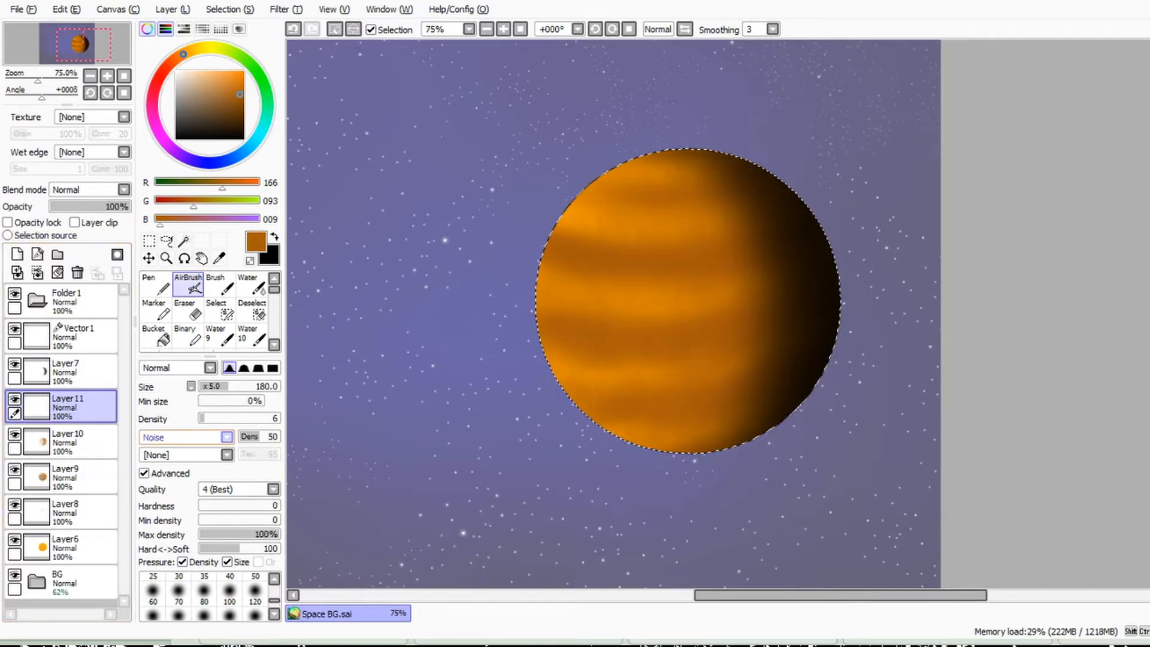
click(180, 539)
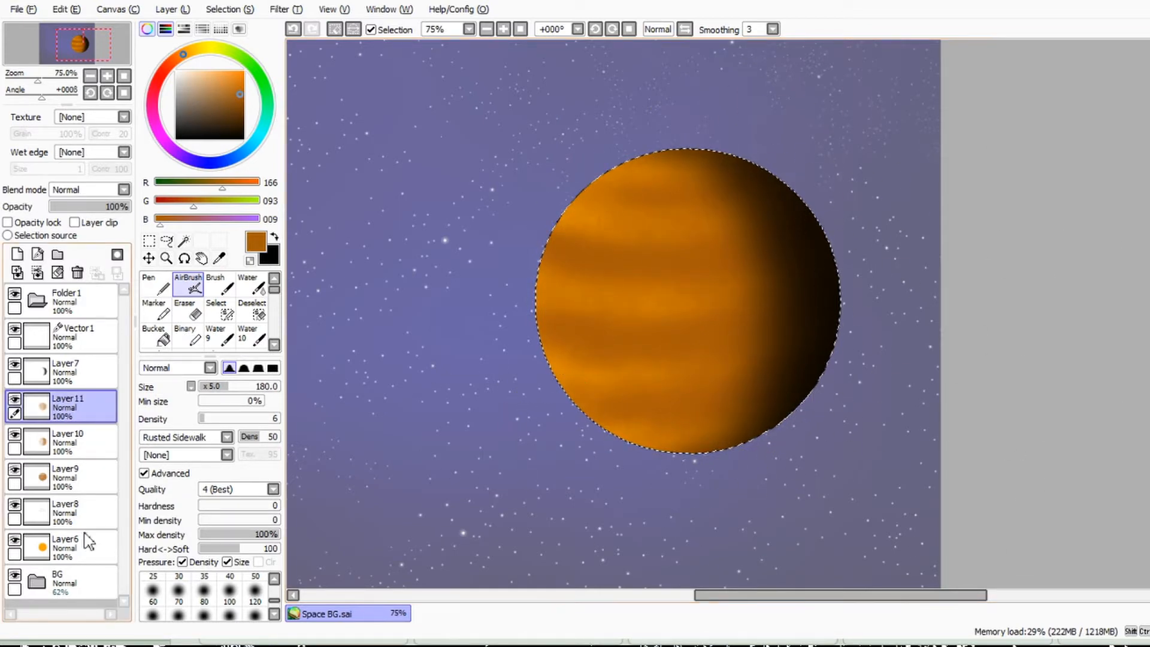
click(124, 189)
click(128, 274)
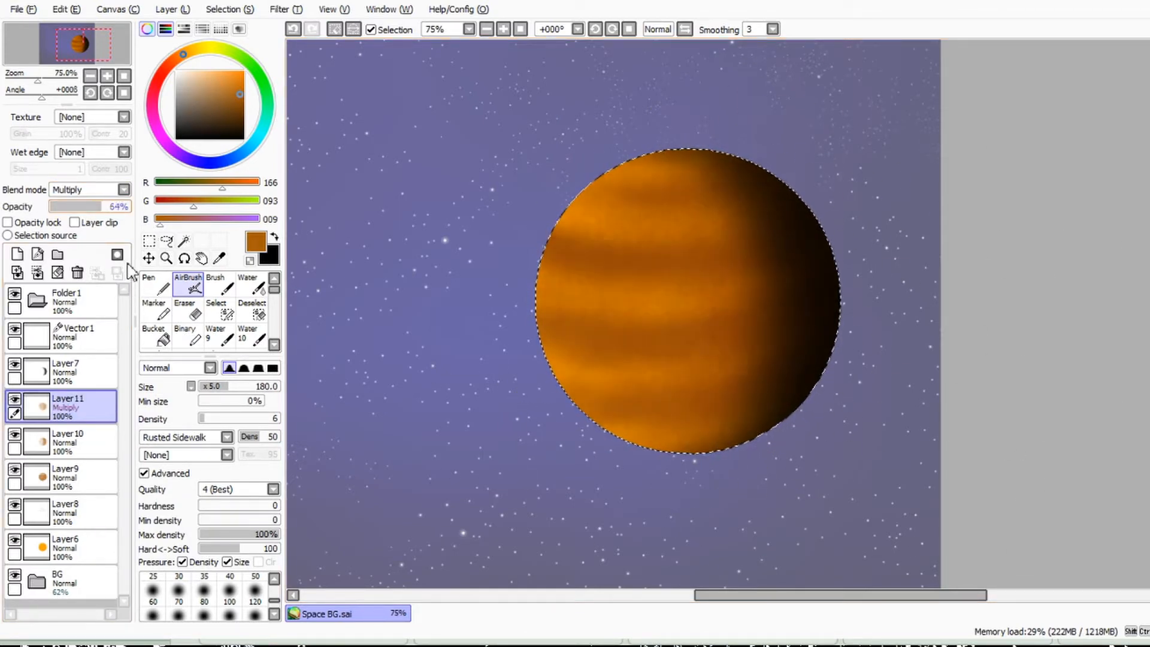
key(Down)
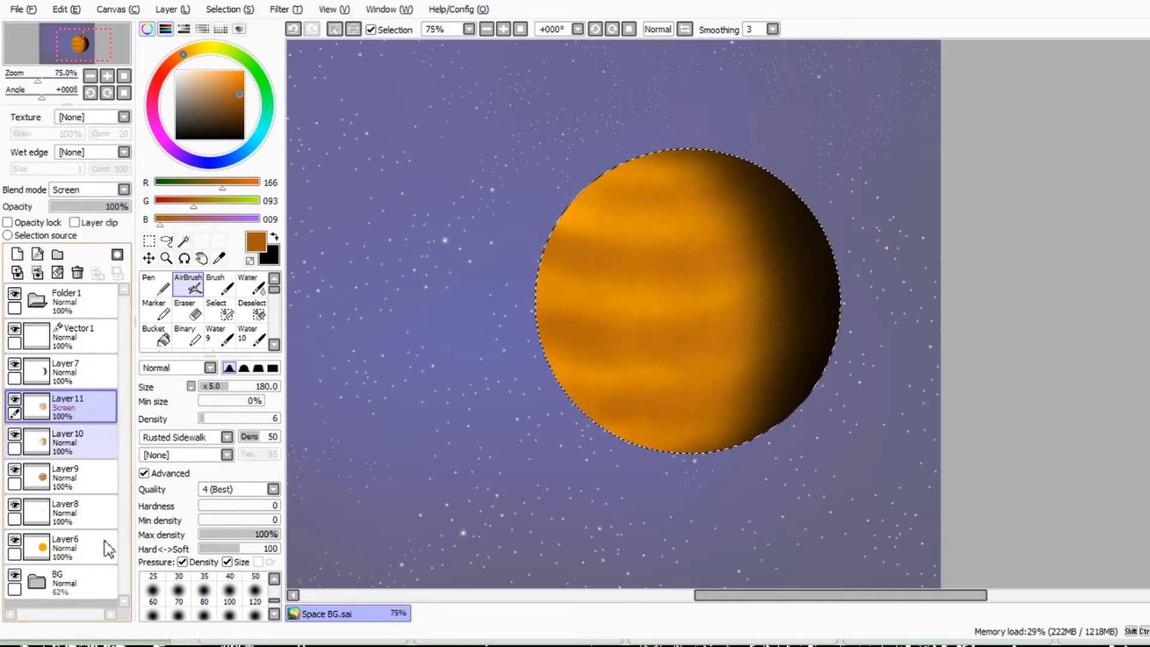
key(Down)
Step: Try different blend modes on Layer10, and set it to ‰A‰e at 30% opacity
click(75, 443)
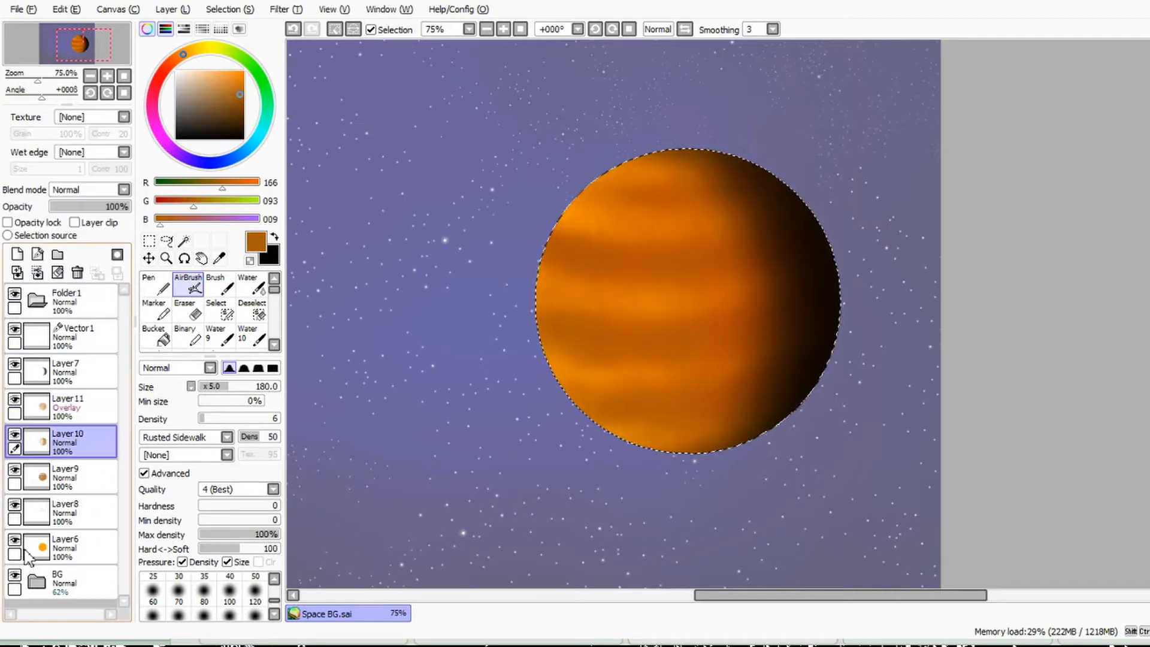
click(90, 191)
click(91, 223)
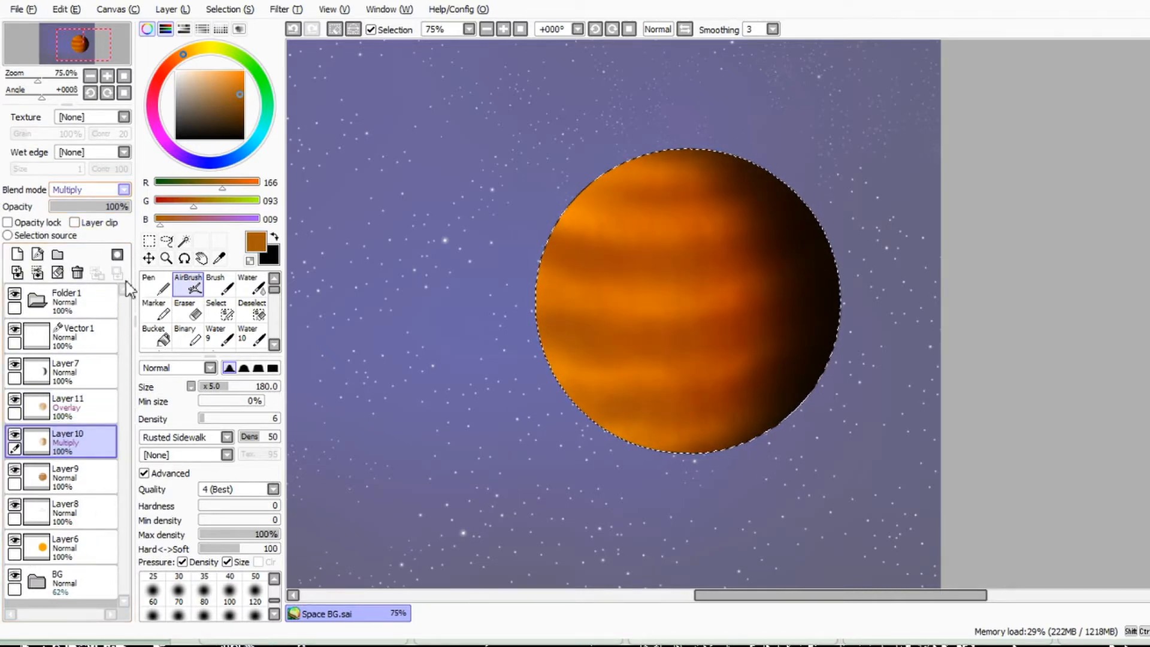
key(Down)
key(Down)
key(Down)
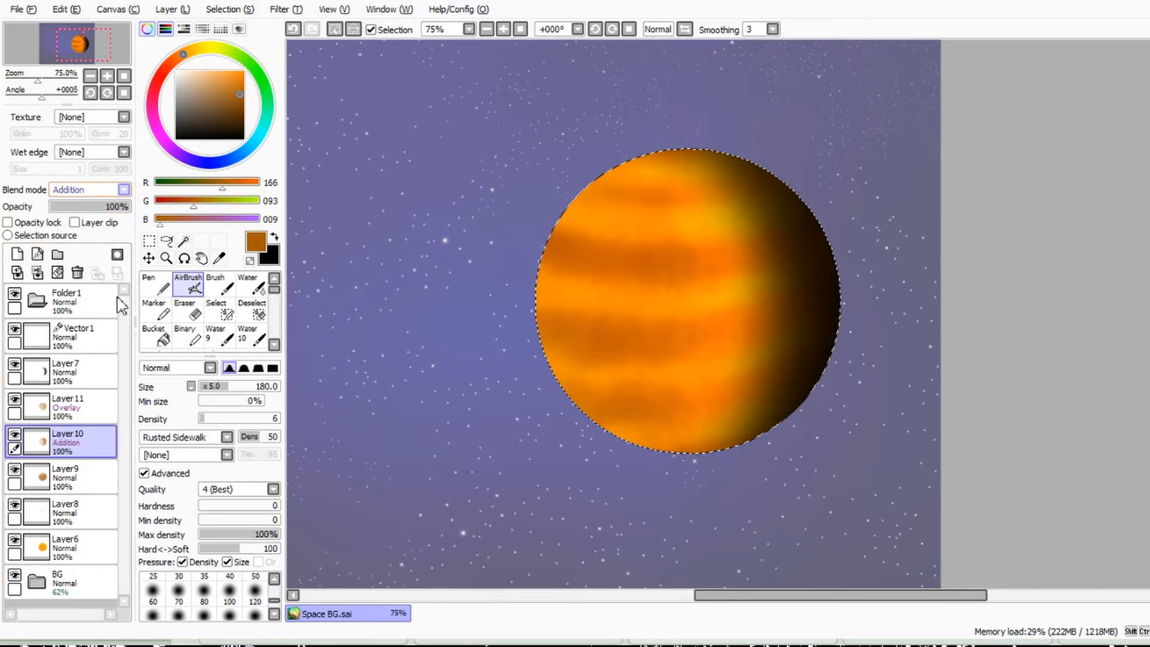
key(Down)
drag(105, 207, 74, 207)
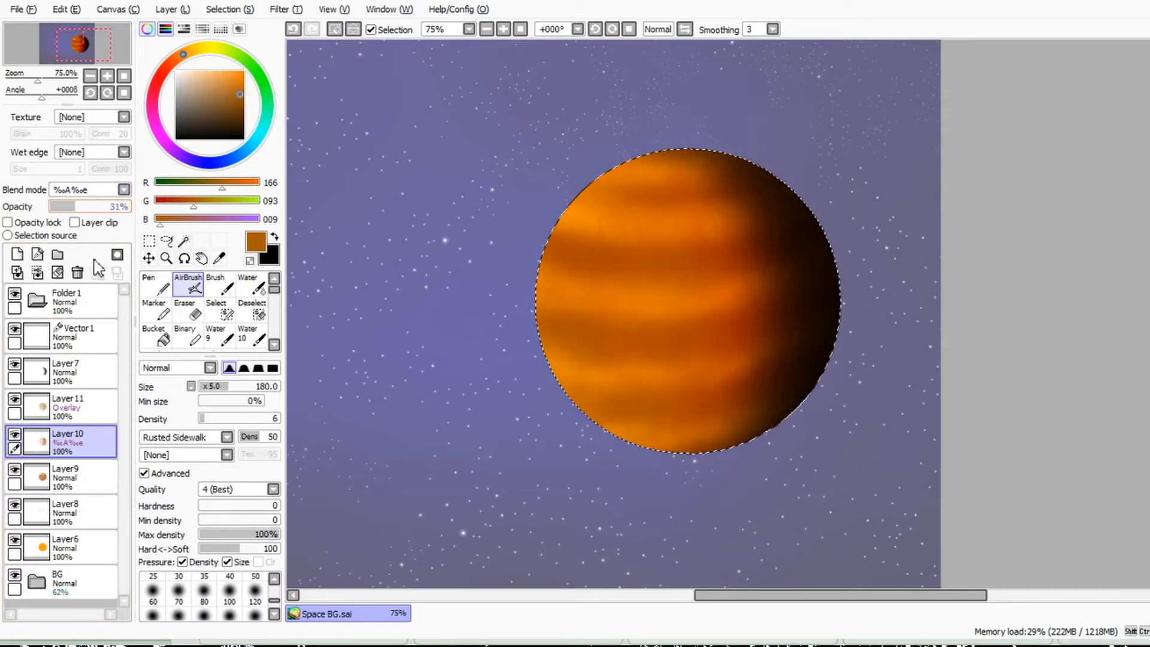
key(Down)
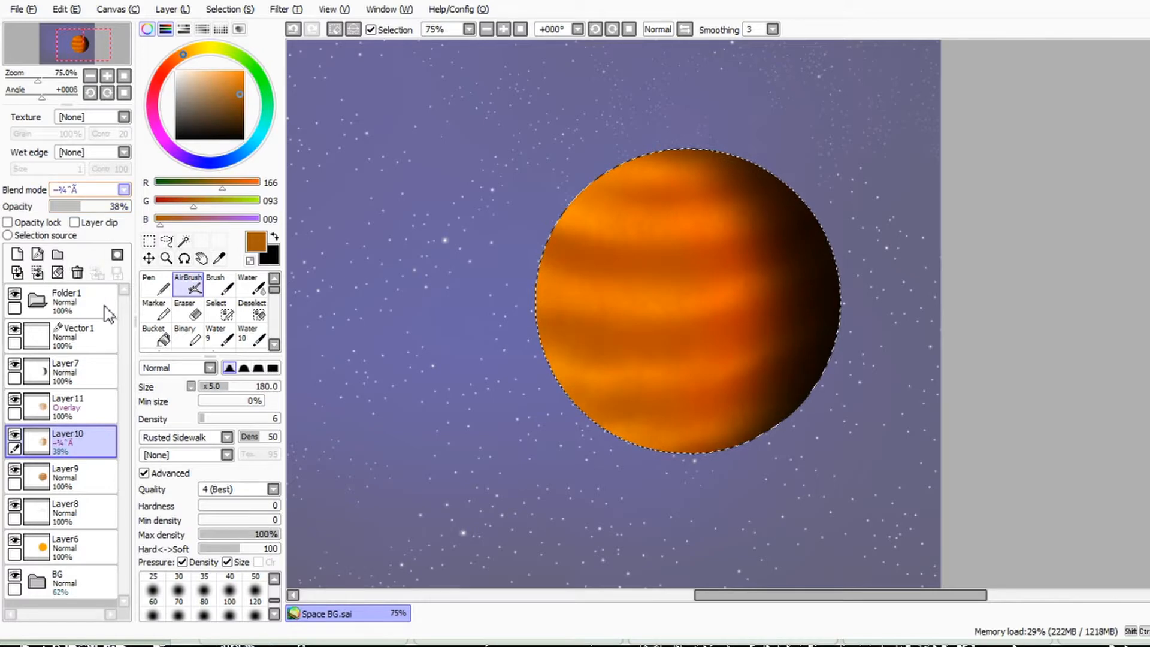
key(Down)
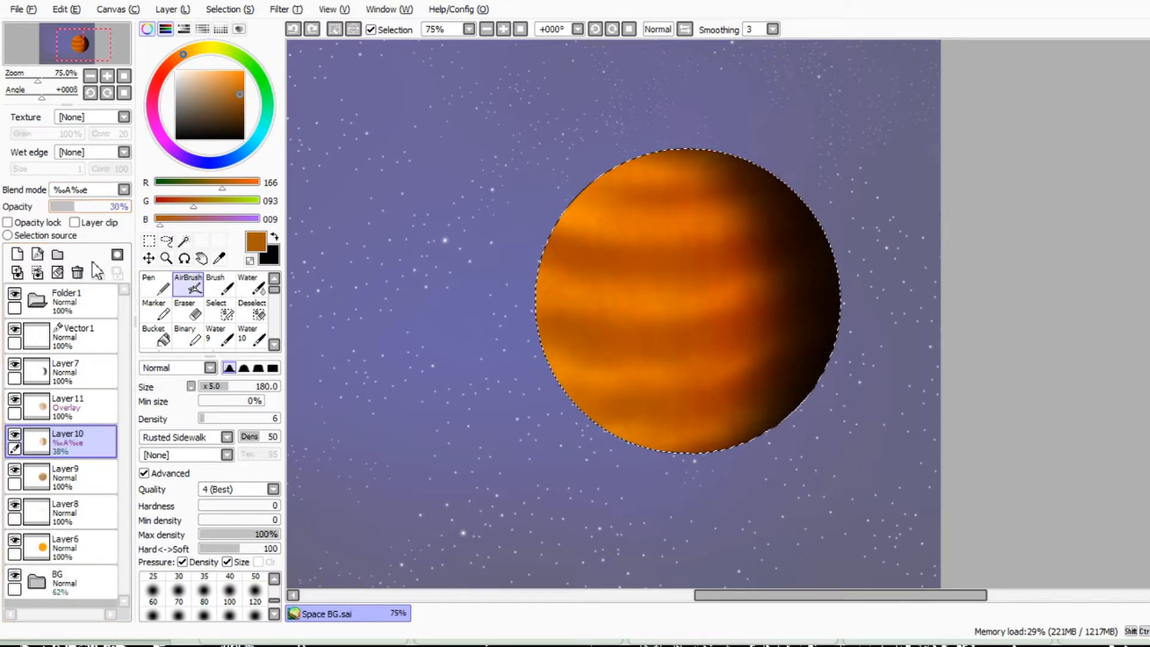
Step: Compare several blend modes on Layer9 and set it to Multiply
click(37, 476)
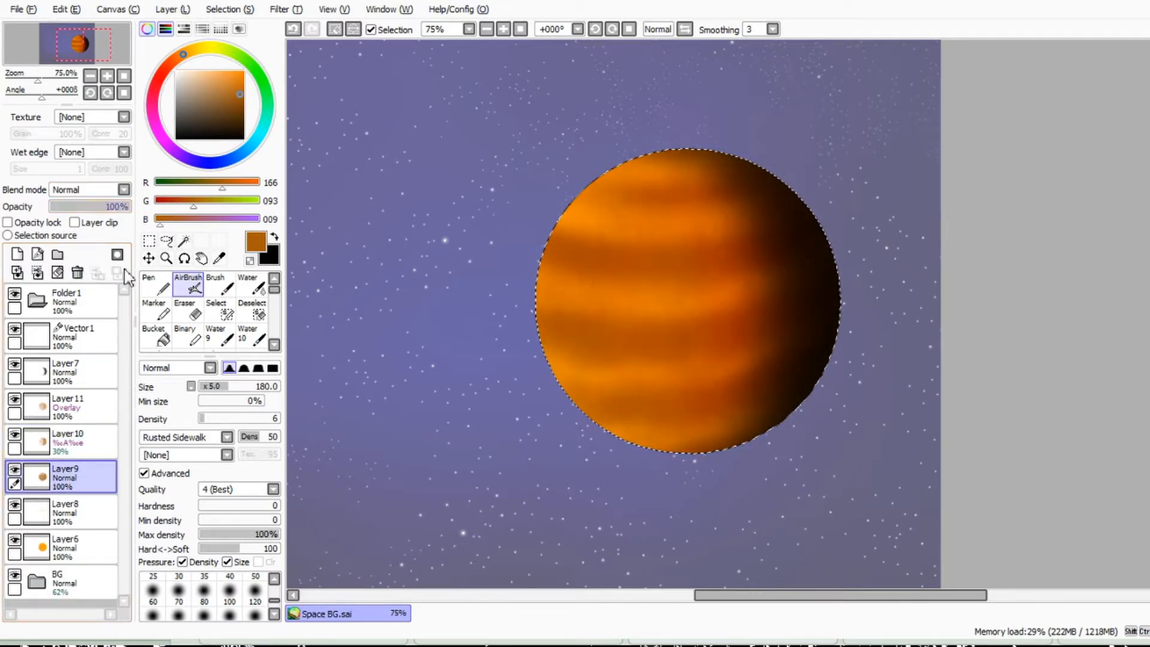
click(98, 190)
click(98, 216)
key(Down)
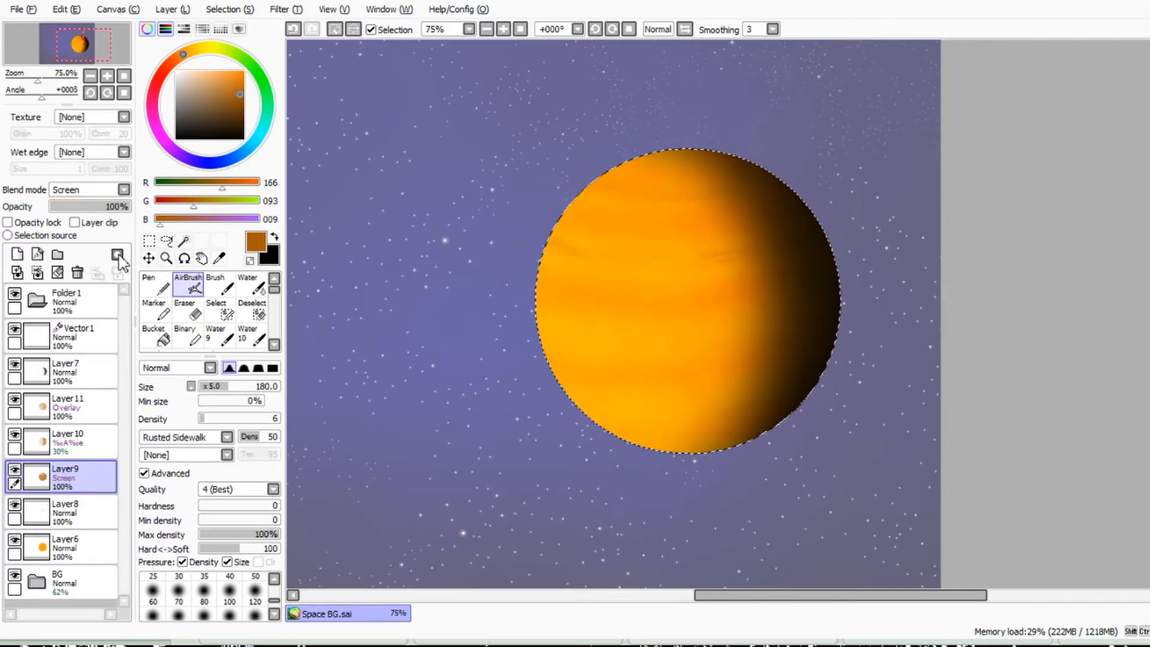
key(Down)
key(Down)
key(Up)
key(Up)
key(Up)
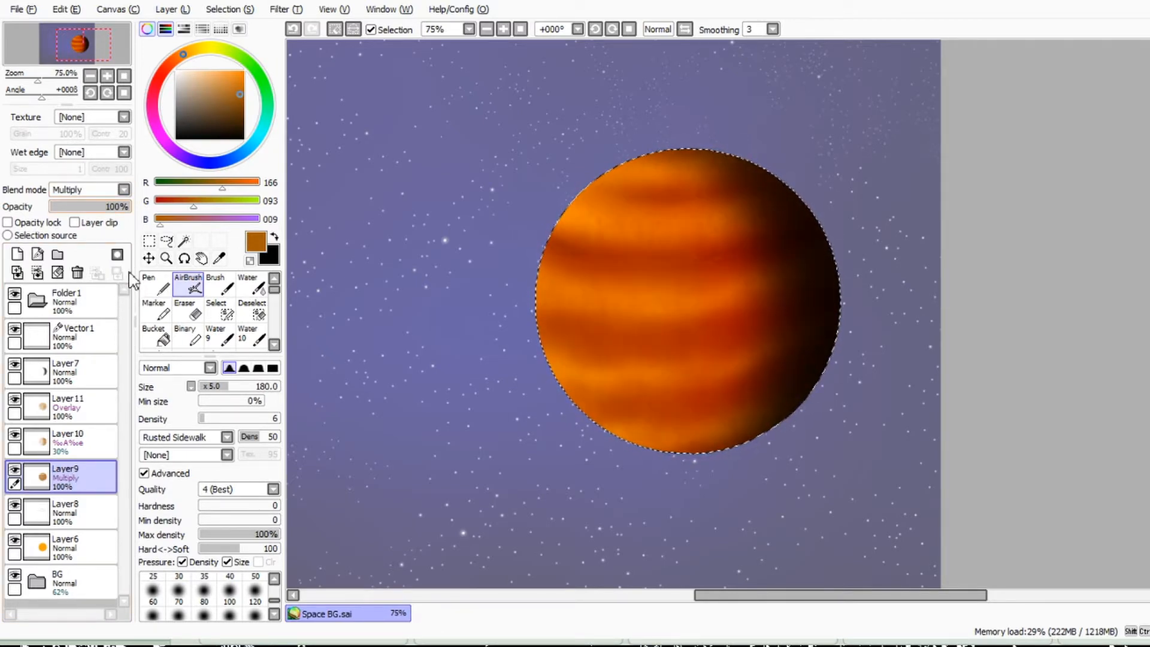
Step: Airbrush thin brown streaks along the planet's bands at size 5 on Layer8 and a new layer above it
drag(226, 387, 198, 386)
ctrl+click(785, 387)
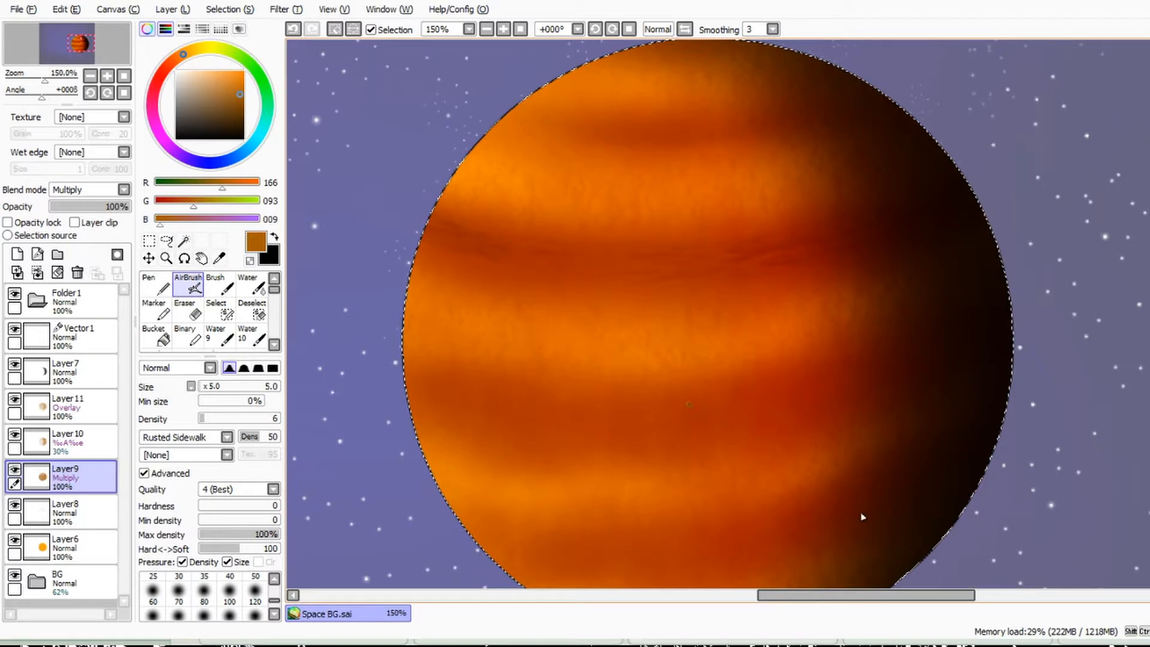
click(75, 513)
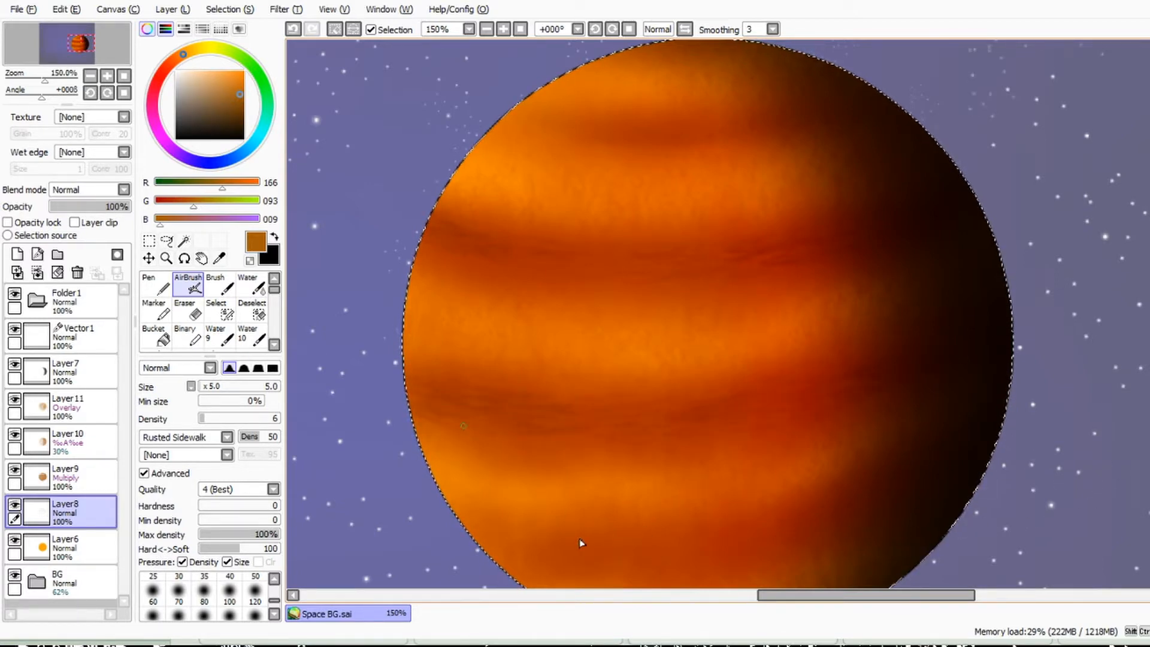
scroll(679, 199, up, 1)
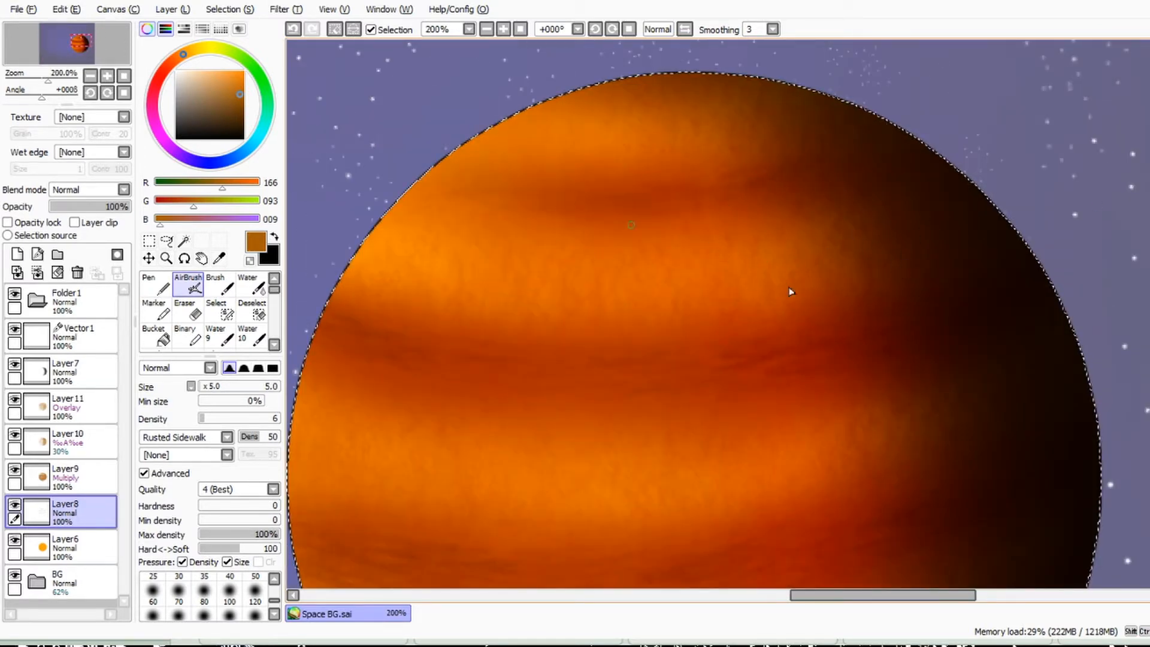
scroll(917, 245, down, 2)
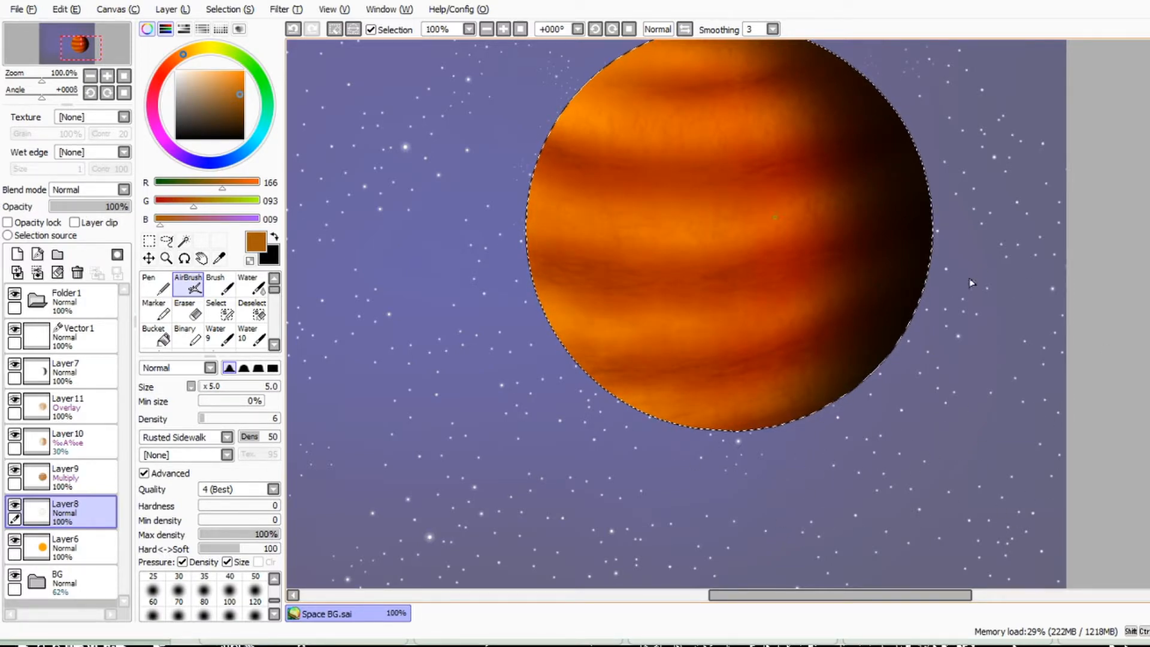
scroll(993, 271, up, 2)
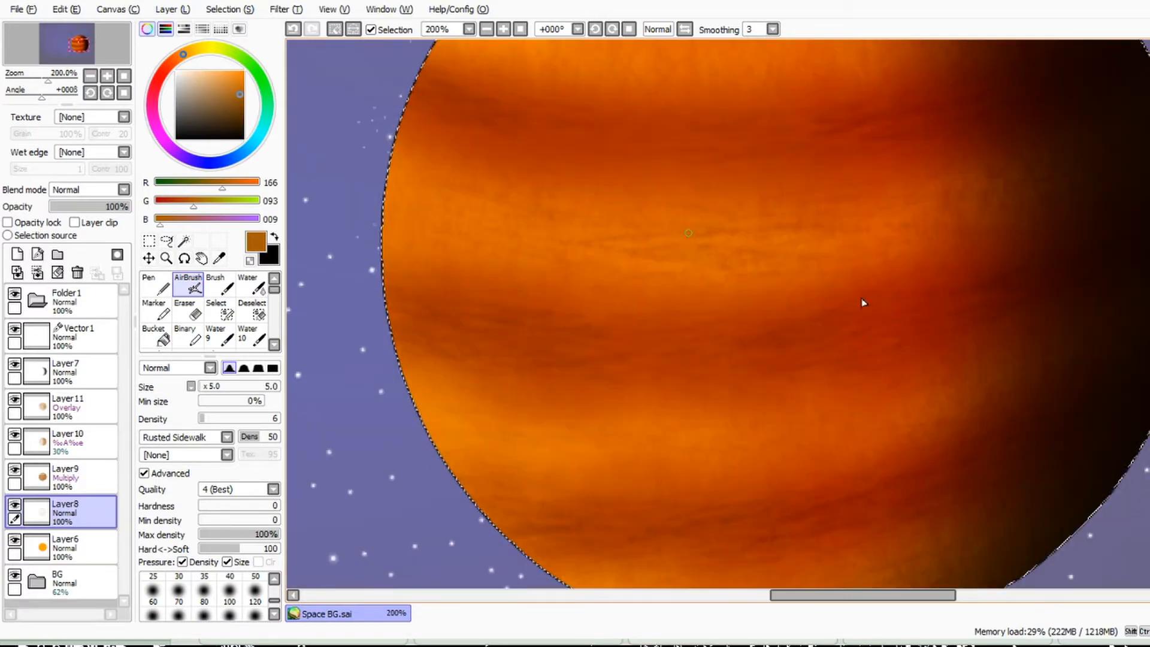
scroll(608, 284, down, 3)
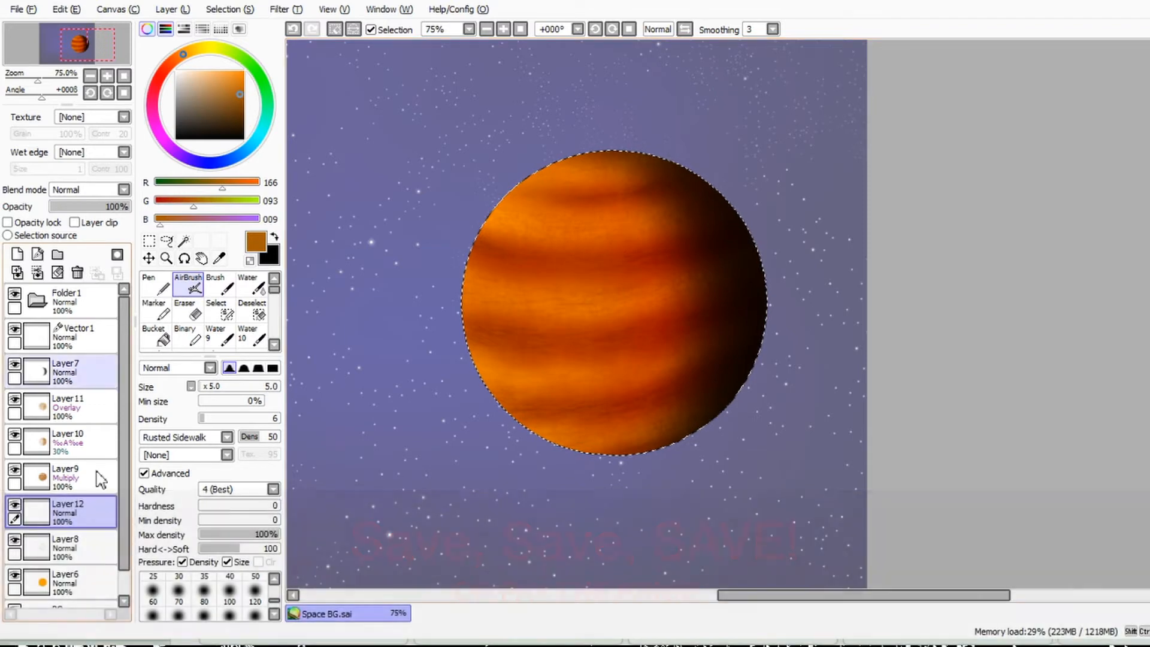
Step: Compare several blend modes on Layer12 and set it to Addition
click(75, 222)
click(124, 190)
click(116, 255)
click(124, 190)
click(114, 285)
click(124, 190)
click(102, 344)
click(120, 190)
click(108, 219)
click(120, 190)
click(101, 345)
click(120, 190)
click(102, 318)
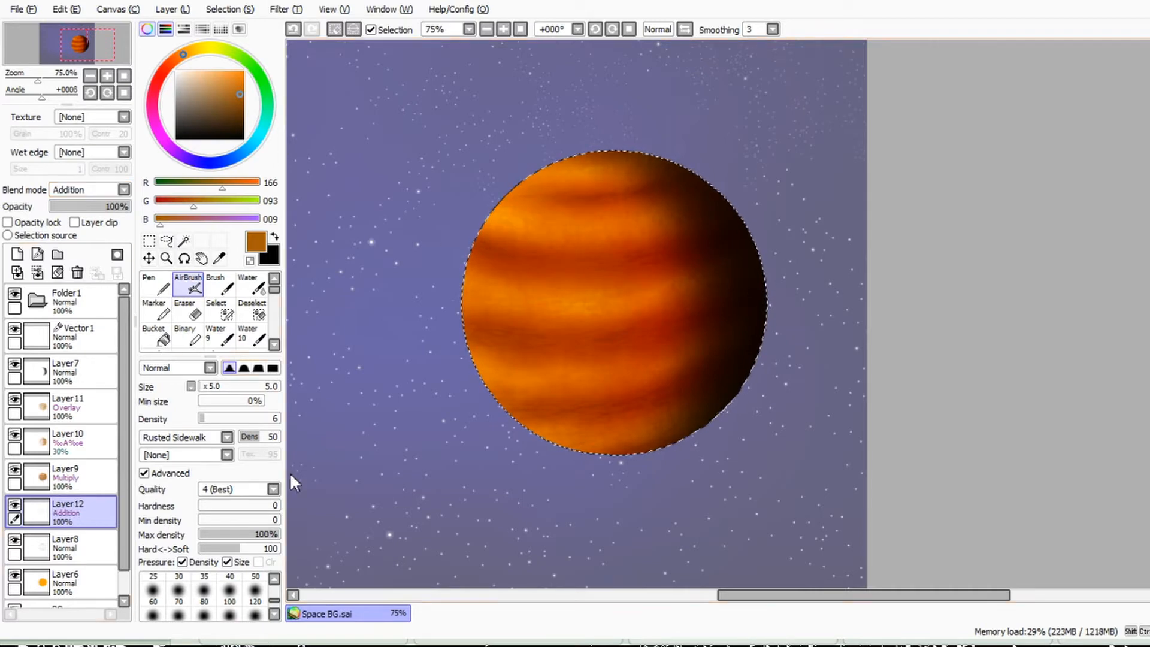
Step: Clear the selection around the planet and recolour its outline on Vector1 with the current brown
click(78, 478)
click(204, 592)
drag(645, 181, 550, 179)
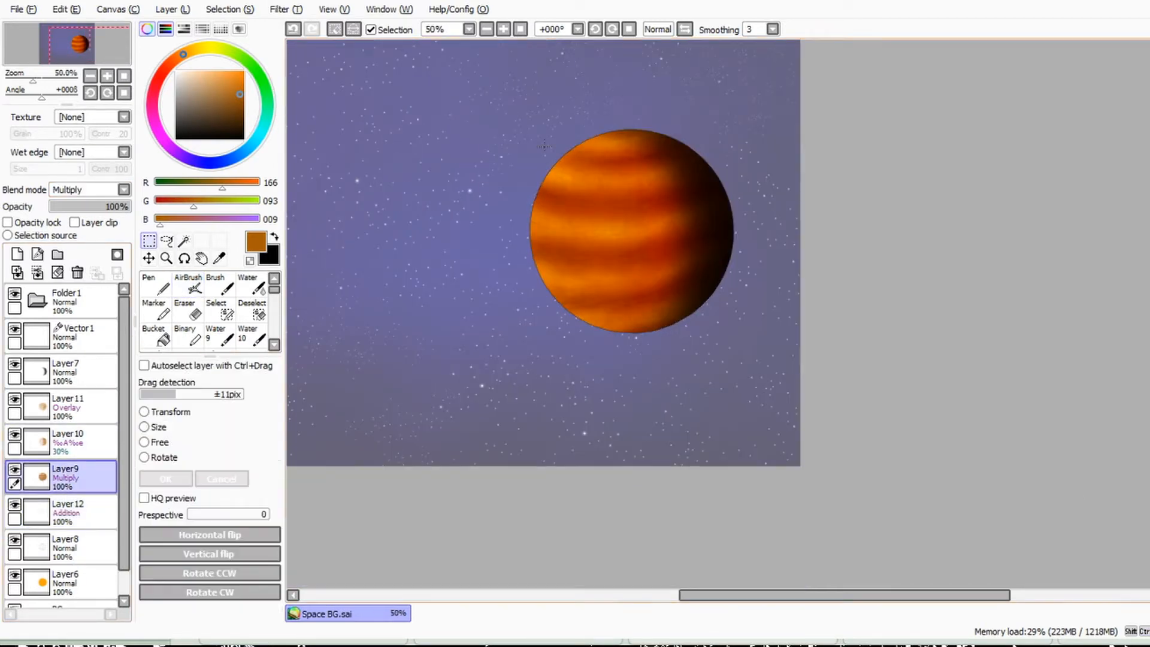
key(ctrl+d)
click(80, 337)
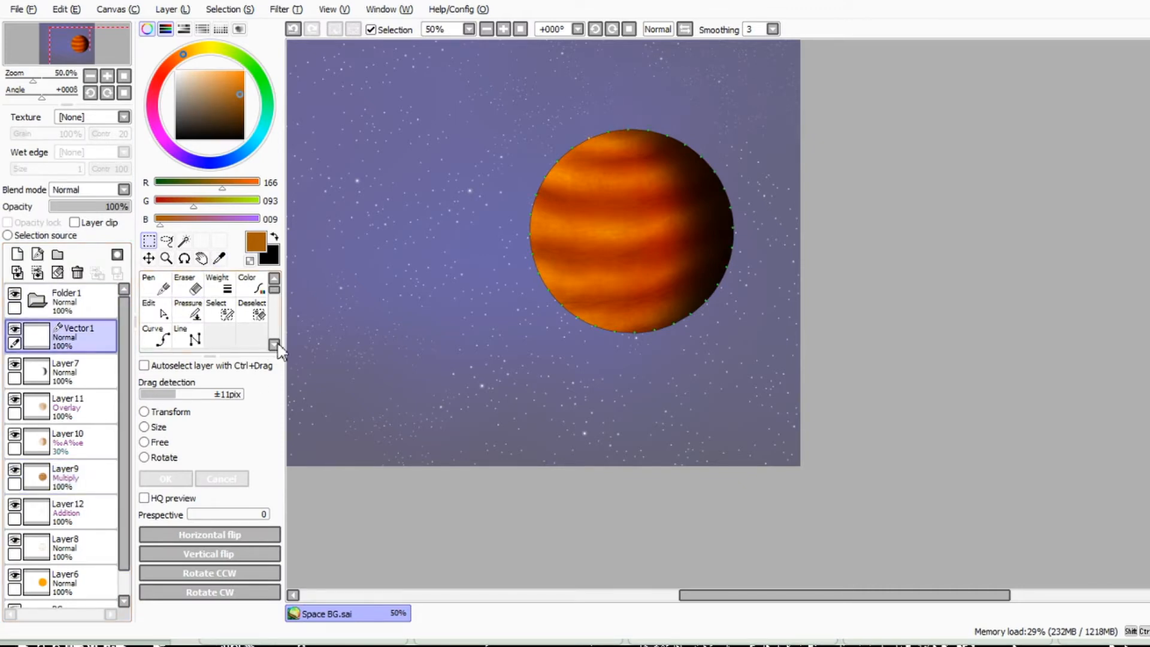
click(248, 286)
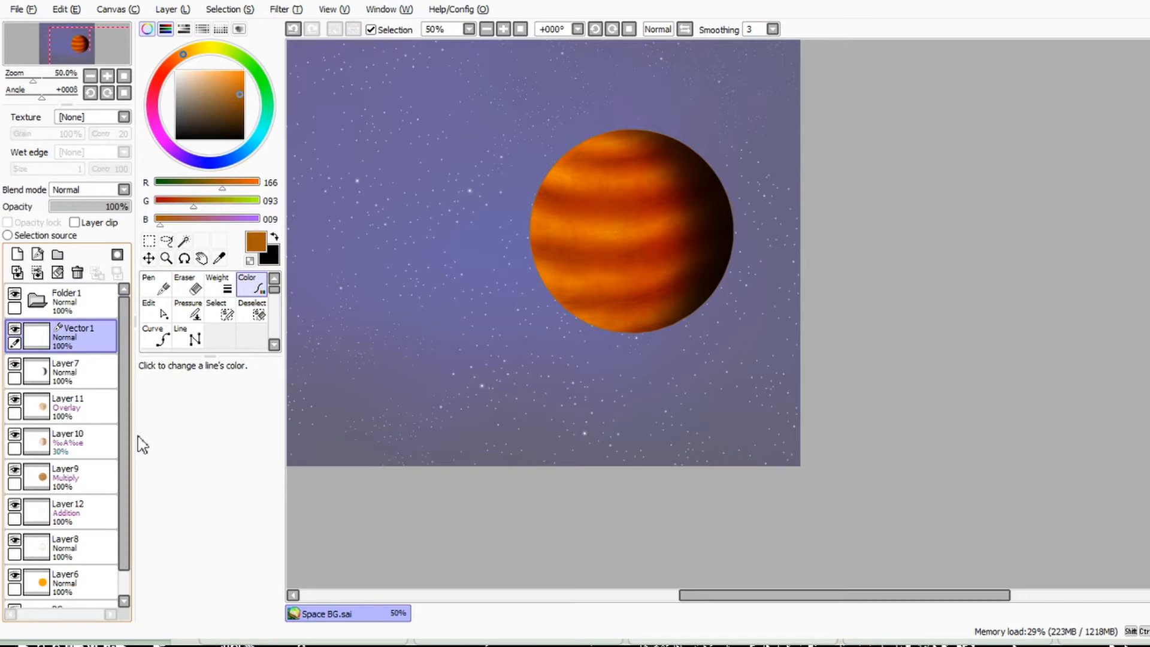
Step: Rename Folder1 as Planet and try to move Vector1, Layer7 and Layer11 into it
click(62, 305)
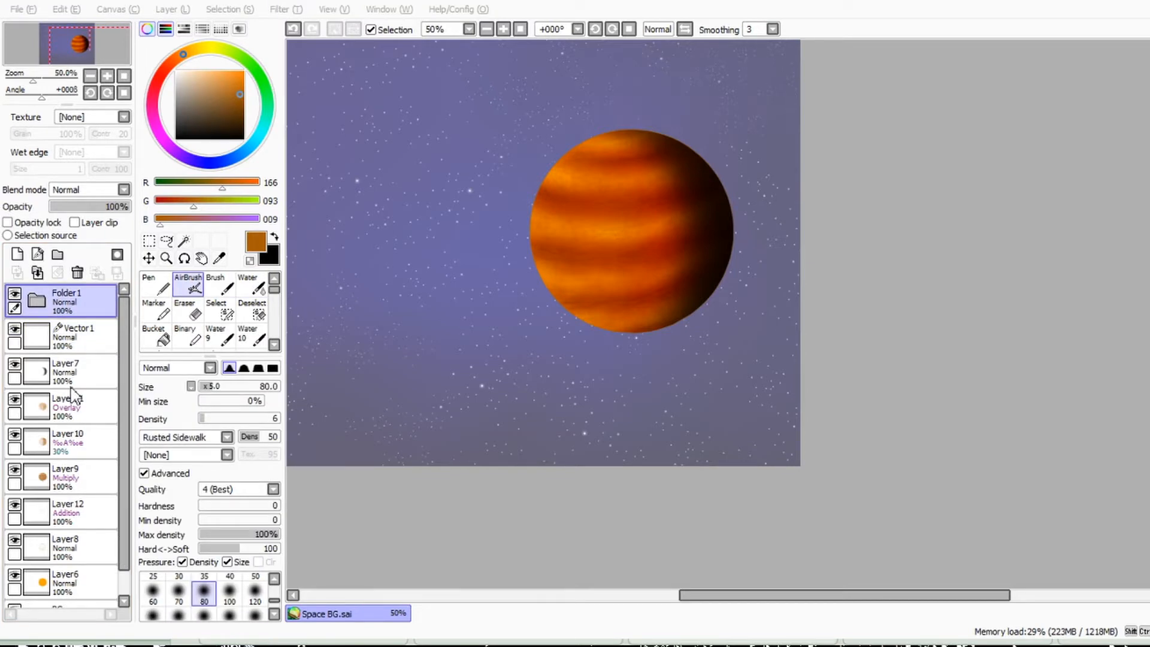
text(Planet)
key(Return)
click(37, 300)
drag(50, 333, 63, 312)
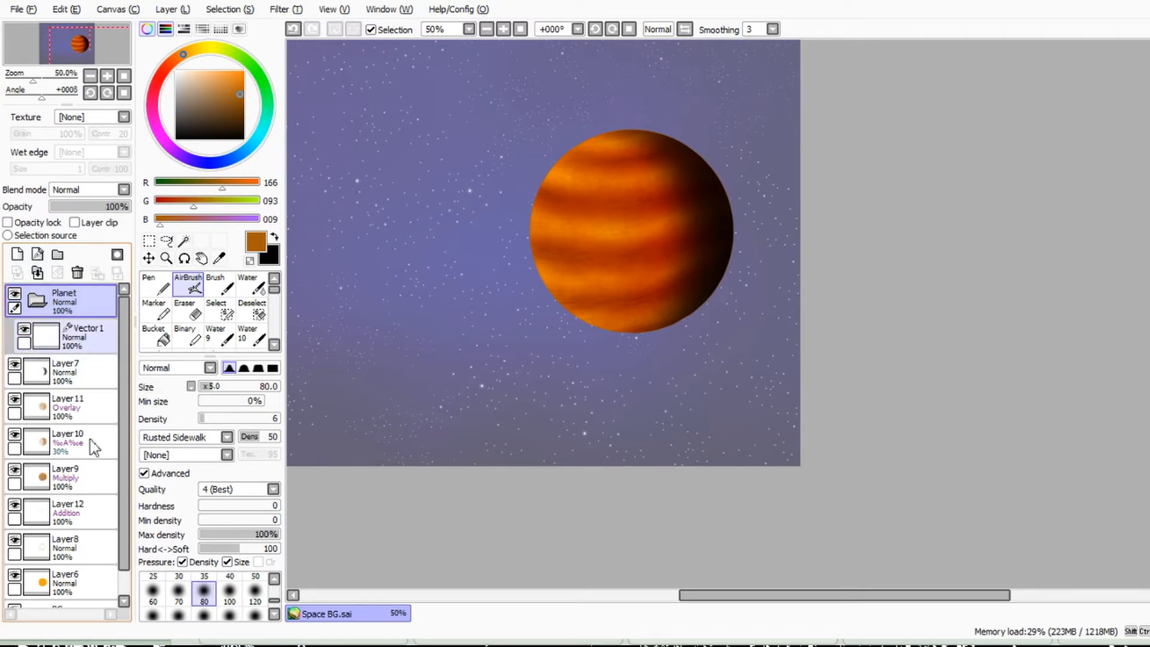
drag(93, 471, 92, 448)
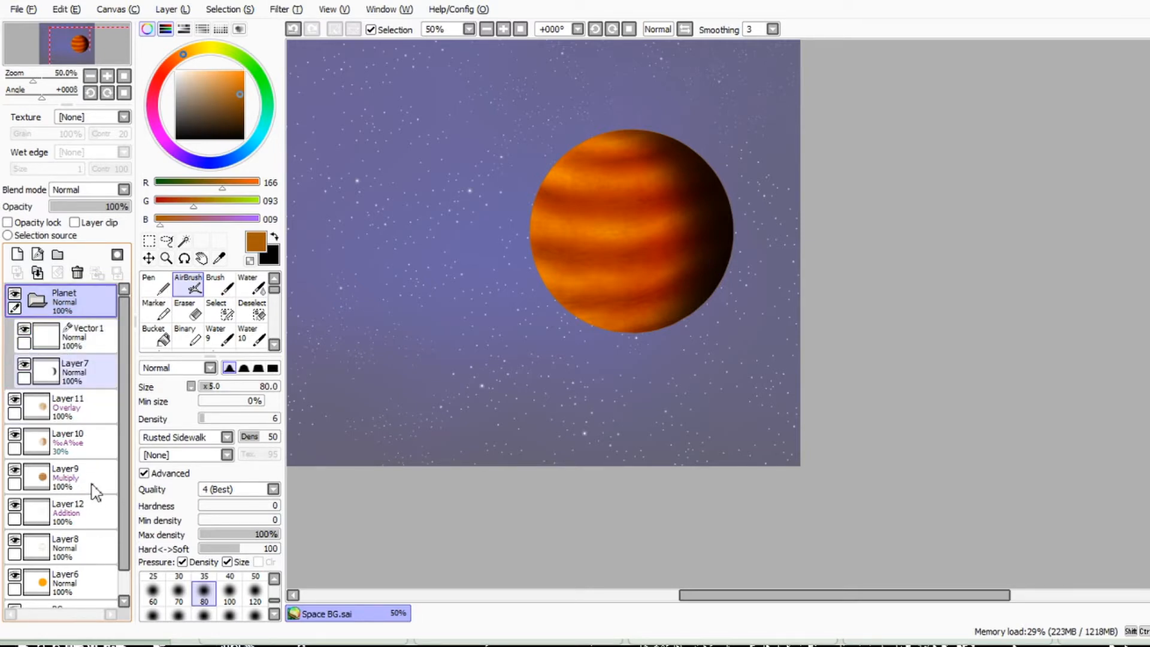
drag(87, 405, 87, 387)
key(ctrl+z)
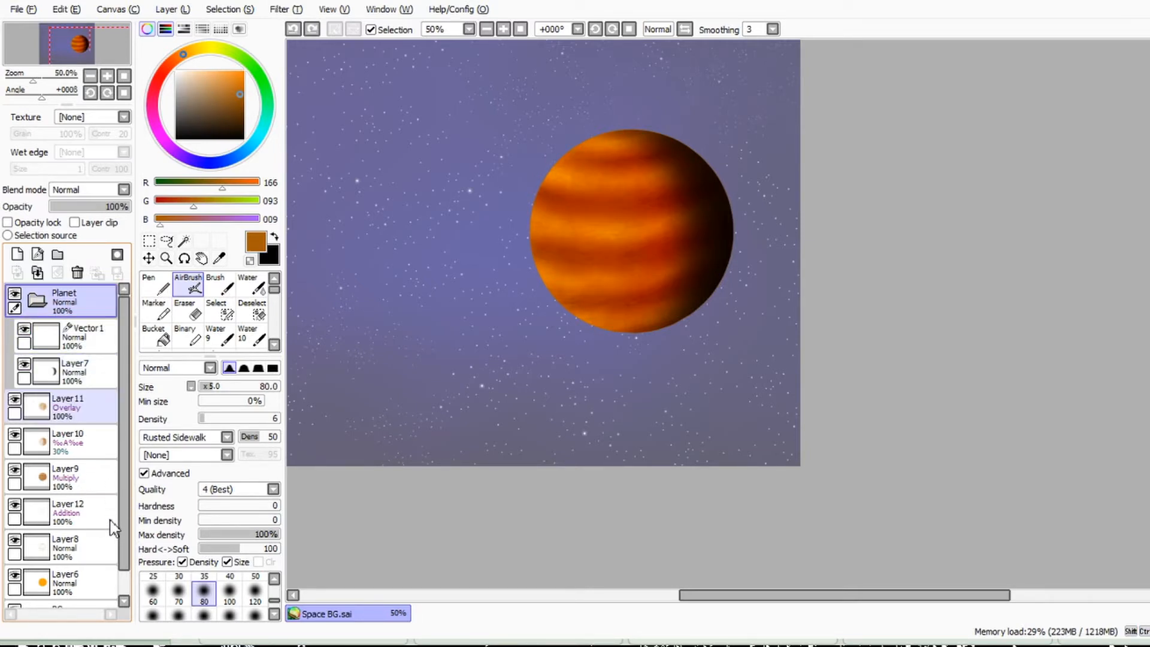
Step: Undo the grouping of the planet's layers into the Planet folder
click(37, 301)
drag(71, 302, 77, 273)
key(ctrl+z)
key(ctrl+z)
key(ctrl+z)
key(ctrl+z)
Step: Set the BG folder's opacity to 100% and add a new layer above Stars inside it
click(84, 582)
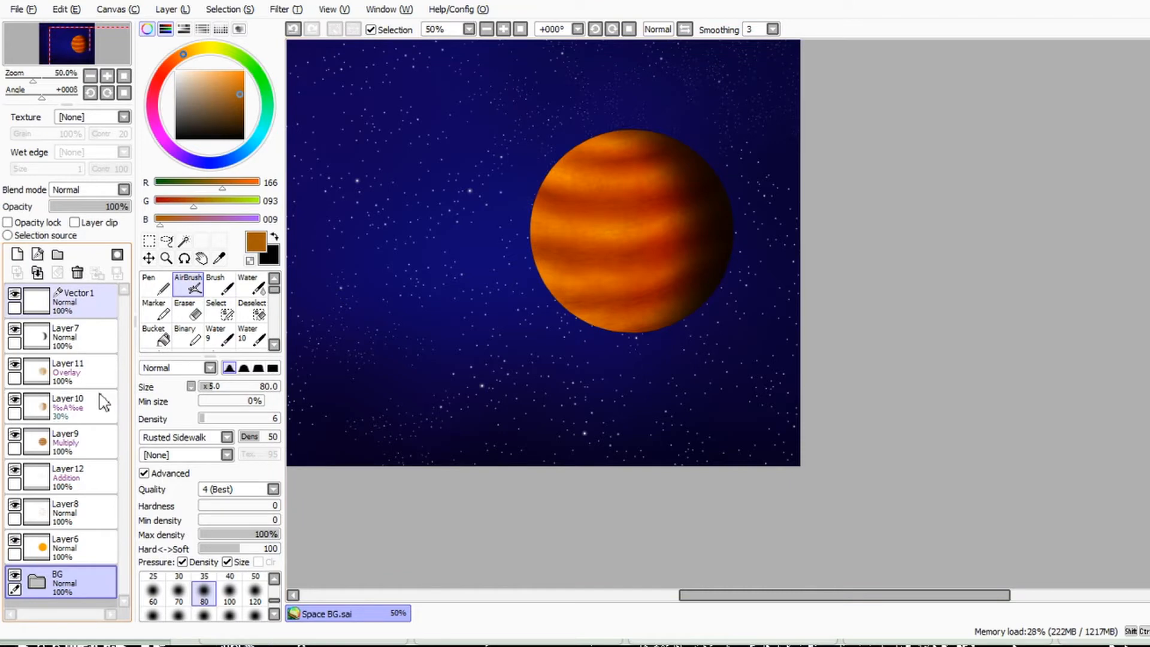
click(36, 581)
drag(126, 424, 120, 513)
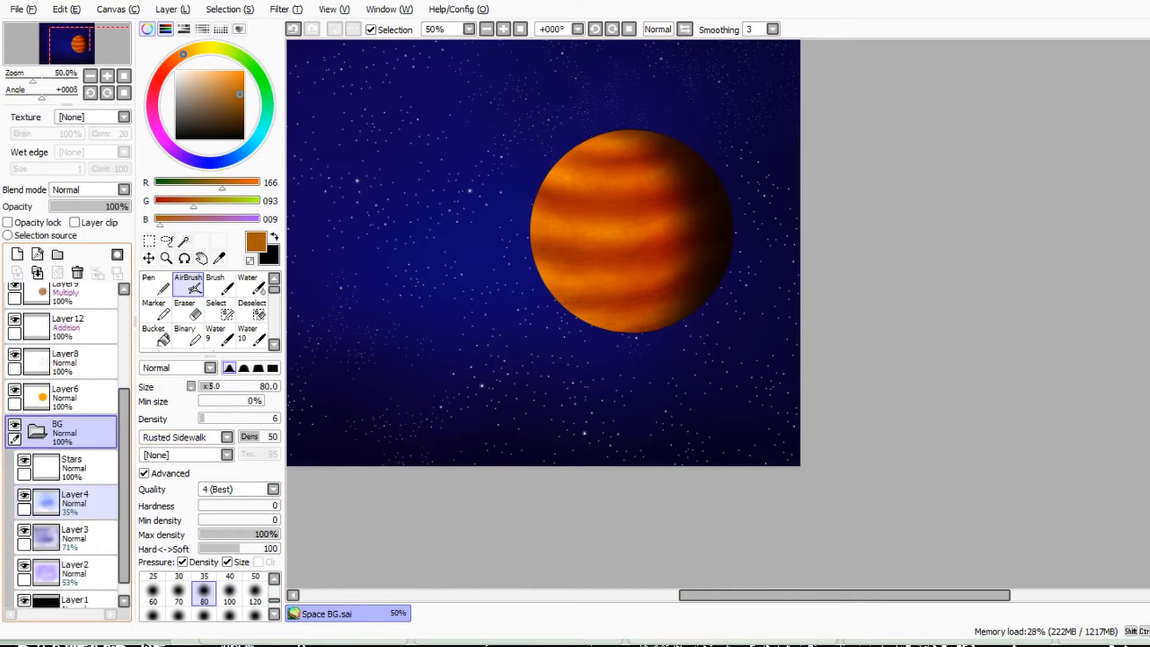
click(82, 471)
click(17, 254)
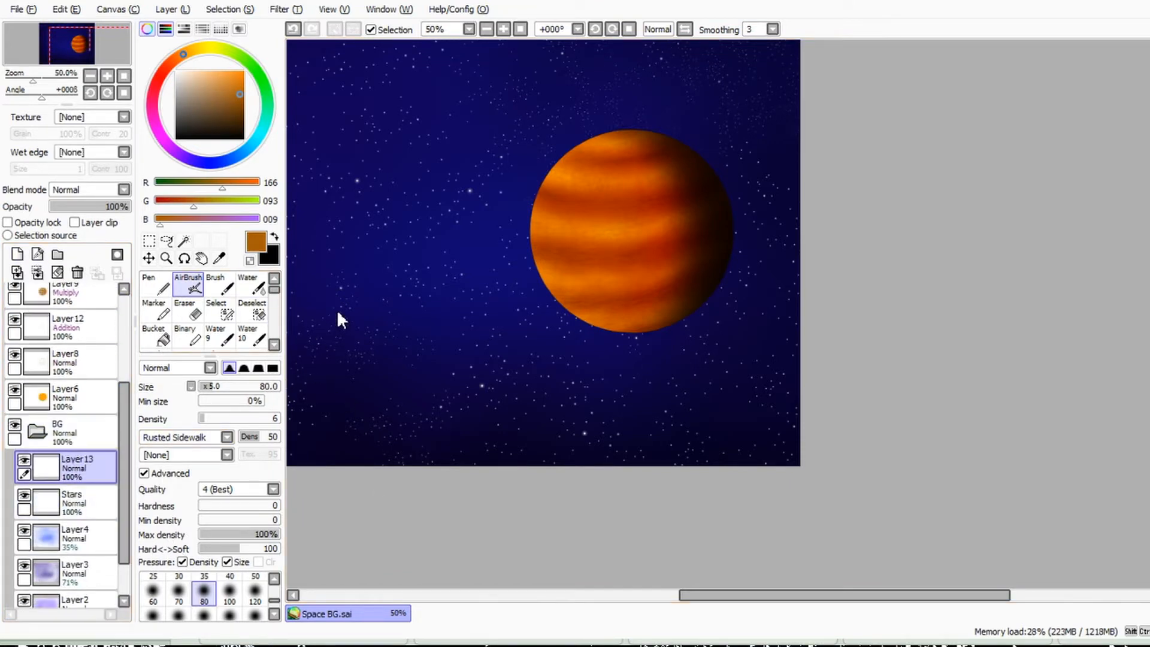
Step: Darken the starry background with soft black airbrush strokes at size 500 on Layer13
key(x)
drag(248, 386, 287, 385)
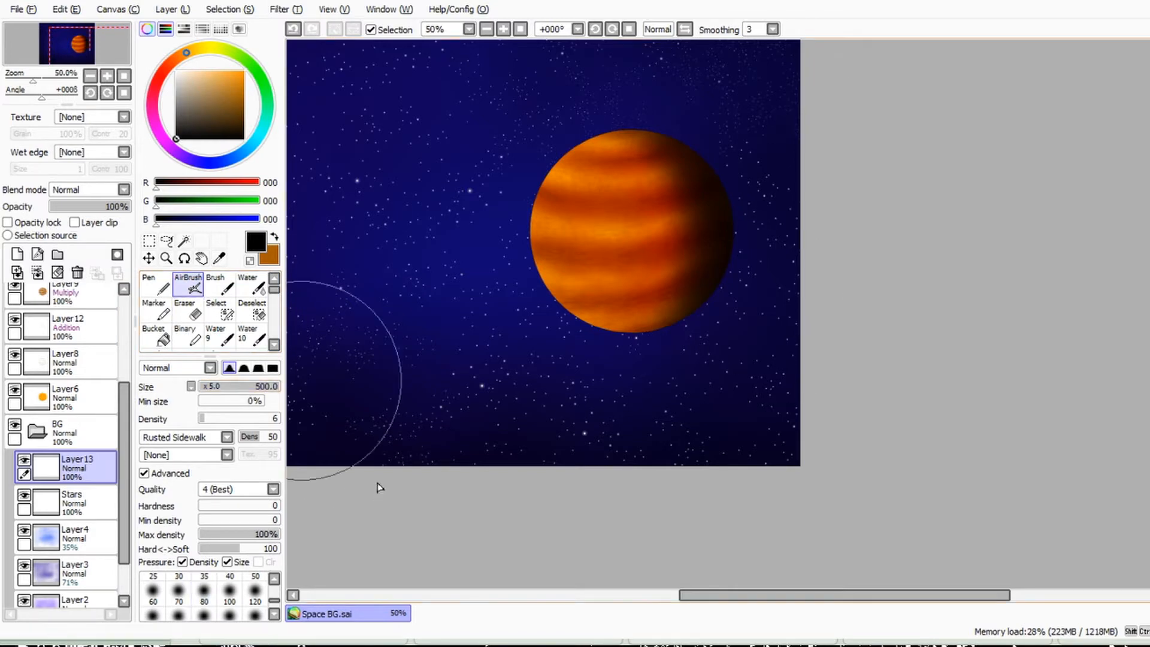
scroll(1132, 506, down, 1)
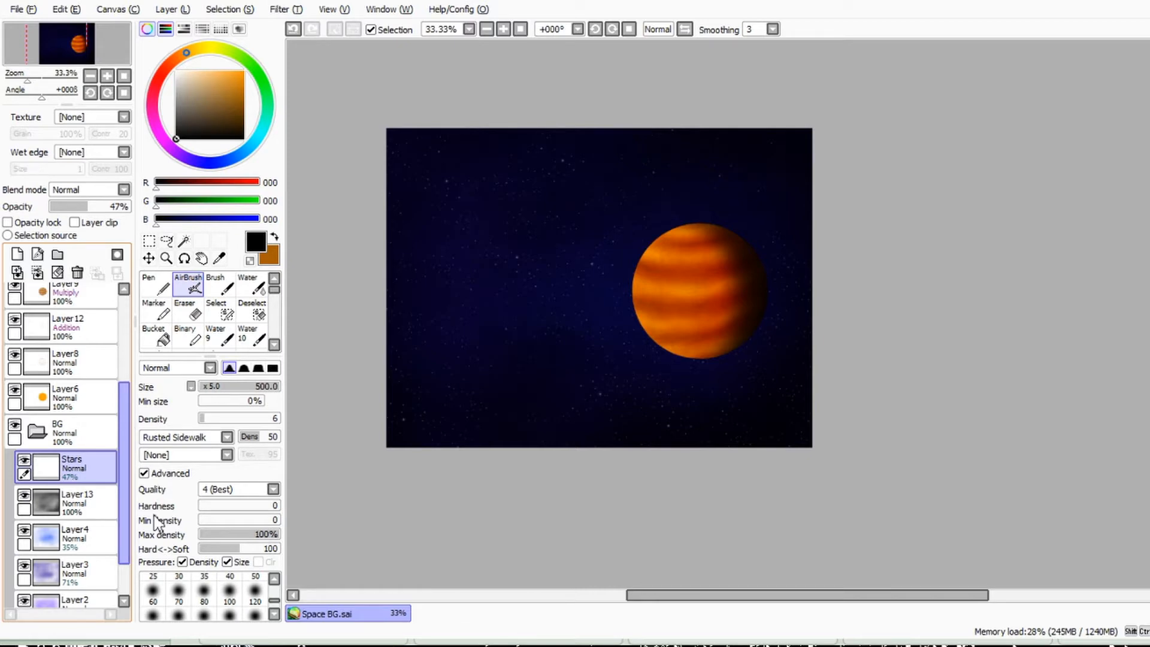
Step: Duplicate Vector1, place the copy directly below Layer6 and rename it Sun
drag(155, 515, 150, 354)
click(96, 303)
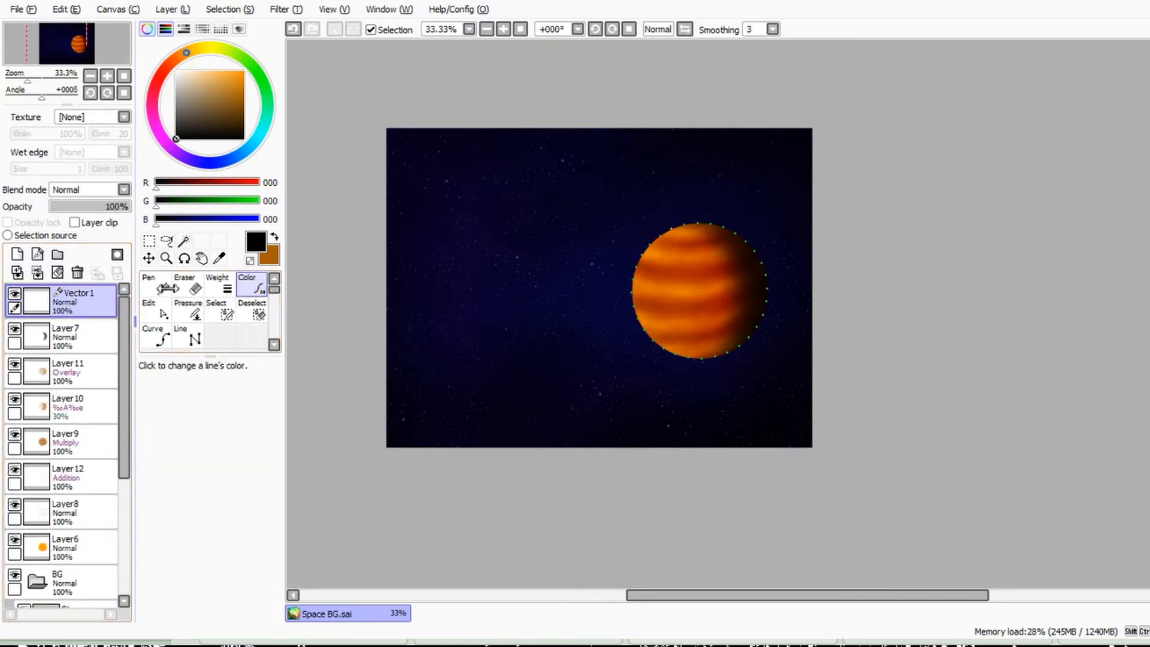
drag(84, 300, 93, 486)
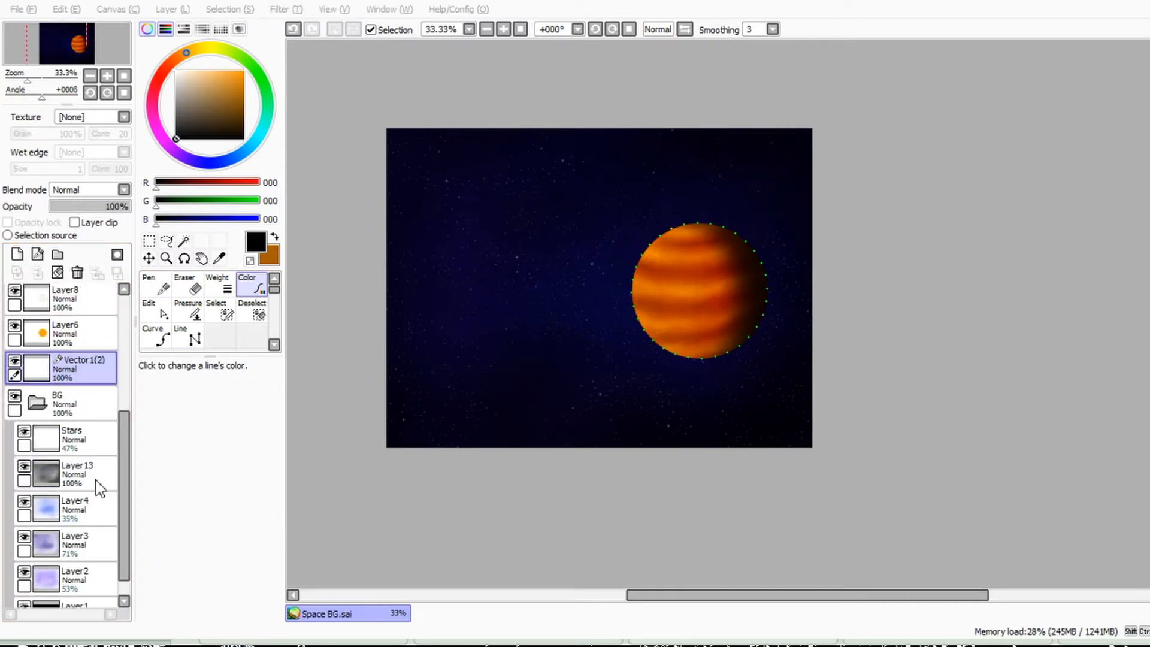
text(Sun)
key(Return)
Step: Add three new layers between the Sun layer and the BG folder
click(18, 255)
drag(48, 369, 42, 415)
click(17, 255)
click(17, 254)
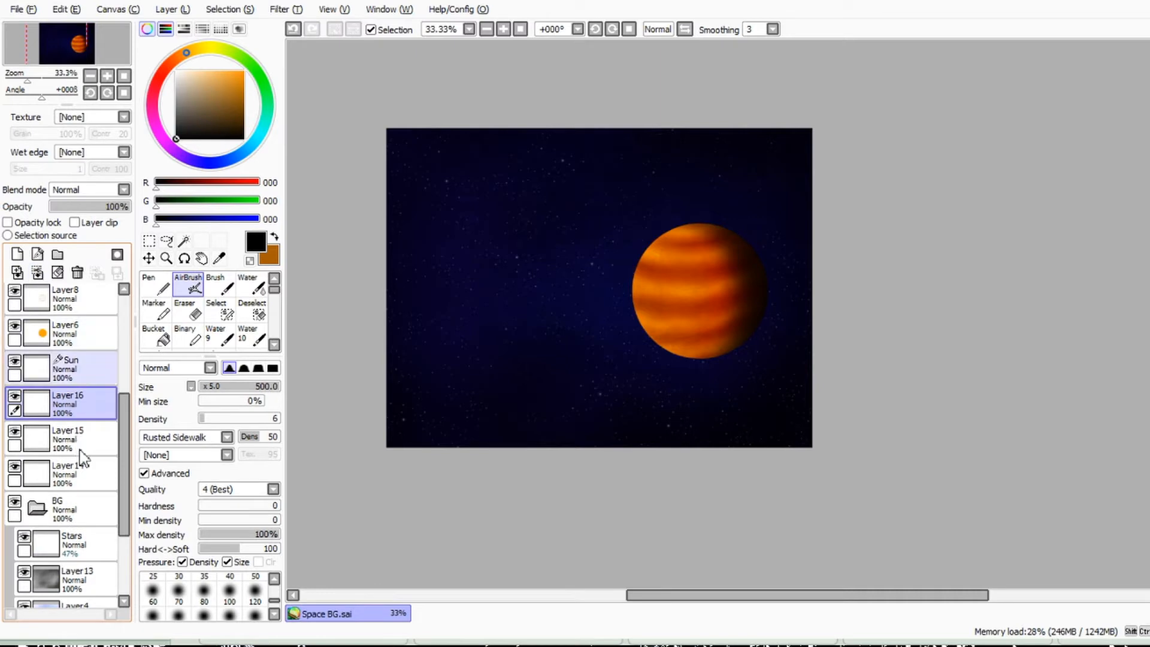
Step: Move the Sun circle up and left so it partly overlaps the planet, and select its interior
click(63, 368)
click(149, 258)
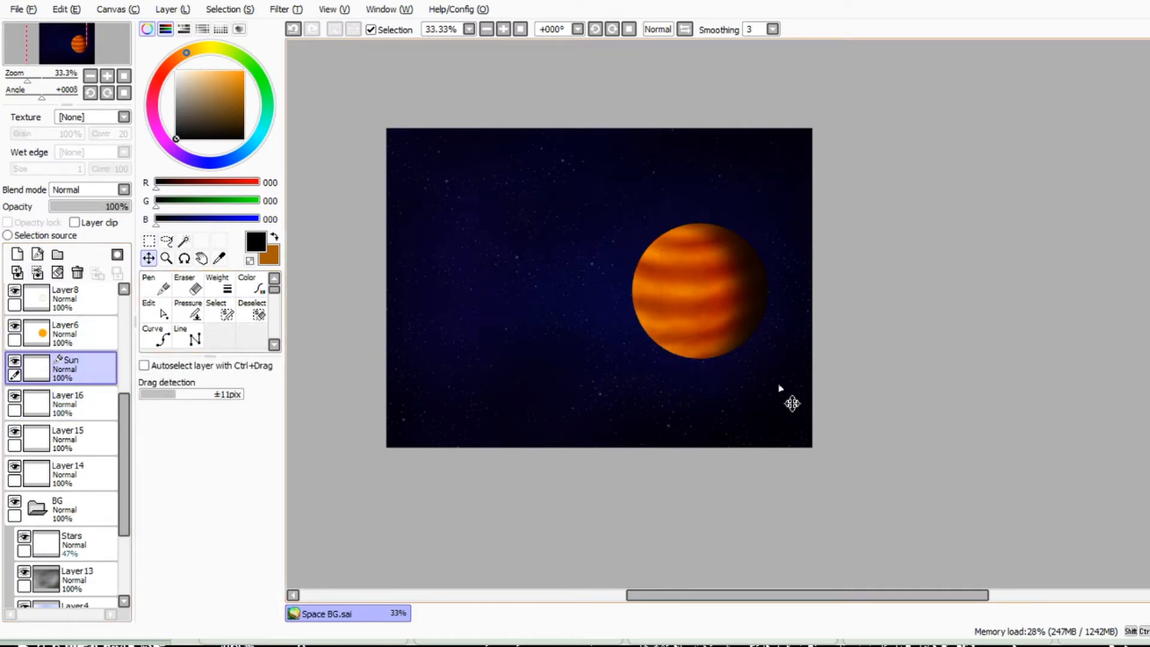
click(796, 389)
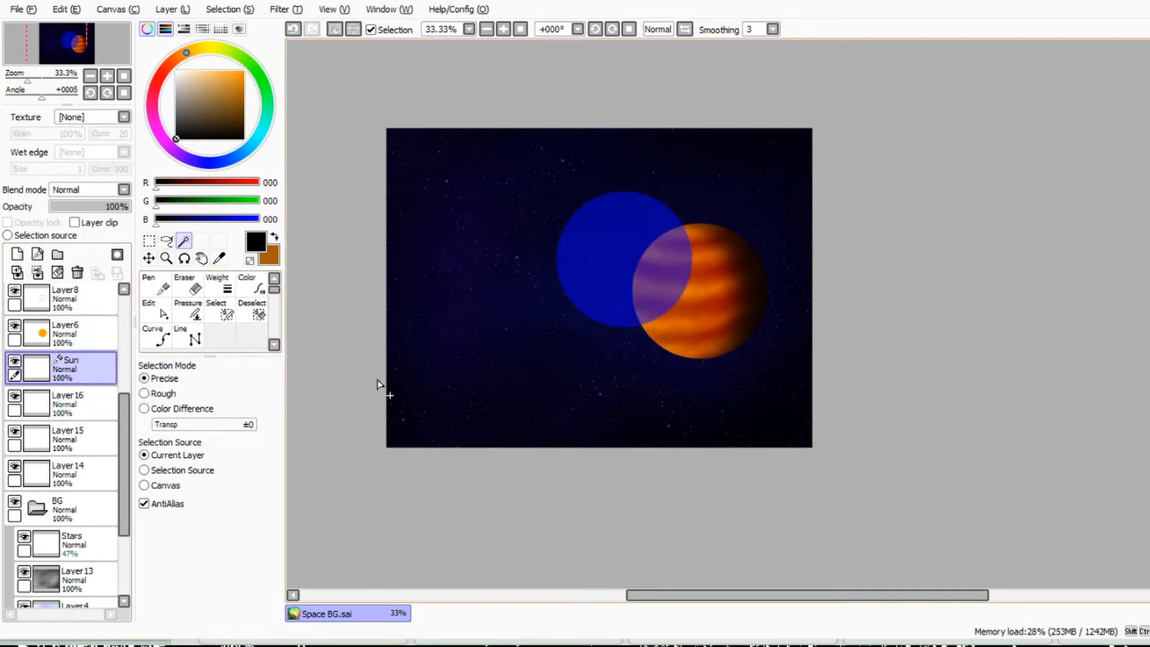
Step: Fill the selected circle on Layer14 with light yellow (R 255, G 210, B 97) and deselect it
click(67, 473)
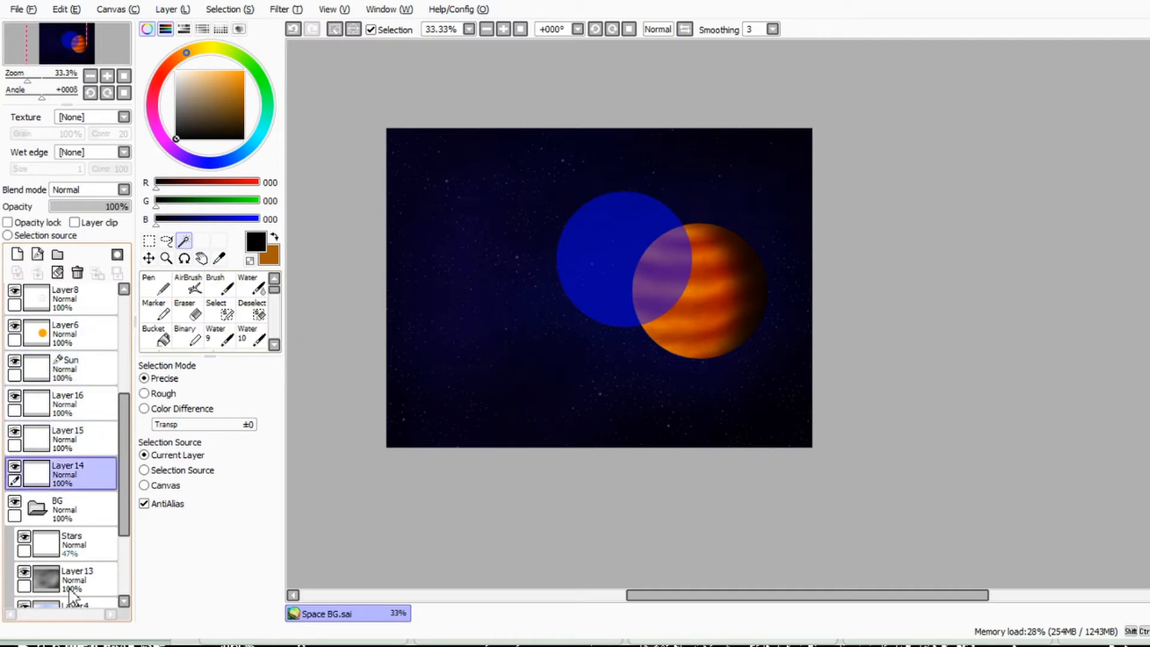
click(211, 79)
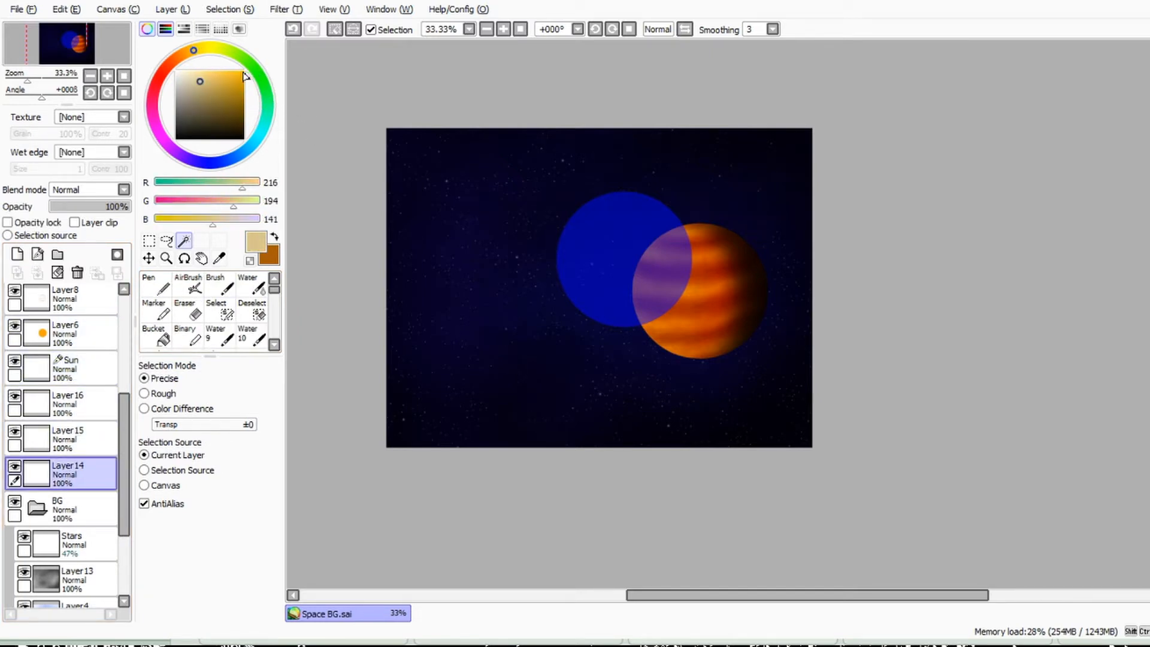
key(n)
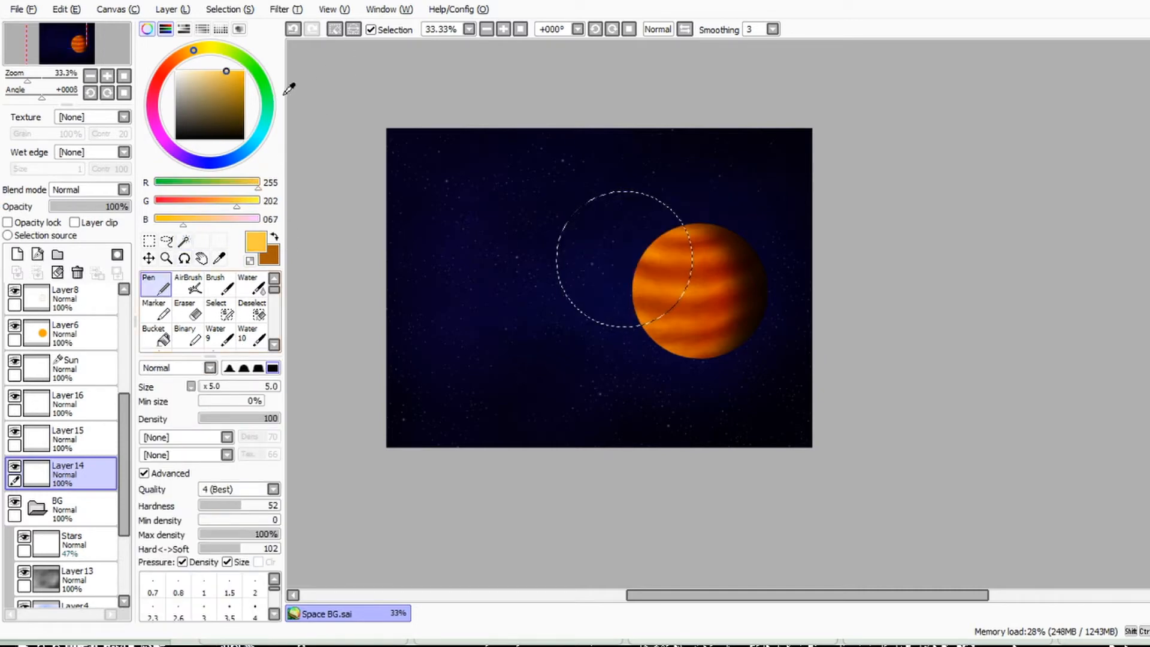
click(157, 338)
click(650, 281)
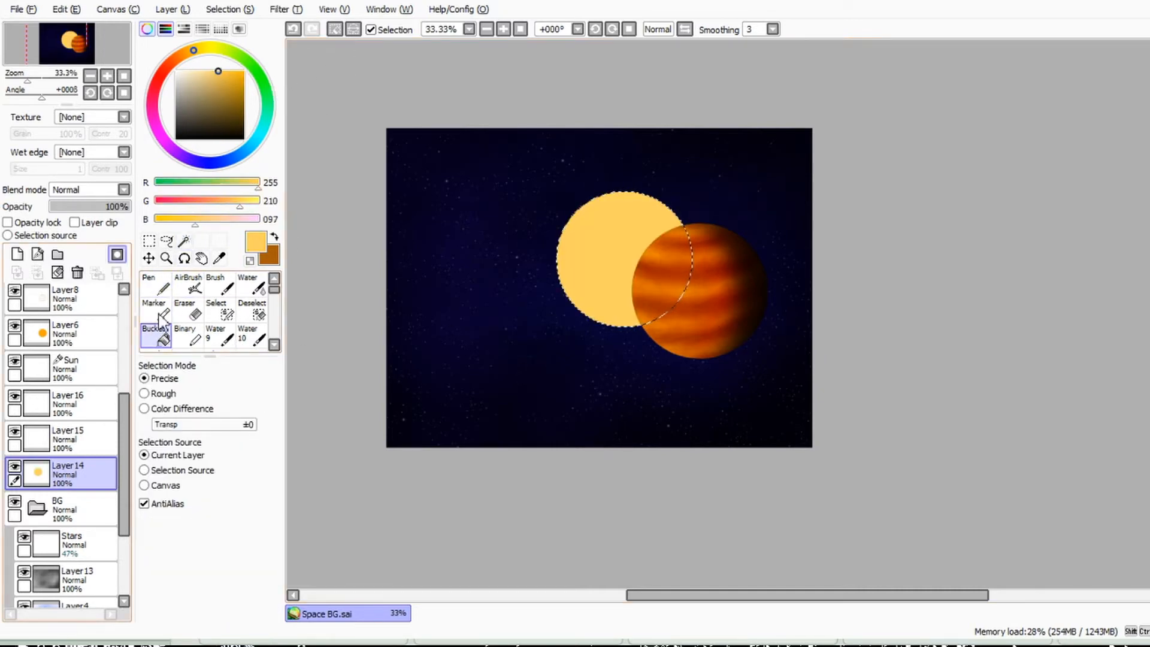
click(150, 241)
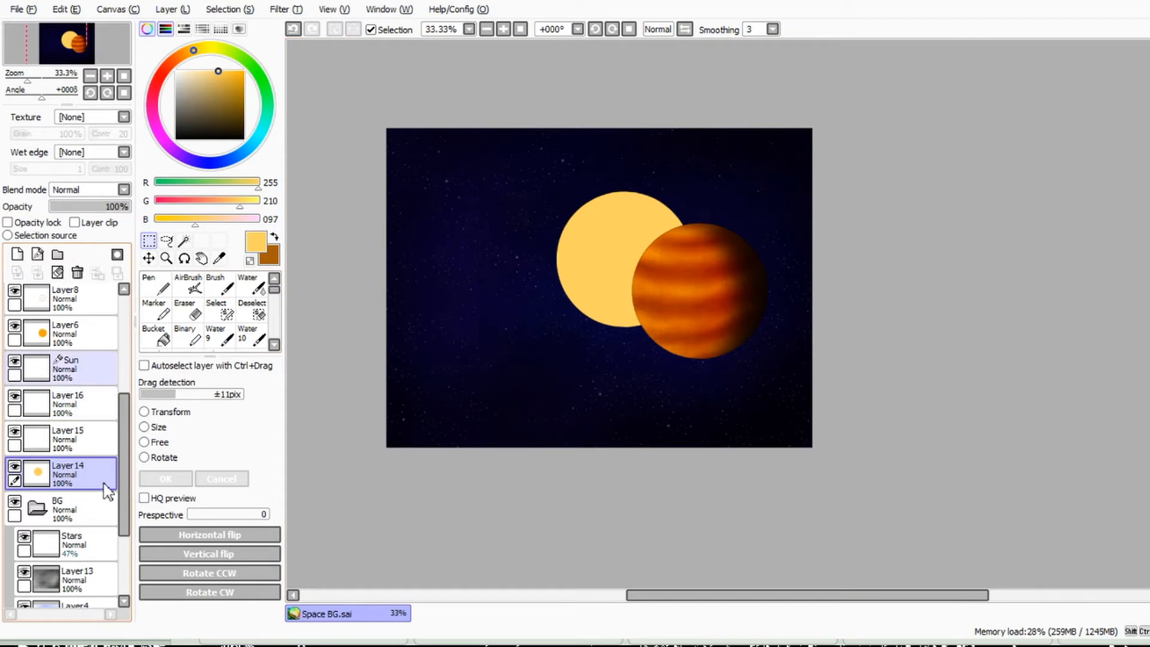
Step: Select everything outside the Sun circle and airbrush a faint yellow glow around its edge on Layer15
click(67, 367)
key(w)
click(704, 280)
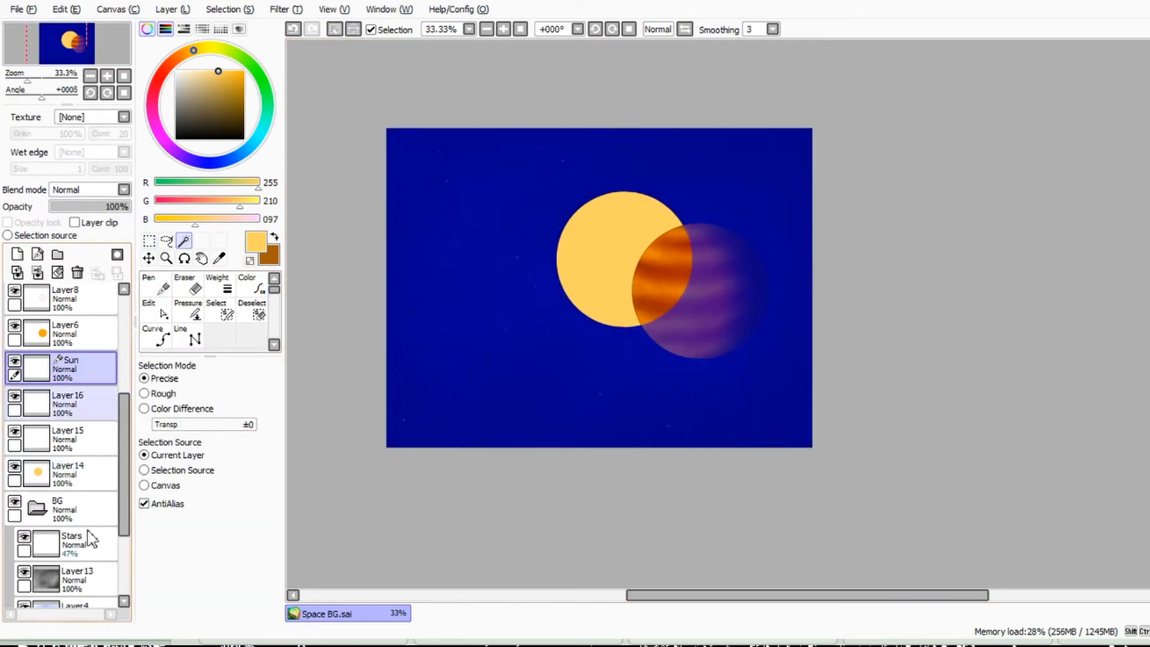
click(67, 436)
click(188, 284)
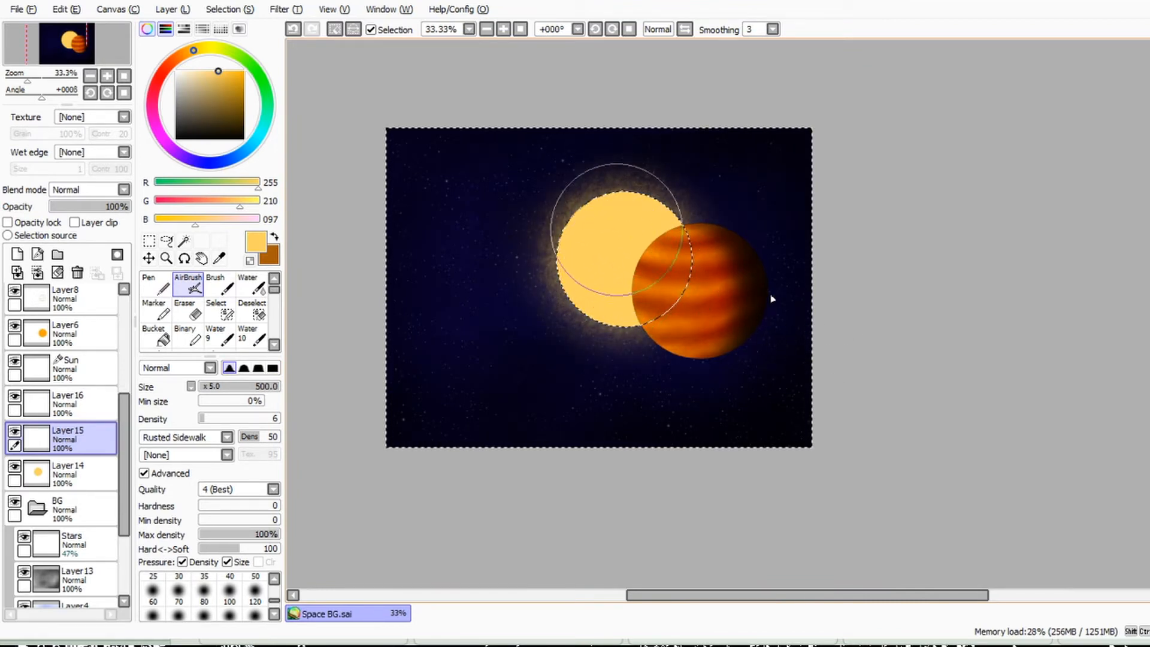
Step: Build up the sun's glow on Layer15 in deeper yellow (R 255, G 199, B 58) with the Noise brush texture
click(229, 72)
mouse_move(613, 215)
mouse_down()
mouse_move(639, 299)
mouse_move(644, 263)
mouse_up()
click(191, 437)
click(191, 392)
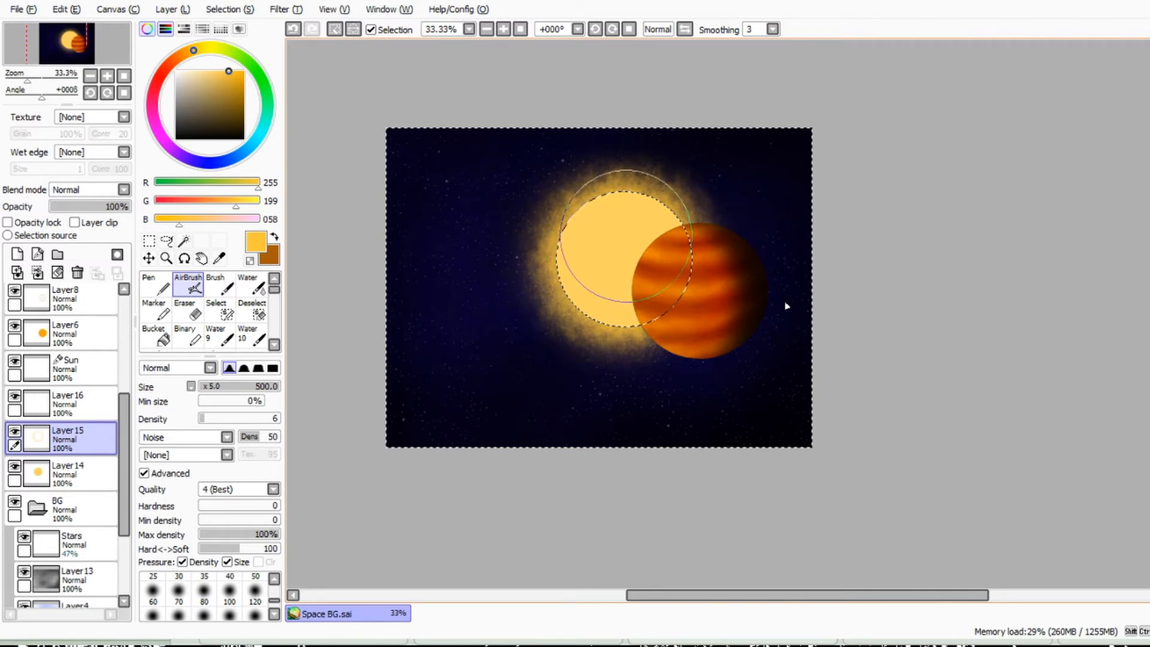
Step: Airbrush a lighter glow (R 255, G 215, B 115) around the sun on Layer16 with the Crackled Sidewalk texture
click(67, 399)
click(213, 71)
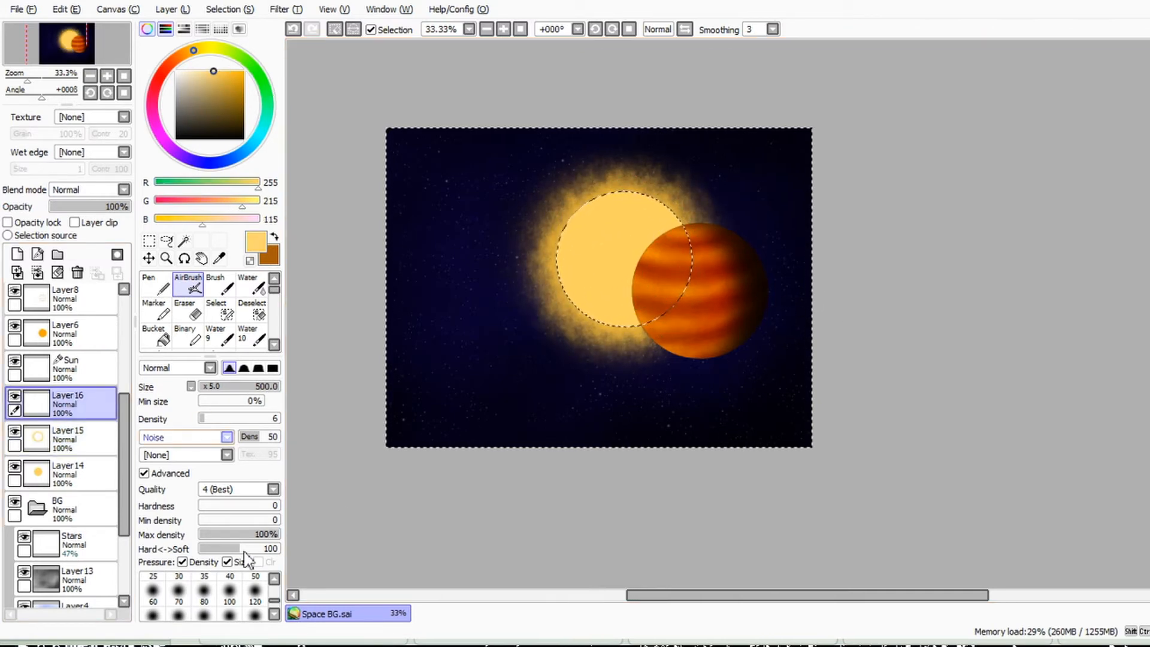
click(192, 437)
click(190, 413)
mouse_move(683, 219)
mouse_down()
mouse_move(656, 258)
mouse_move(572, 248)
mouse_up()
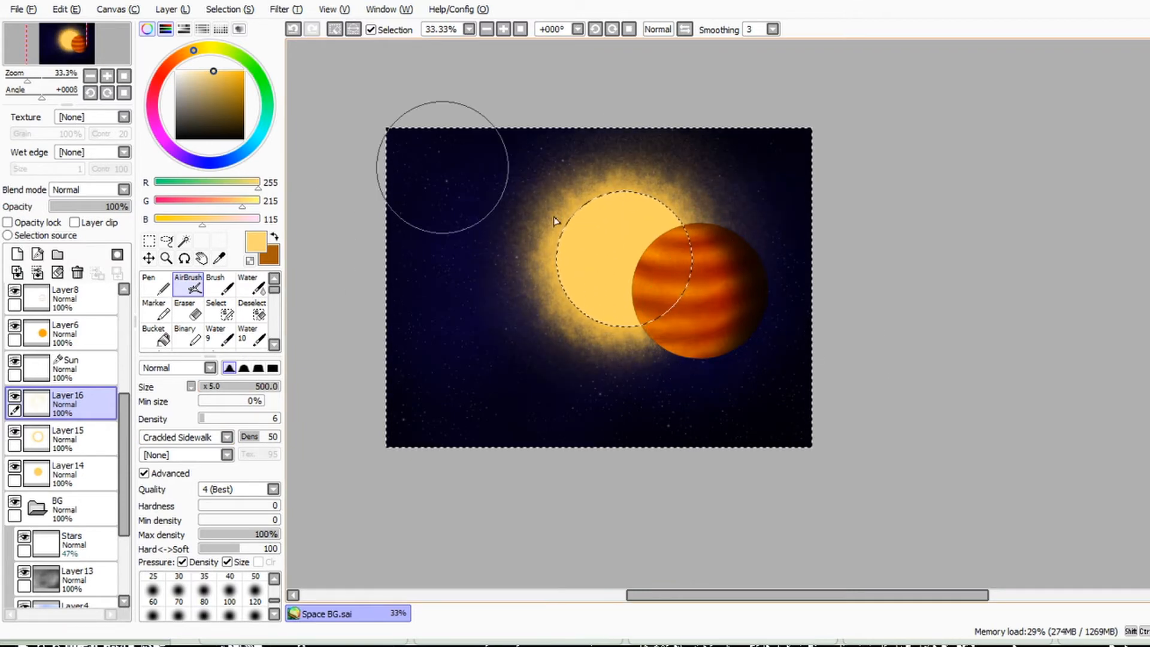
Step: Add a layer above Layer16 and airbrush a wide untextured yellow glow around the sun at size 500
click(207, 438)
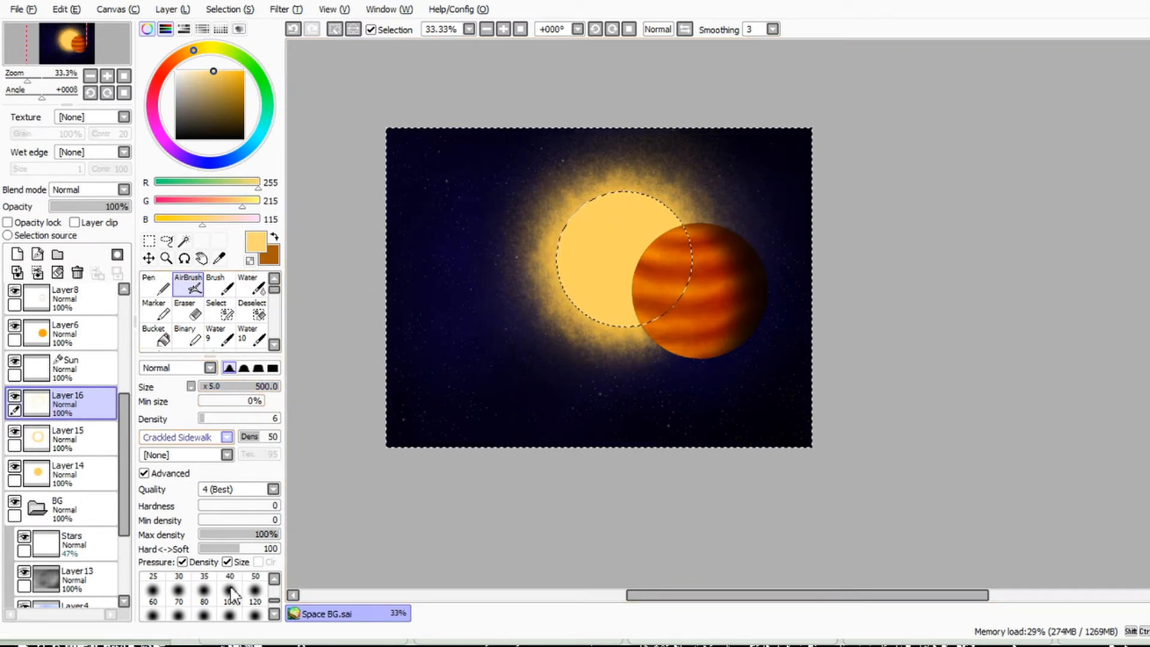
click(174, 450)
click(17, 254)
drag(523, 265, 678, 375)
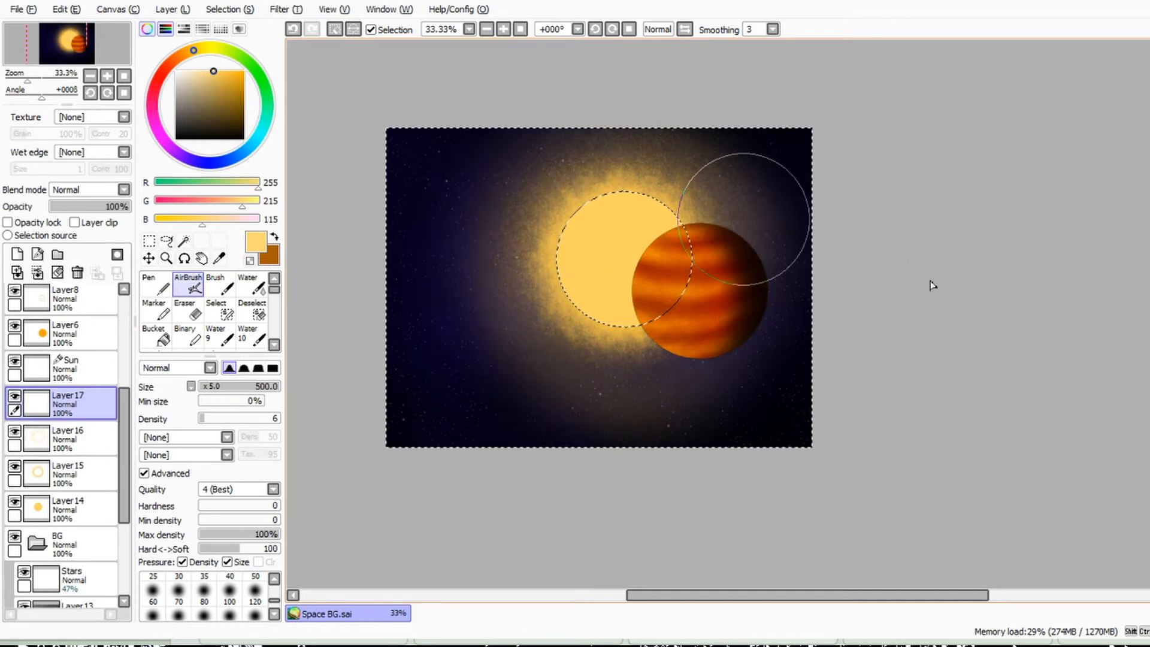
mouse_move(745, 184)
mouse_down()
mouse_move(637, 289)
mouse_move(559, 306)
mouse_move(583, 154)
mouse_move(559, 414)
mouse_move(588, 160)
mouse_move(829, 316)
mouse_move(349, 416)
mouse_move(565, 298)
mouse_up()
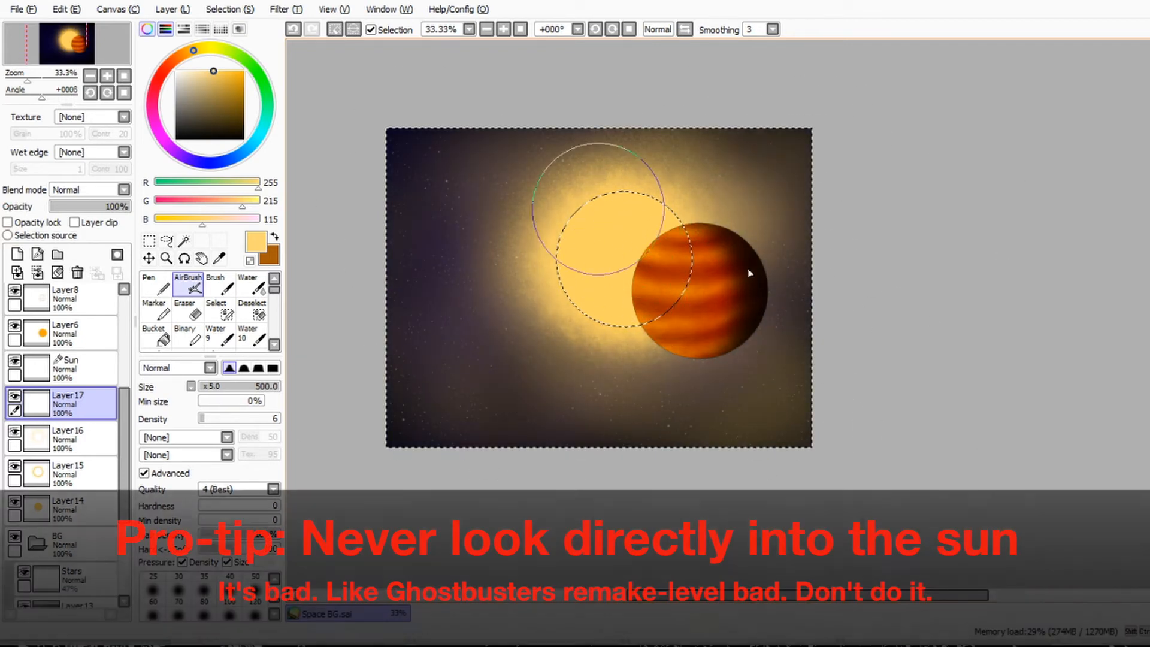
mouse_move(535, 232)
mouse_down()
mouse_move(462, 346)
mouse_move(691, 288)
mouse_up()
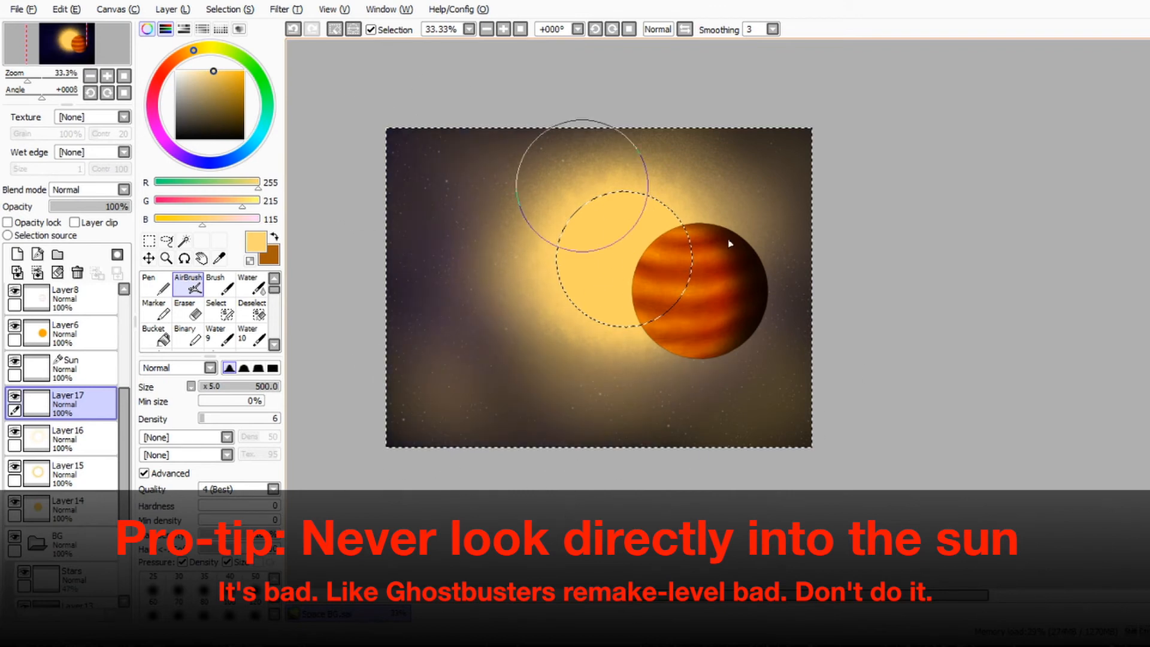
mouse_move(561, 264)
mouse_down()
mouse_move(719, 205)
mouse_move(652, 351)
mouse_move(537, 186)
mouse_move(586, 281)
mouse_up()
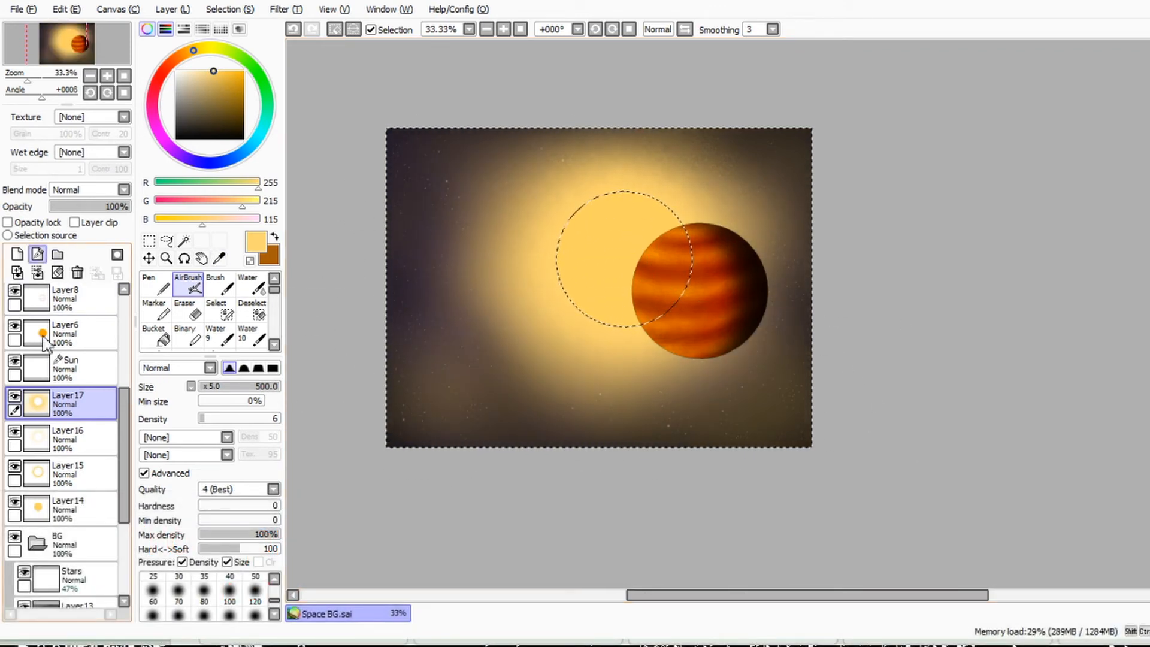
Step: Add a Screen-mode layer above Layer17 and airbrush three lens-flare spots at size 130 running down-left from the sun
click(17, 255)
click(220, 386)
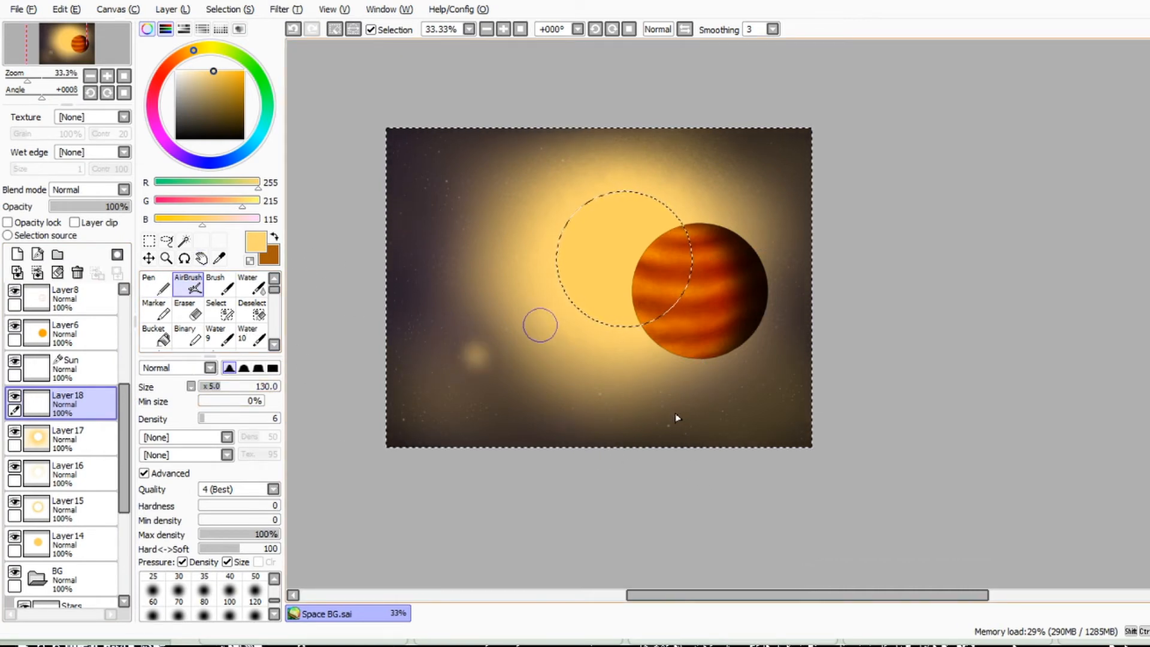
click(113, 189)
click(103, 211)
click(98, 192)
click(90, 220)
drag(426, 388, 429, 391)
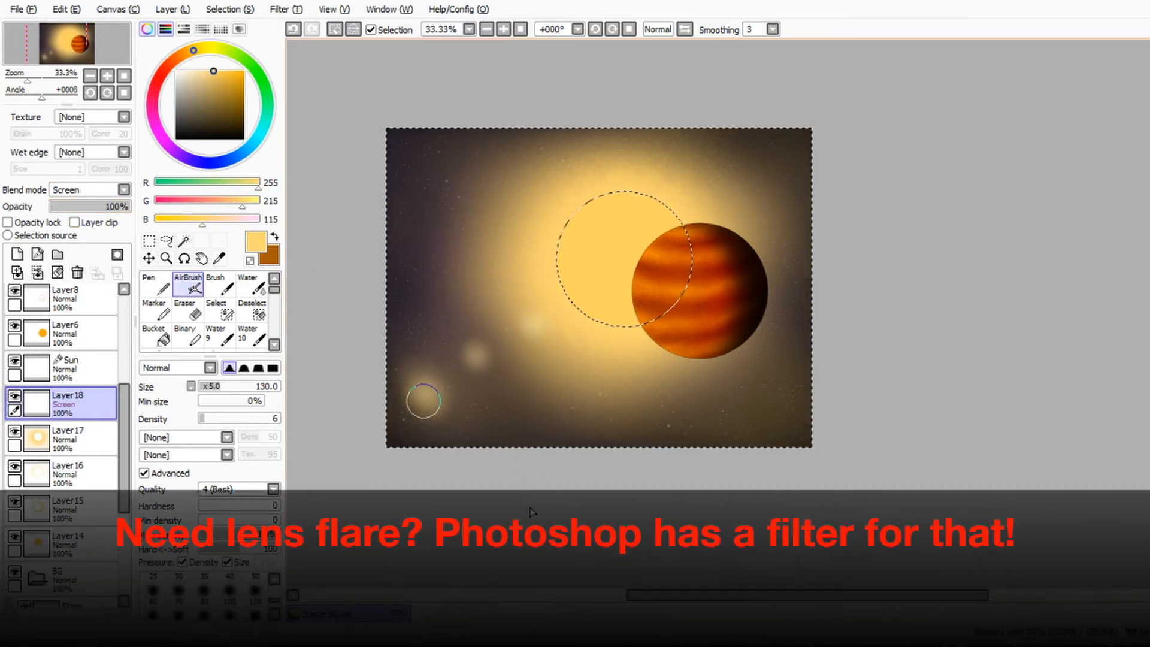
mouse_move(407, 384)
mouse_down()
mouse_move(431, 379)
mouse_move(397, 406)
mouse_move(427, 395)
mouse_up()
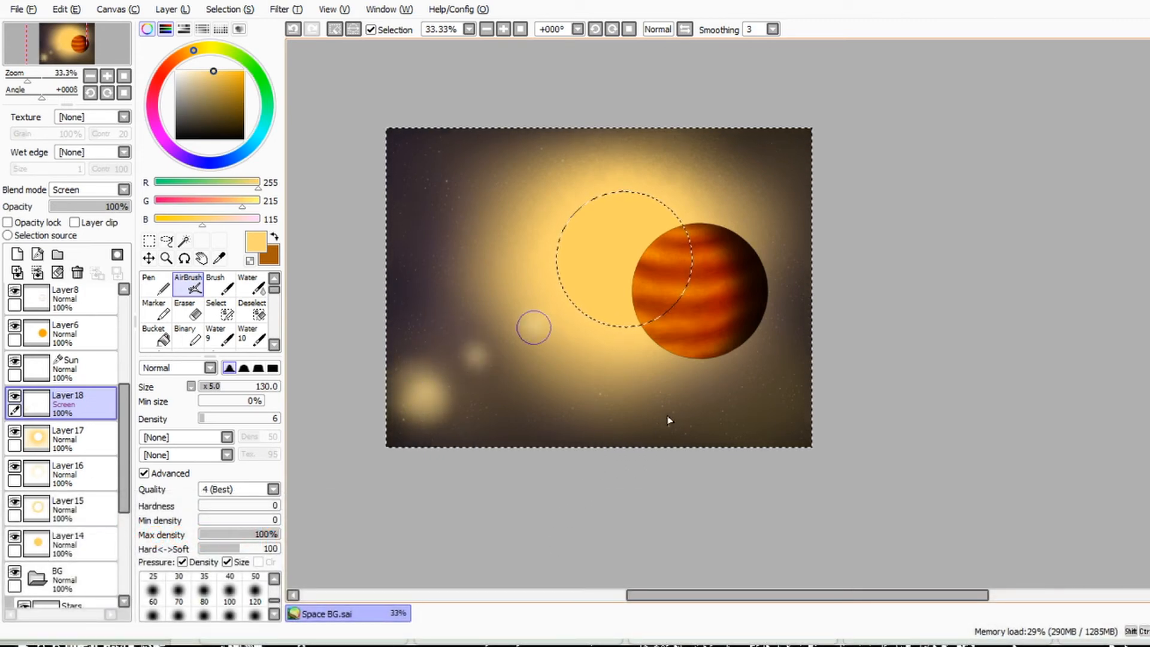
drag(545, 322, 477, 354)
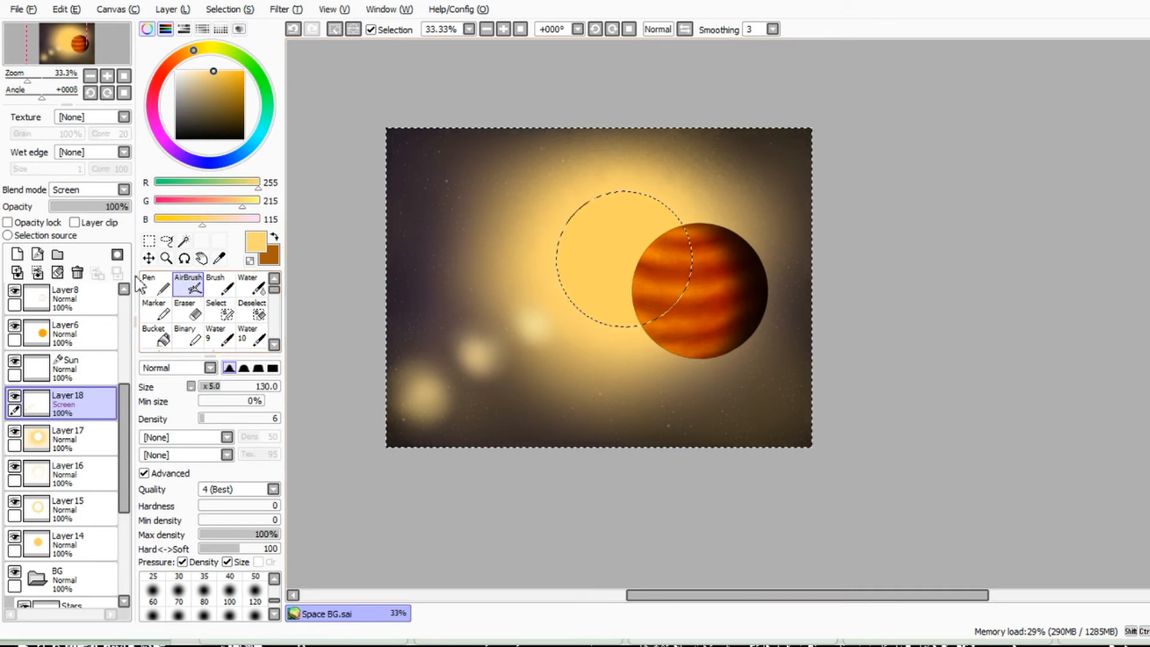
Step: Set Layer18 to Overlay and Layer17 to Screen, and enlarge the airbrush to size 460
click(96, 241)
click(75, 439)
click(274, 387)
mouse_move(565, 321)
mouse_down()
mouse_move(506, 367)
mouse_move(479, 345)
mouse_up()
scroll(111, 190, down, 2)
click(77, 334)
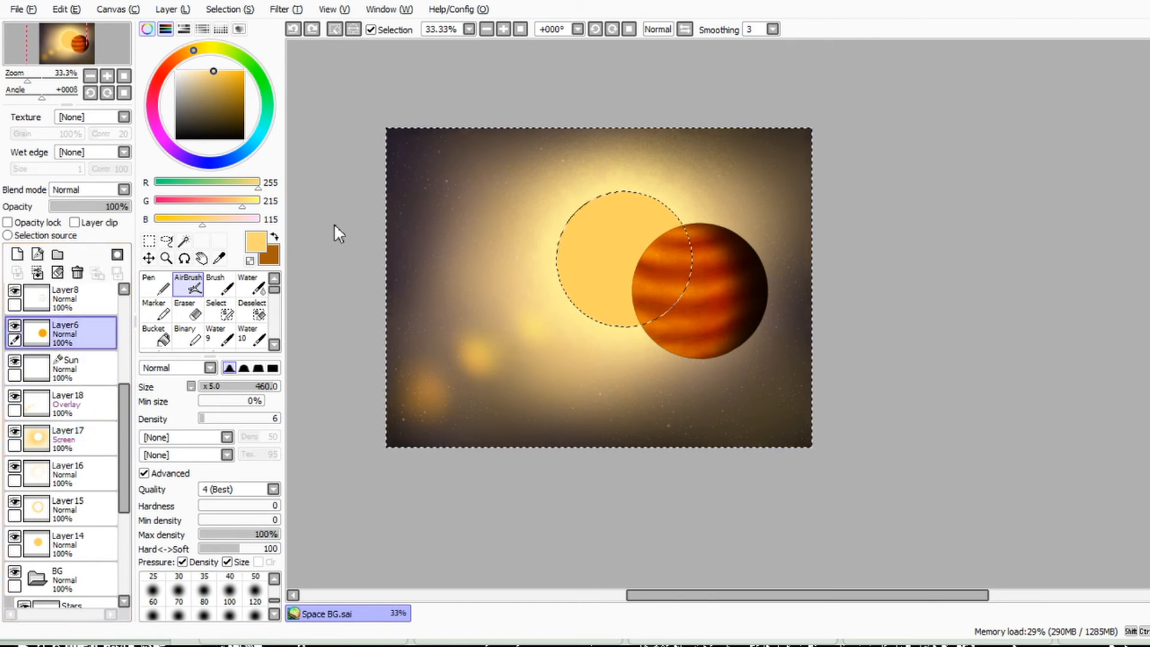
Step: Replace the current selection with the interior of the Sun circle
key(ctrl+d)
click(184, 241)
click(586, 261)
key(ctrl+d)
click(75, 369)
click(602, 271)
Step: Try airbrushing the sun's disc on Layer6 with the Noise texture, and undo the stroke
click(75, 334)
click(188, 284)
scroll(183, 438, down, 1)
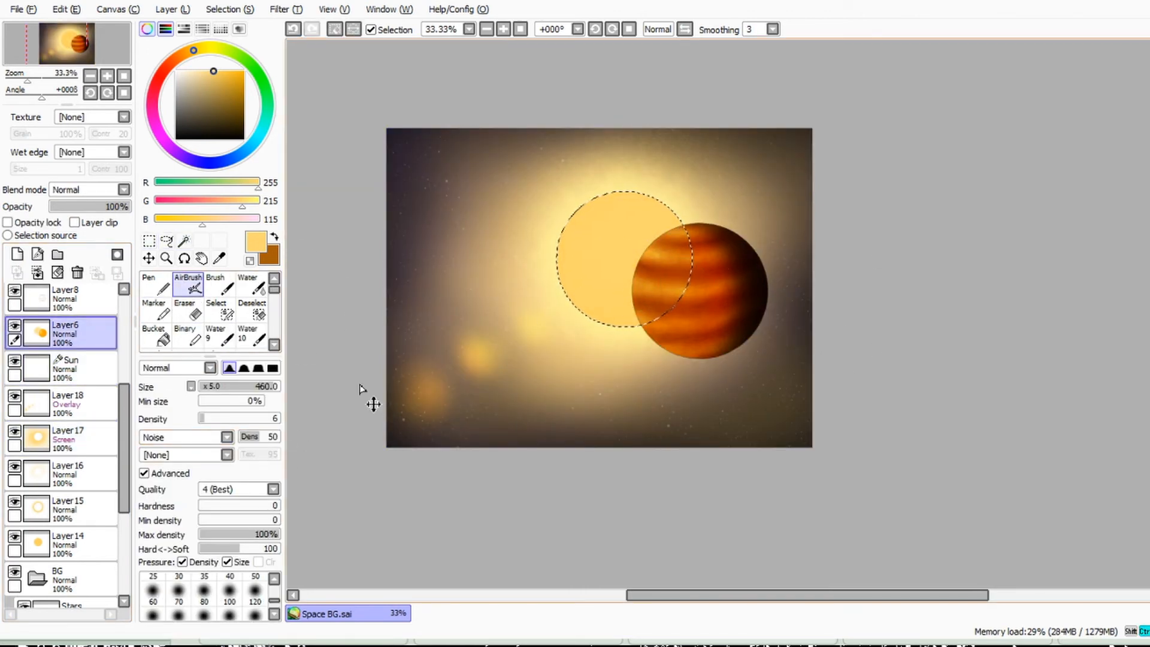
key(ctrl+z)
Step: Add an Addition-mode layer above Layer14, brighten the sun's disc on it and deselect the circle
click(75, 439)
click(75, 580)
click(75, 544)
click(18, 254)
scroll(123, 257, down, 4)
key(m)
key(ctrl+d)
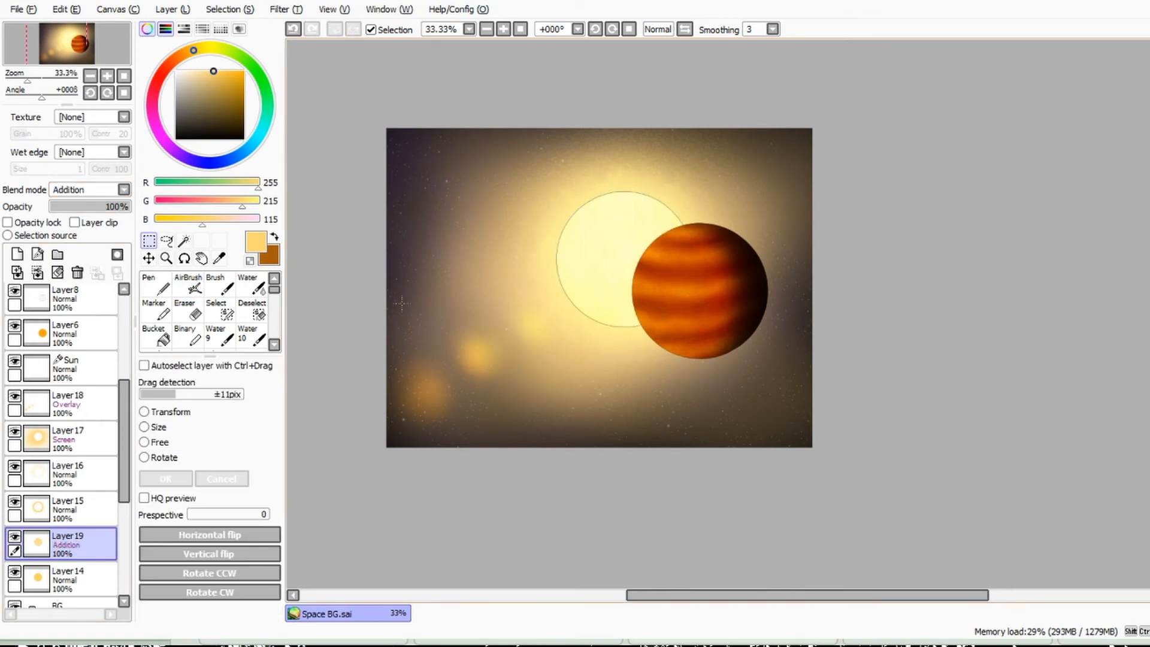
Step: Sample the disc's pale yellow (R 255, G 255, B 193) and recolour the Sun layer's circle outline with it
click(75, 369)
click(220, 258)
click(591, 284)
click(252, 284)
click(682, 299)
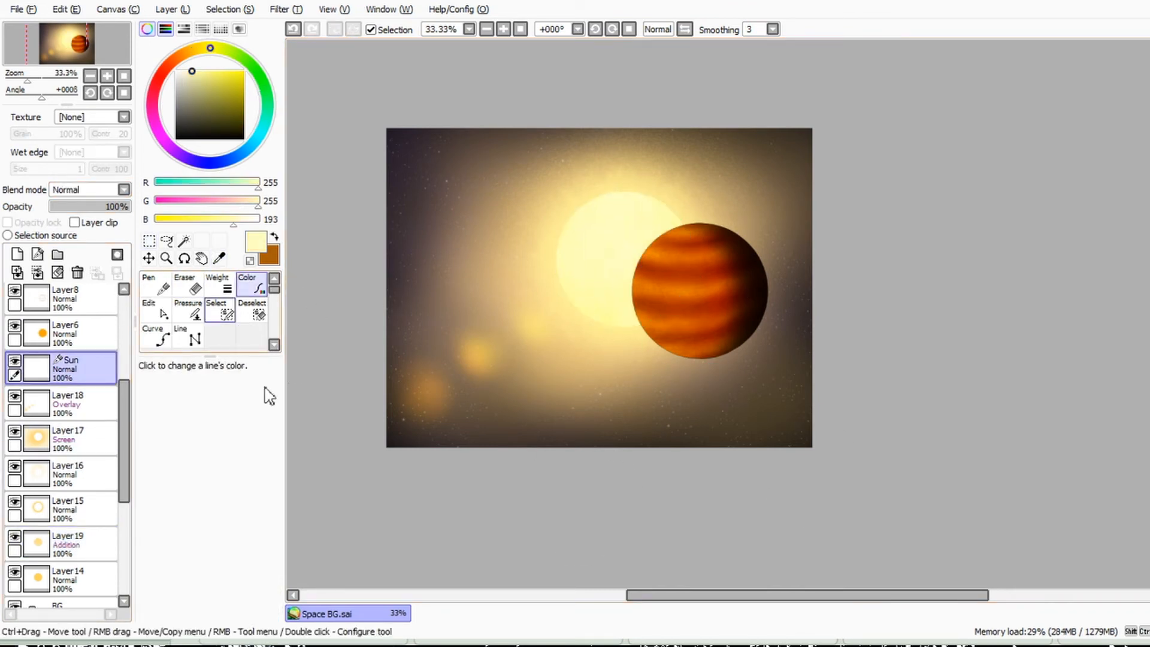
Step: Link Layer18 through Layer14 to the Sun layer, and link the planet's layers to Layer6
drag(15, 411, 15, 586)
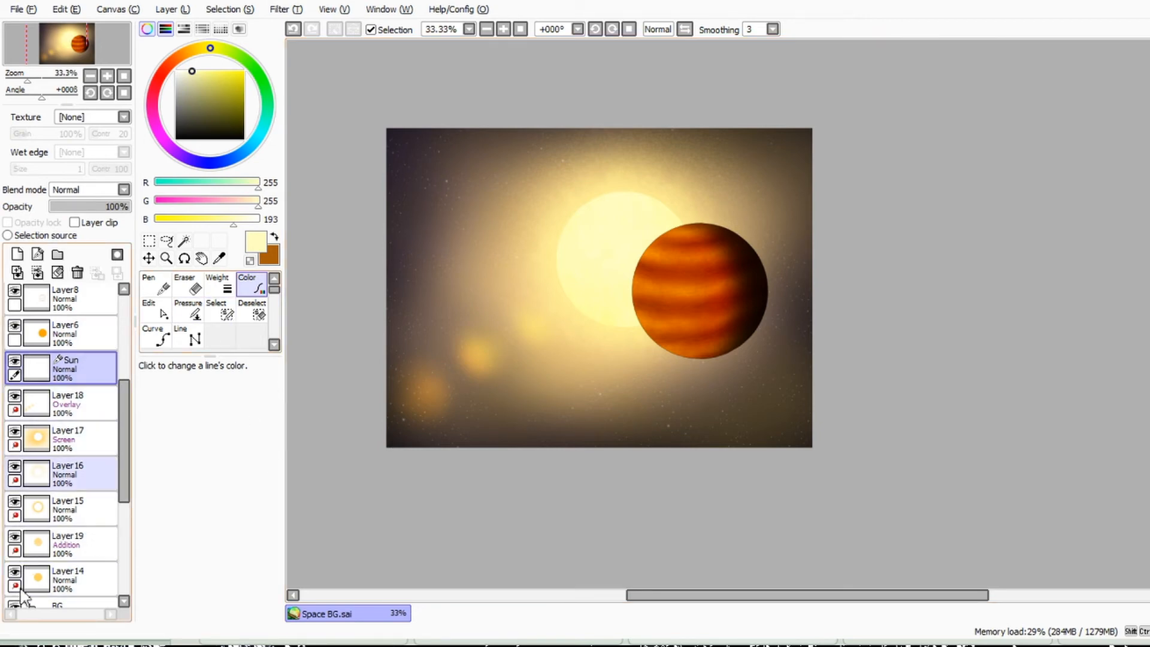
click(75, 334)
drag(124, 425, 123, 361)
drag(15, 471, 15, 296)
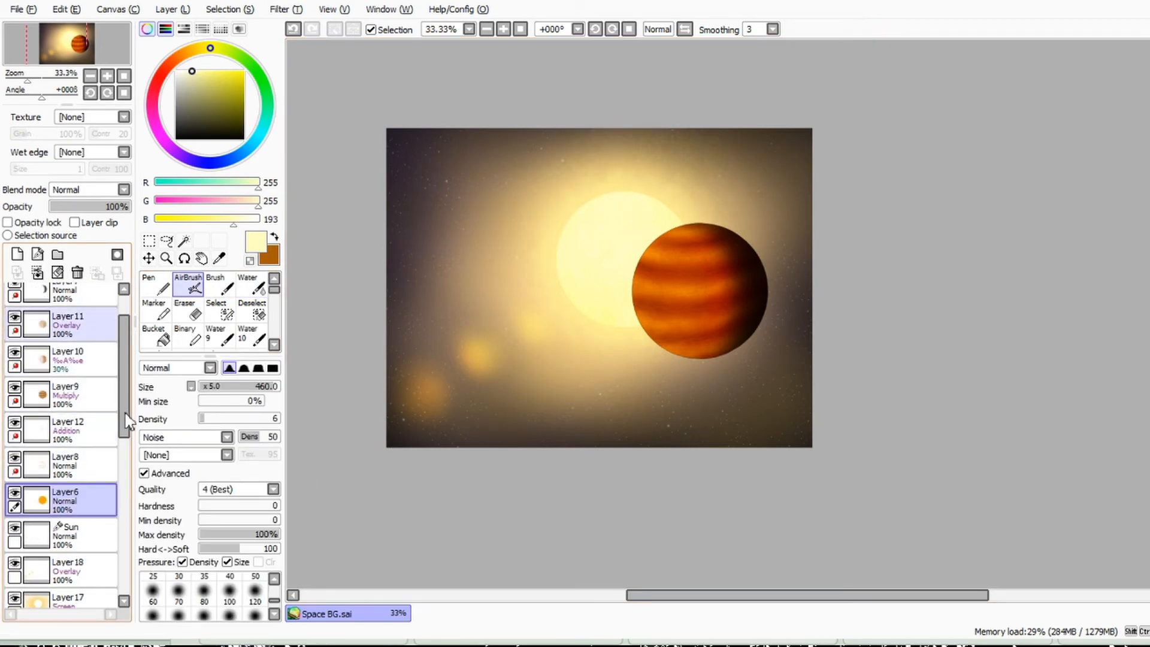
Step: Move the linked planet layers to the right, farther from the sun's centre
scroll(120, 410, up, 1)
click(59, 306)
key(ctrl+Right)
scroll(88, 449, down, 3)
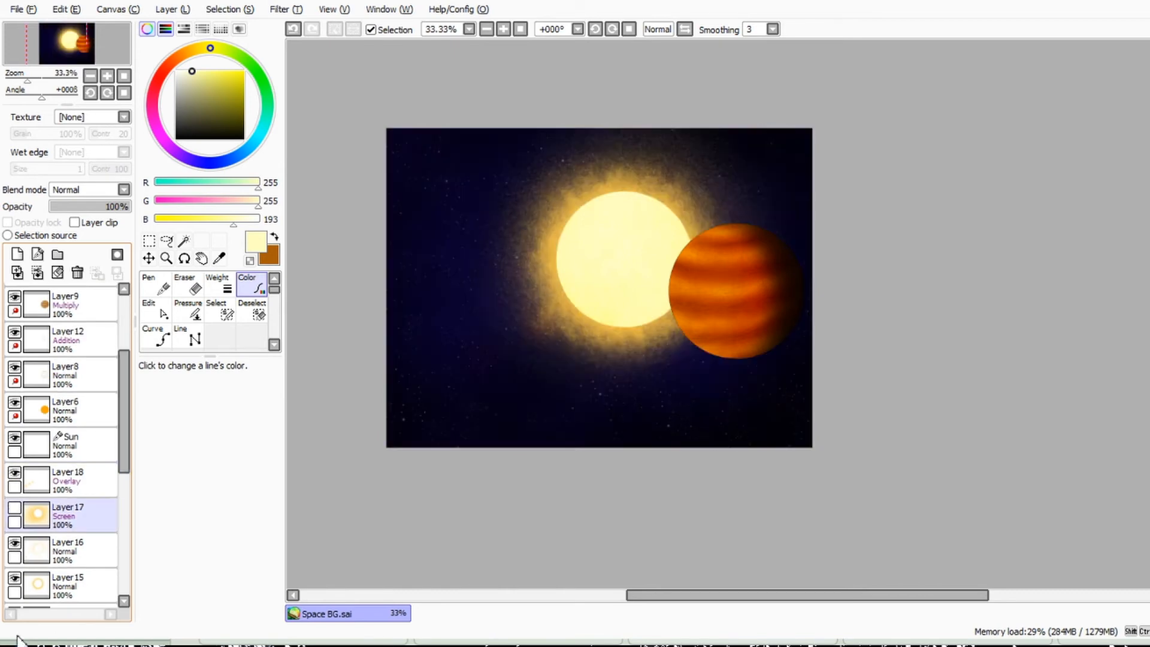
Step: Try Addition on the wide sun glow on Layer17, and set its blend mode to –¾ˆÃ
drag(124, 414, 156, 632)
click(37, 379)
click(37, 380)
drag(124, 483, 125, 391)
click(79, 190)
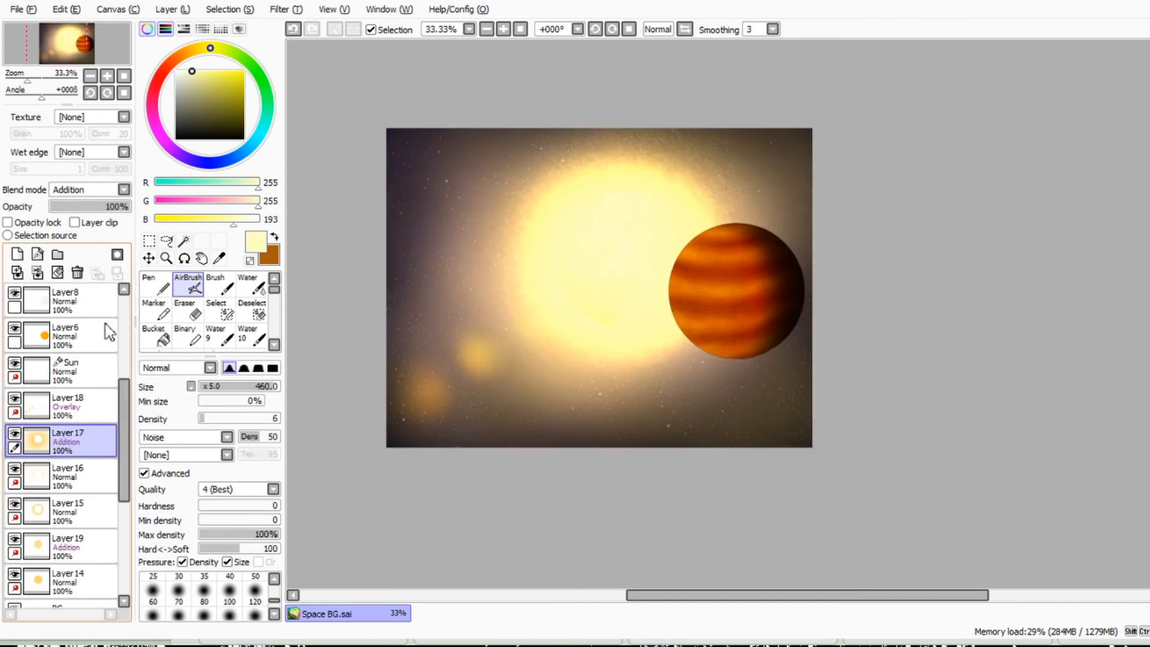
key(Down)
key(Down)
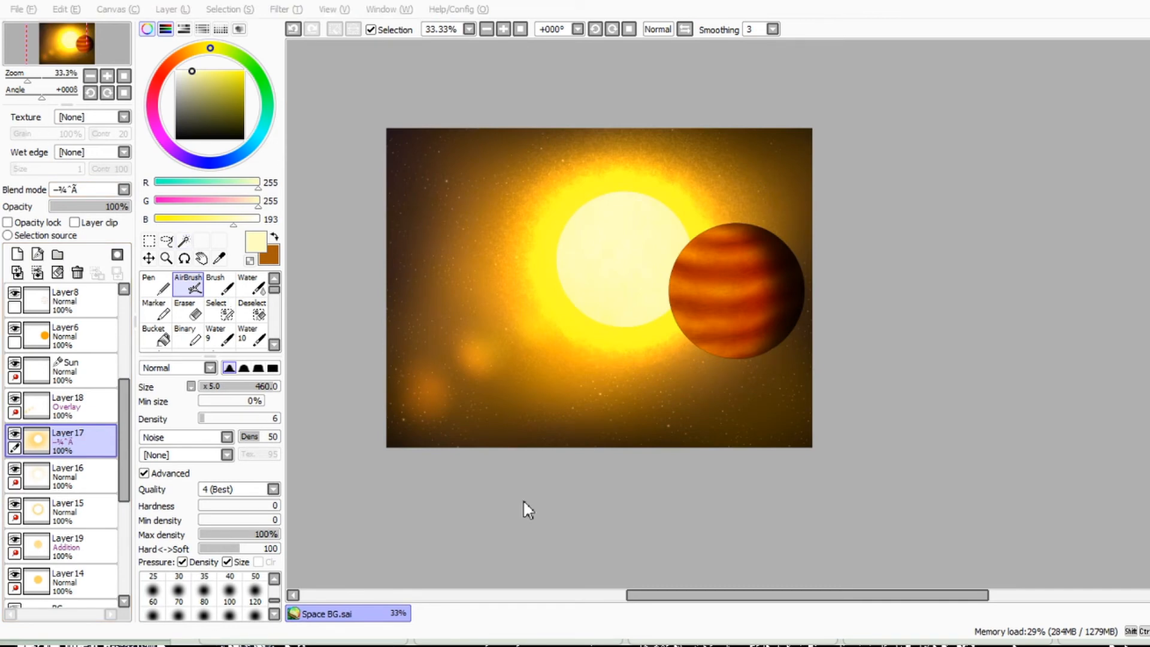
Step: Duplicate Layer17 and set the copy to Addition at 45% opacity
click(172, 9)
click(192, 75)
click(107, 190)
click(92, 261)
drag(93, 206, 79, 206)
drag(100, 252, 86, 207)
click(234, 59)
click(78, 273)
click(84, 442)
click(172, 9)
click(235, 67)
click(92, 247)
click(107, 190)
click(93, 231)
click(107, 190)
click(92, 217)
click(90, 202)
click(78, 273)
Step: Add a layer above Layer17(2) and airbrush a glow over the sun's centre in the pale yellow sampled from the sun
drag(123, 449, 123, 493)
click(75, 491)
click(219, 258)
click(623, 259)
click(78, 458)
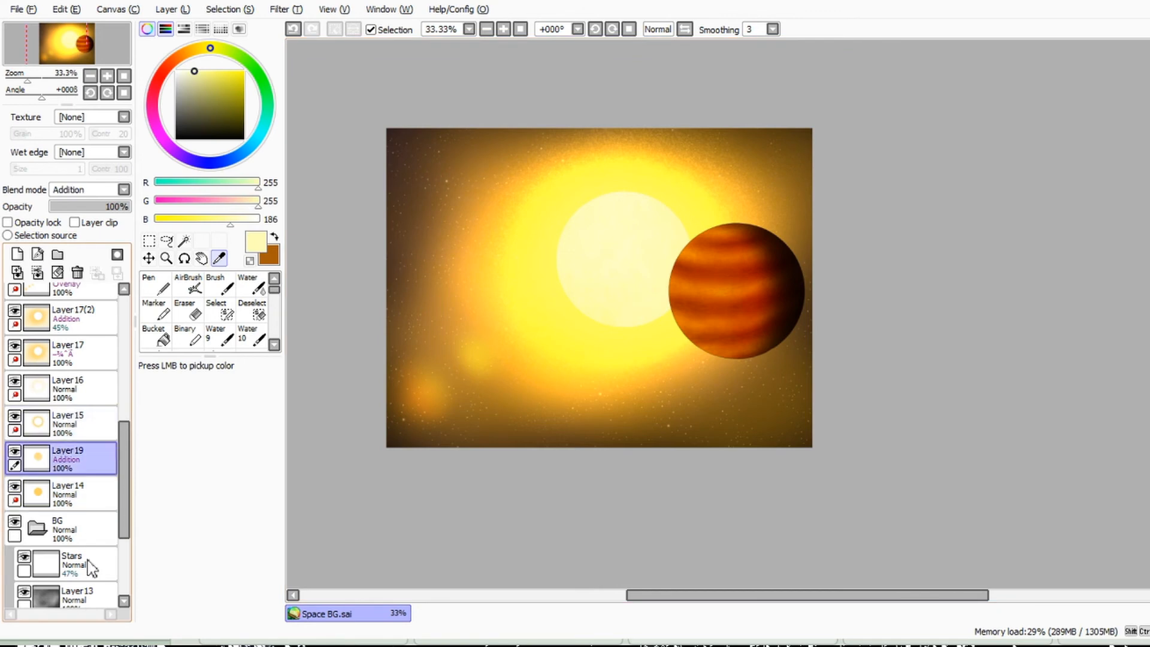
click(75, 319)
click(17, 254)
click(188, 284)
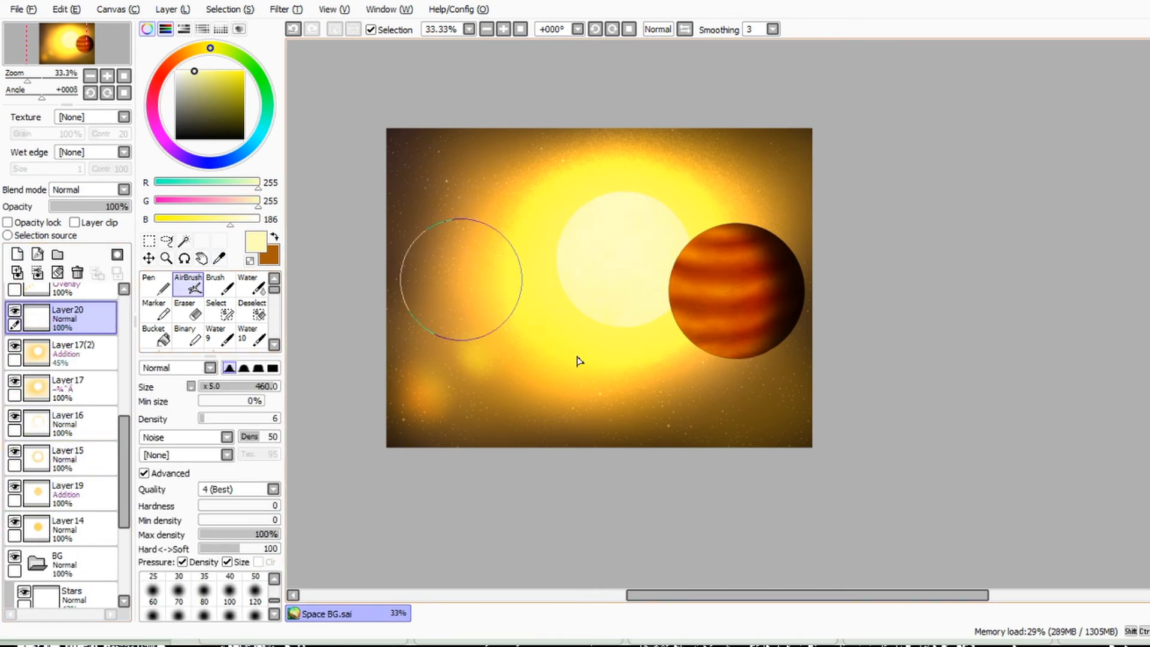
mouse_move(621, 241)
mouse_down()
mouse_move(560, 277)
mouse_move(661, 233)
mouse_up()
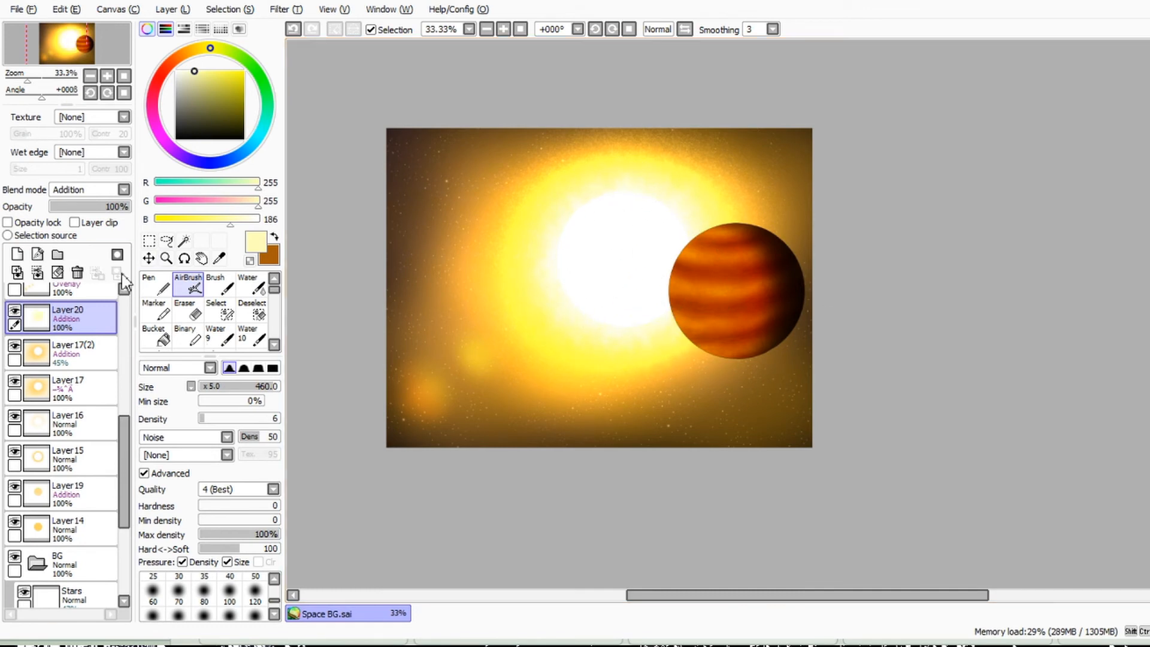
Step: Try Screen and other blend modes on the new glow layer, Layer20, and settle on Addition
click(118, 190)
click(115, 244)
click(118, 190)
click(113, 260)
click(113, 190)
click(96, 282)
click(113, 190)
click(102, 299)
click(114, 190)
click(105, 244)
click(113, 190)
click(105, 260)
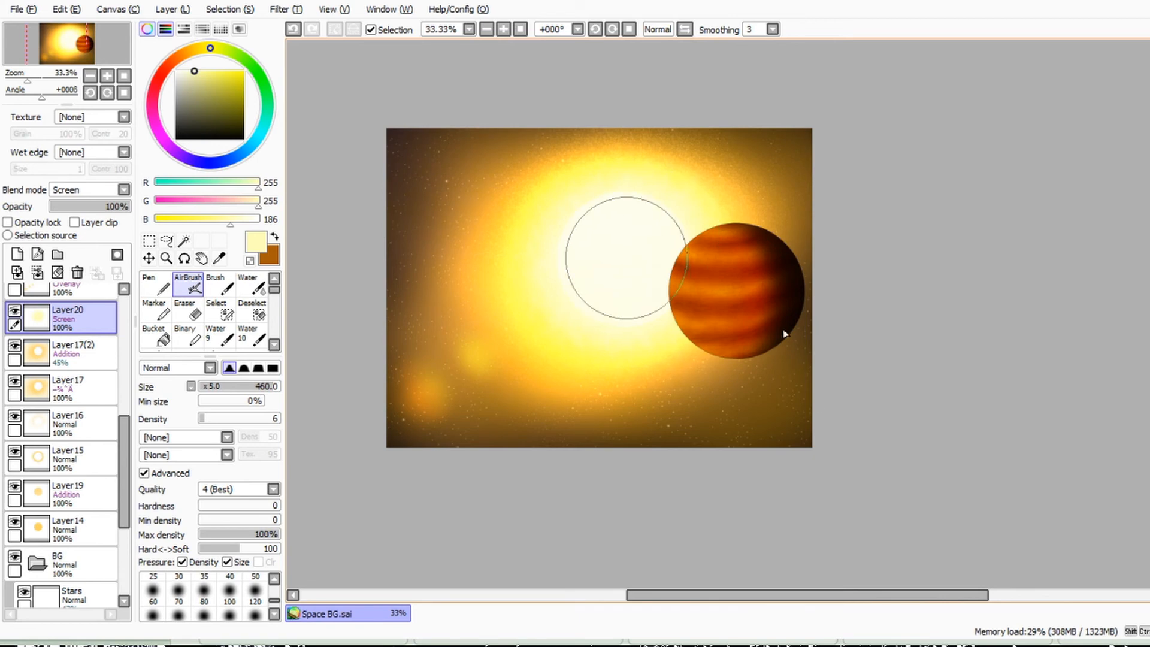
click(104, 322)
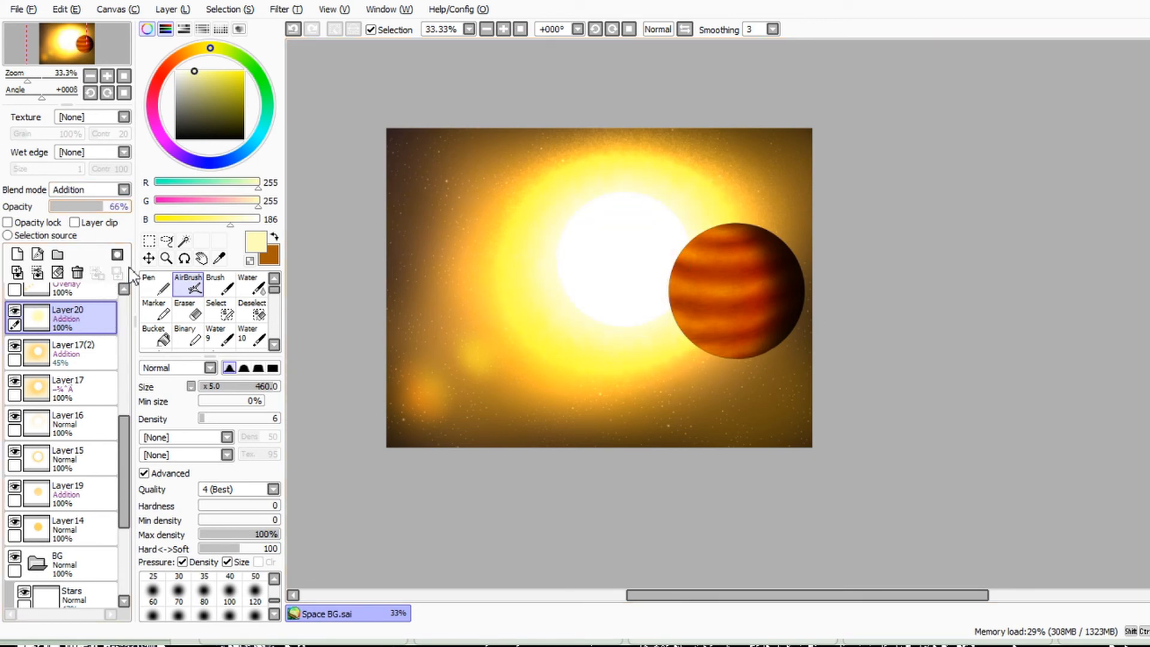
Step: Lower the opacity of the Layer17(2) glow copy
click(72, 353)
mouse_move(85, 207)
mouse_down()
mouse_move(12, 205)
mouse_move(93, 206)
mouse_move(74, 206)
mouse_up()
click(75, 388)
click(71, 354)
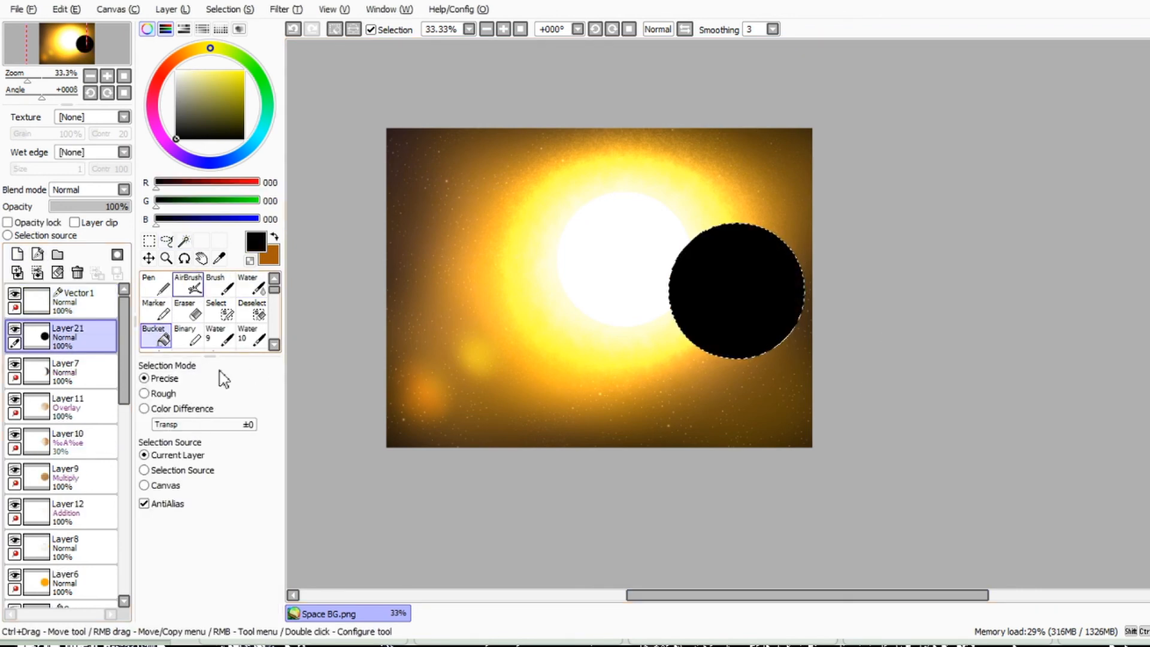
Step: Fill the planet's circle with black on a new layer above Layer7, and set that layer to –¾ˆÃ at 1% opacity
scroll(90, 189, down, 4)
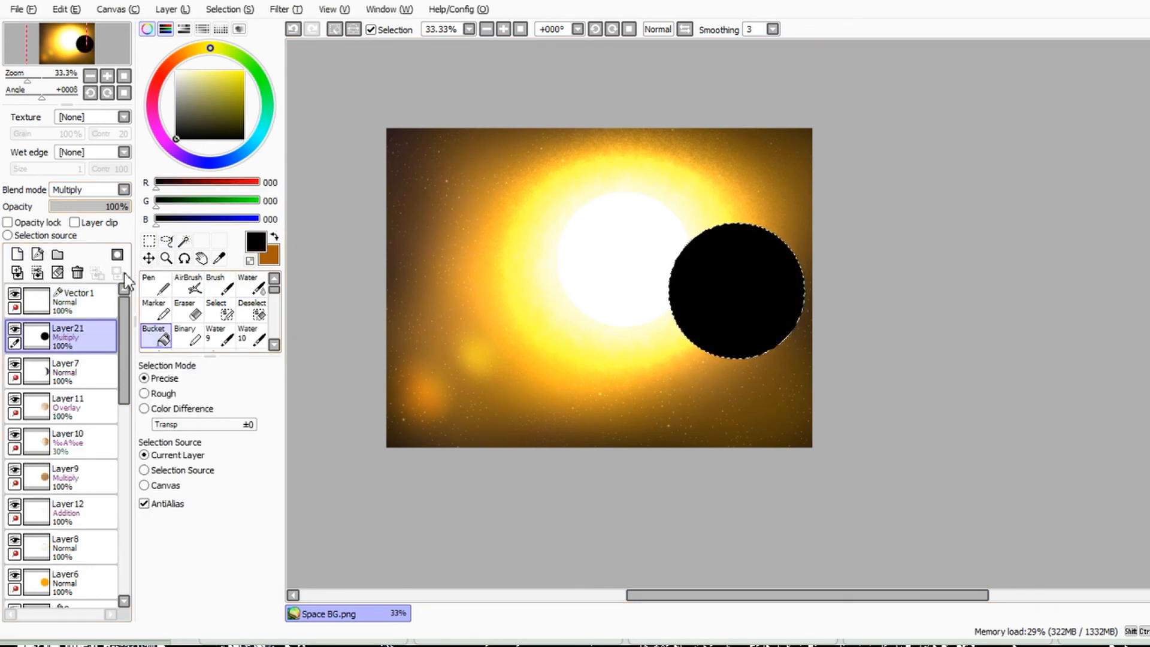
scroll(90, 189, down, 1)
drag(122, 206, 51, 206)
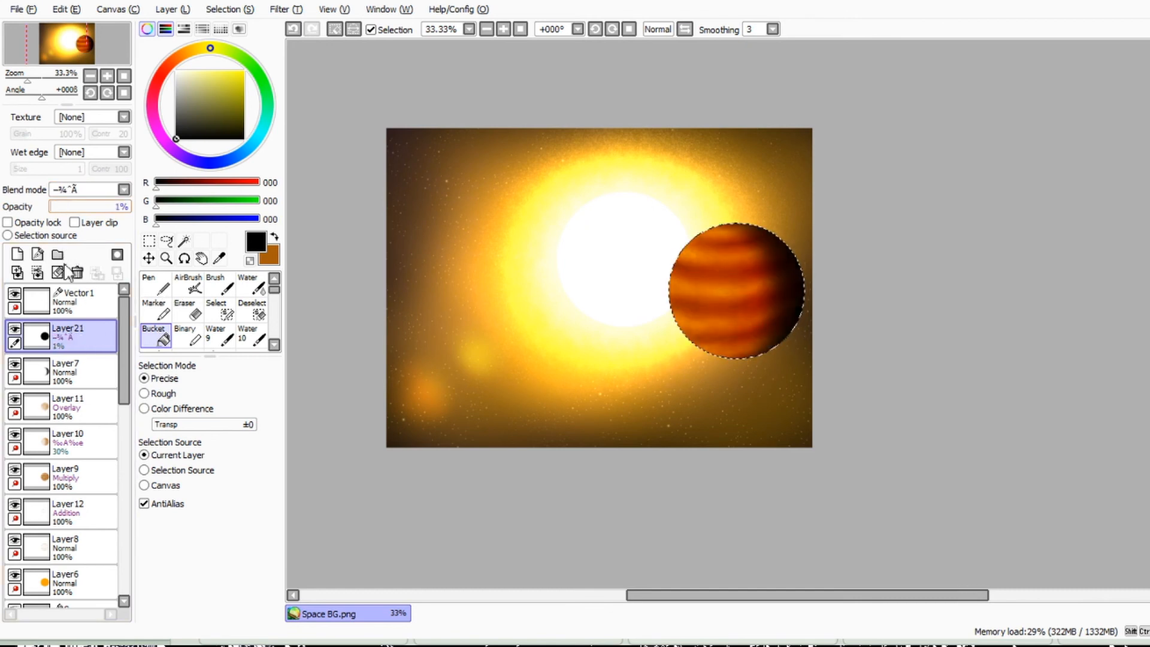
Step: Erase the black shading from the planet's sunlit side, set Layer21's opacity to 11%, and clear the selection
key(e)
mouse_move(644, 233)
mouse_down()
mouse_move(658, 313)
mouse_move(603, 358)
mouse_up()
mouse_move(52, 207)
mouse_down()
mouse_move(71, 207)
mouse_move(59, 207)
mouse_up()
key(ctrl+d)
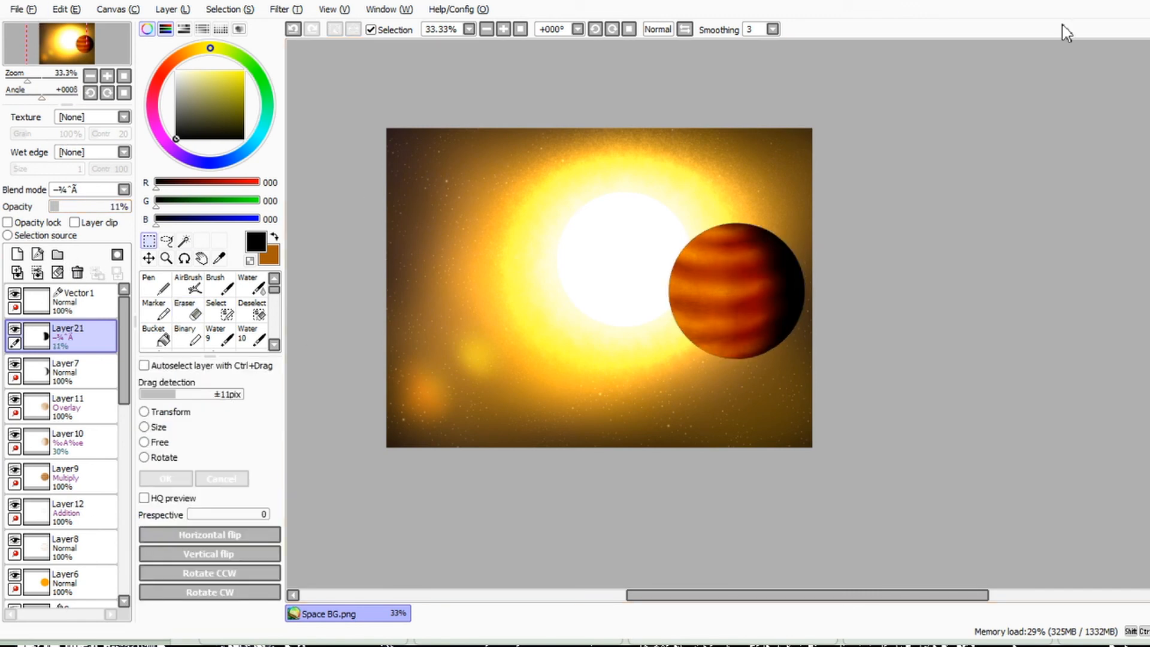
click(772, 646)
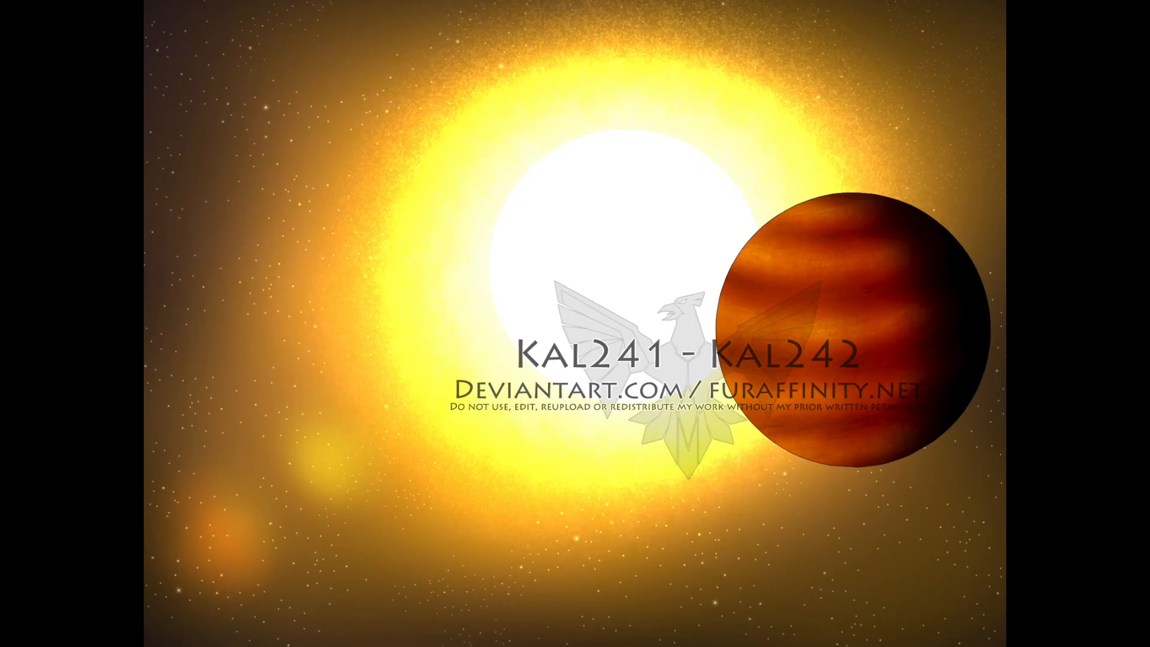